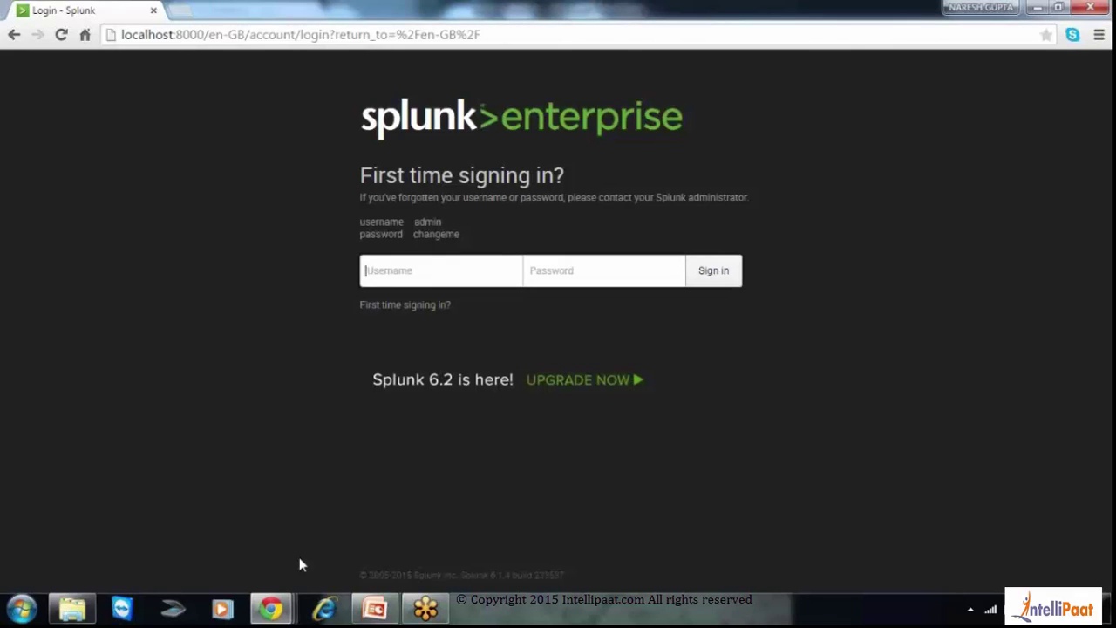
# Sign in with the default administrator credentials and turn off browser password saving for this site
pyautogui.click(720, 275)
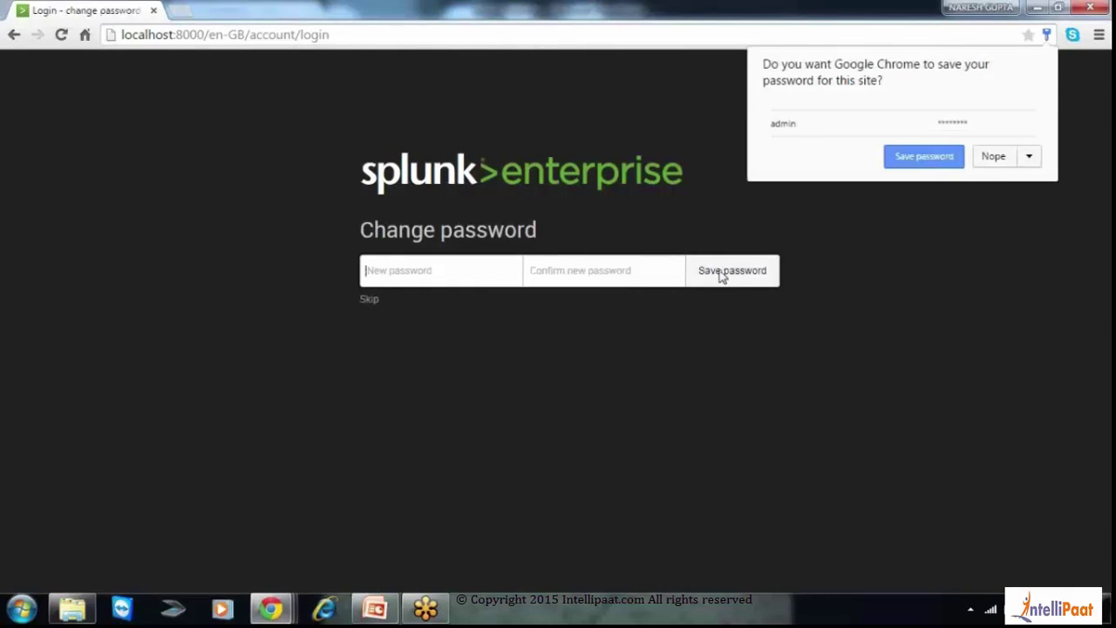
pyautogui.click(1029, 157)
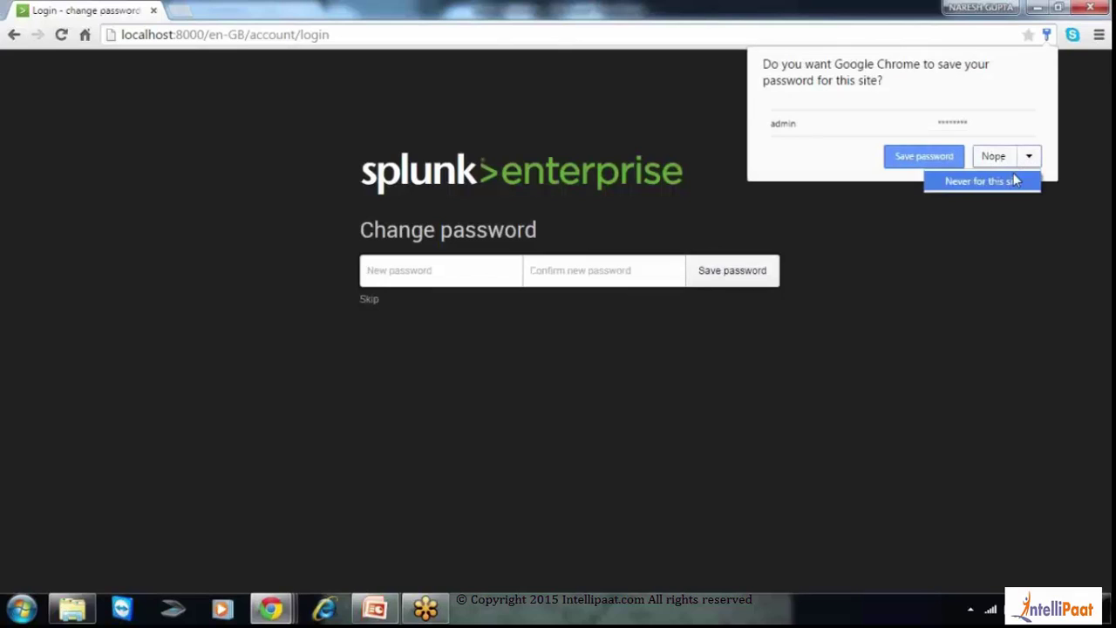
pyautogui.click(1016, 180)
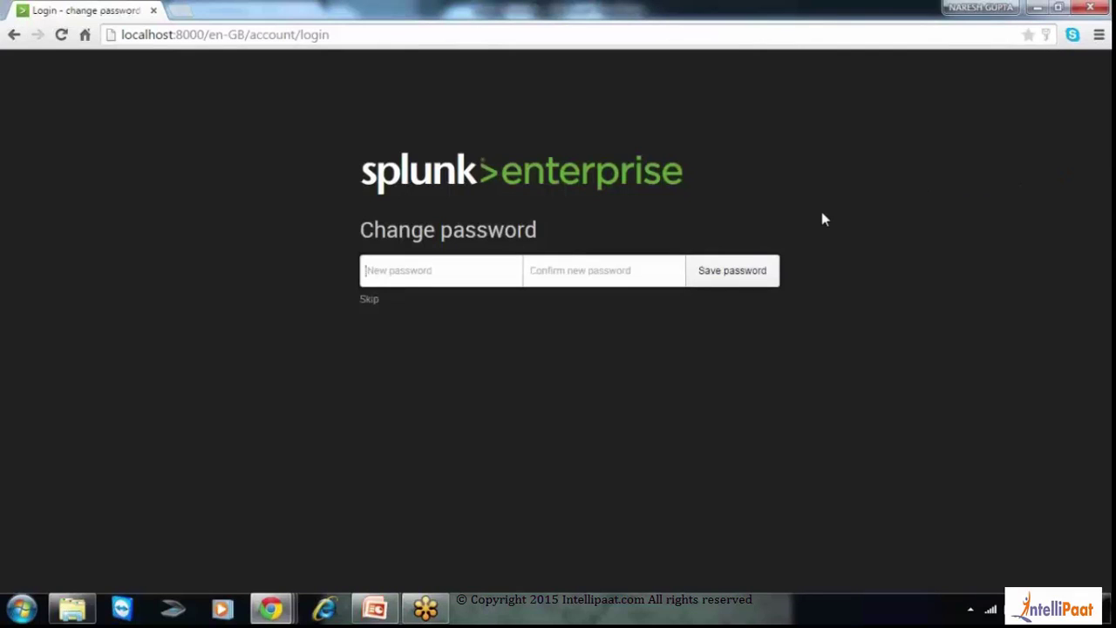
# Enter the new administrator password and its confirmation on the Change password page
pyautogui.write('••••••••')
pyautogui.press('Tab')
pyautogui.write('•')
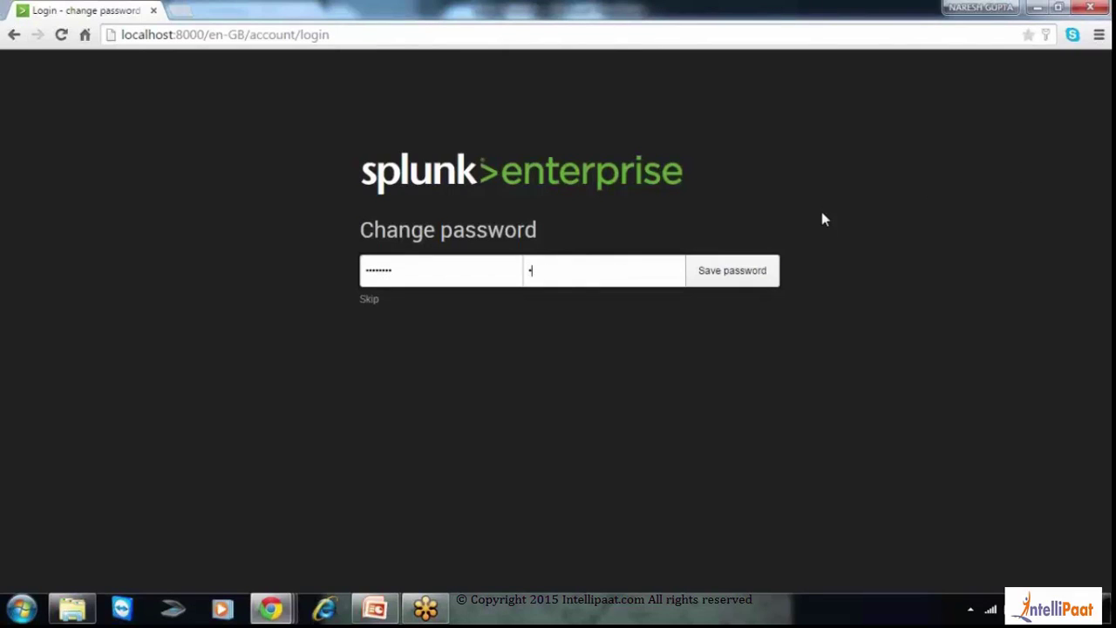
pyautogui.write('•••••••')
# Save the new administrator password, decline the browser's save-password offer, and open the Settings menu
pyautogui.click(735, 285)
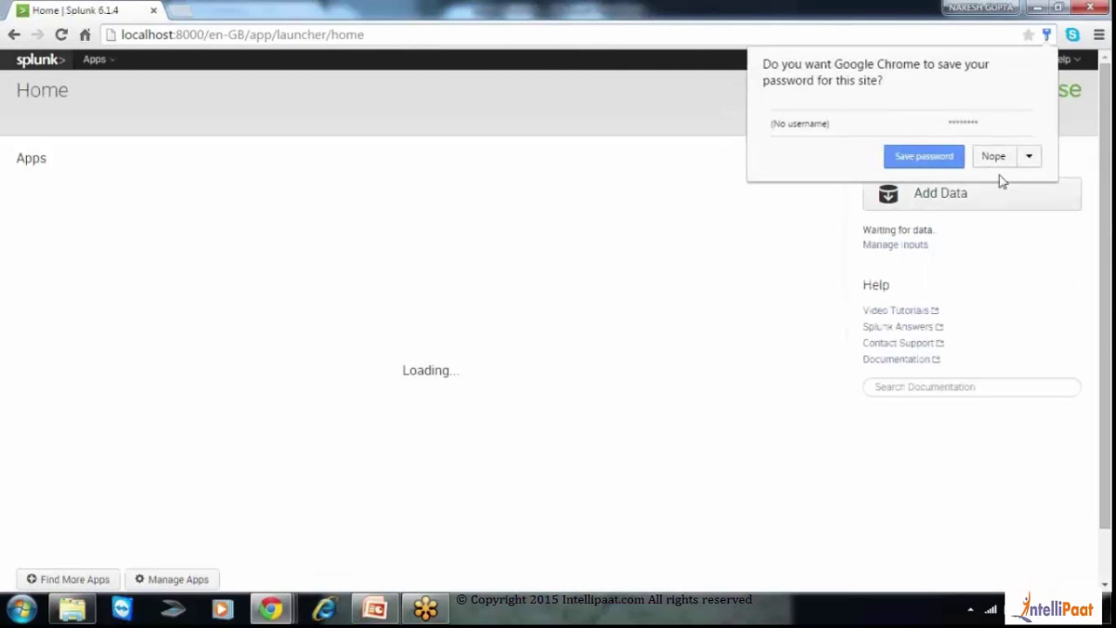
pyautogui.click(1029, 164)
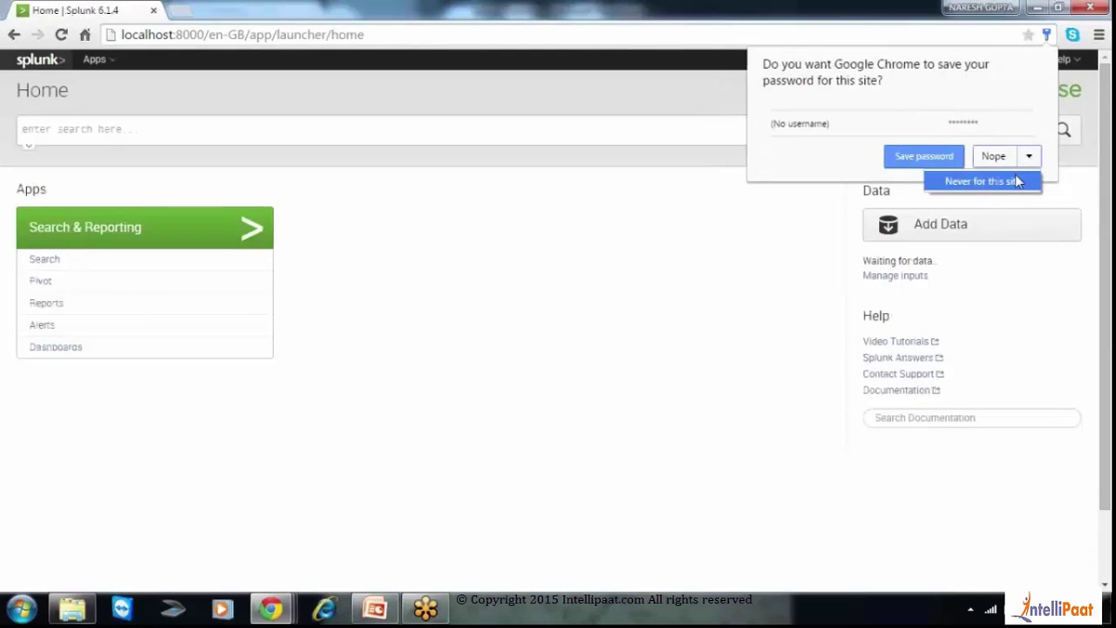
pyautogui.click(1017, 182)
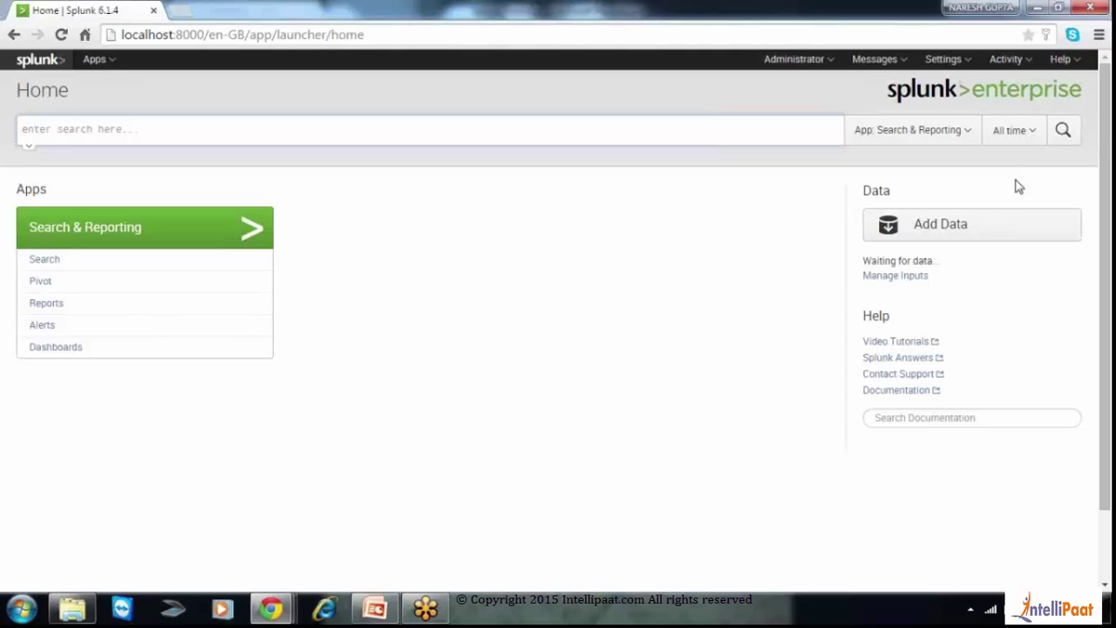
pyautogui.click(979, 70)
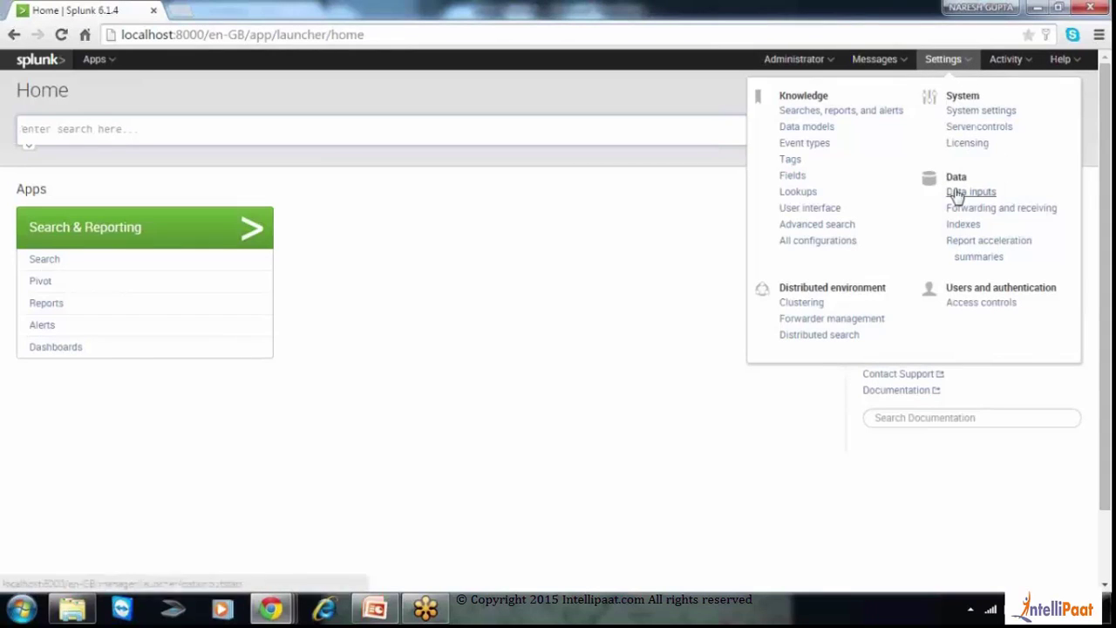
# From Settings > Indexes, start a new index named training_Index, leaving other settings at defaults
pyautogui.click(968, 228)
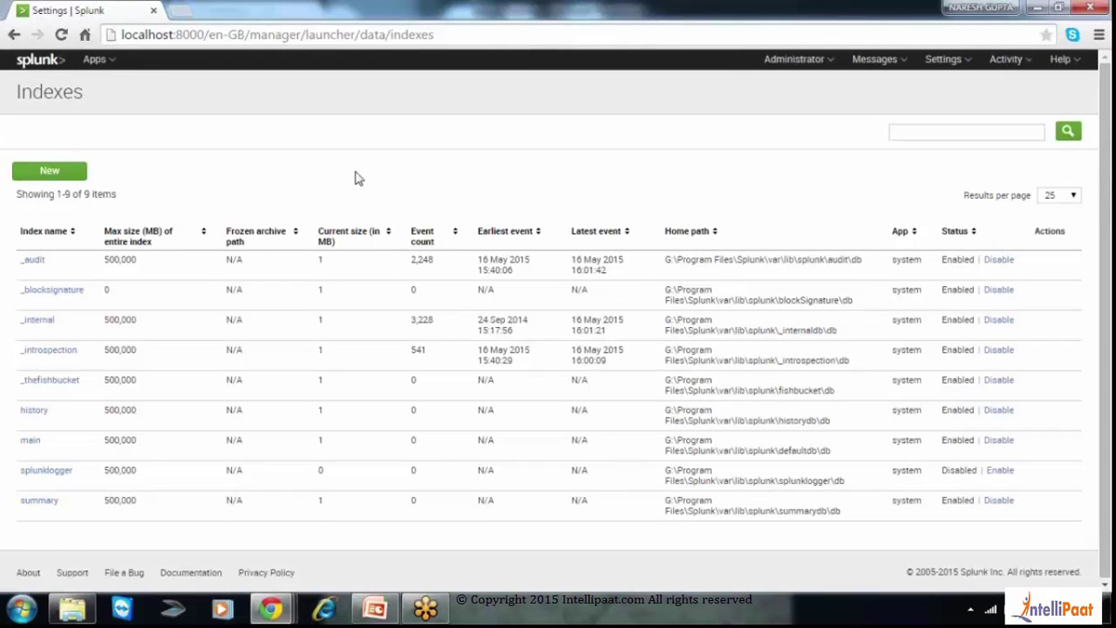
pyautogui.click(58, 174)
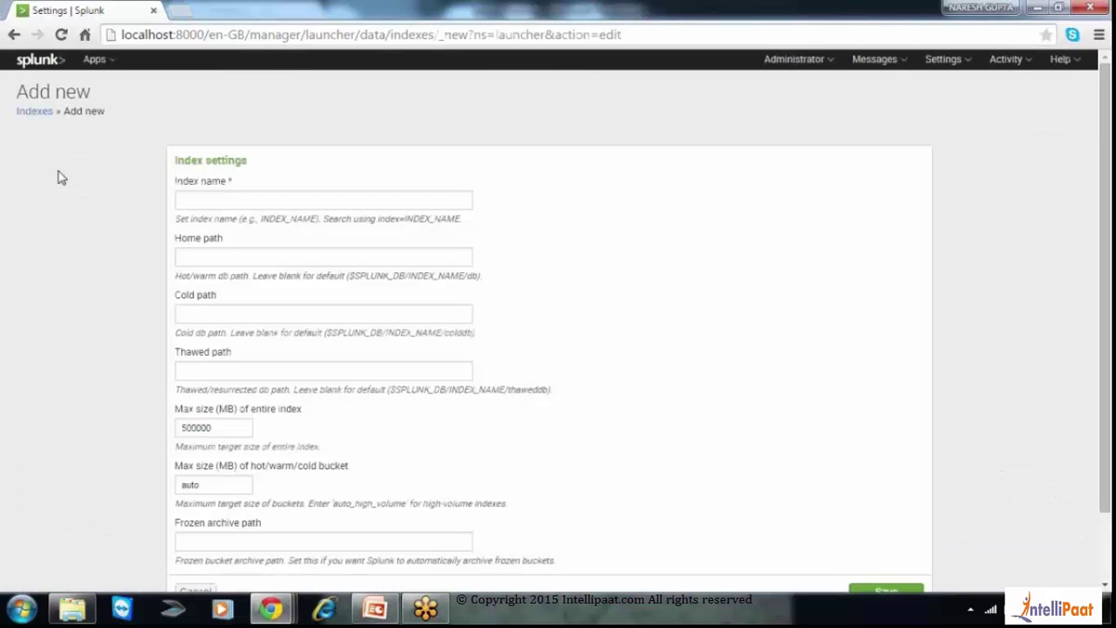
pyautogui.click(183, 200)
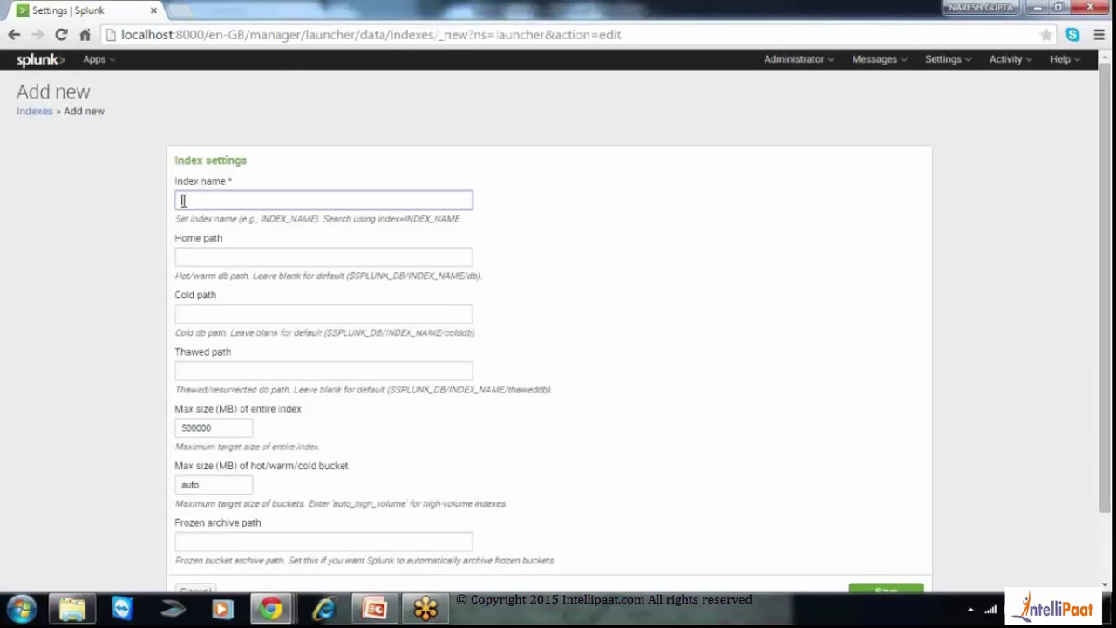
pyautogui.write('training_Index')
pyautogui.scroll(-1, 1100, 246)
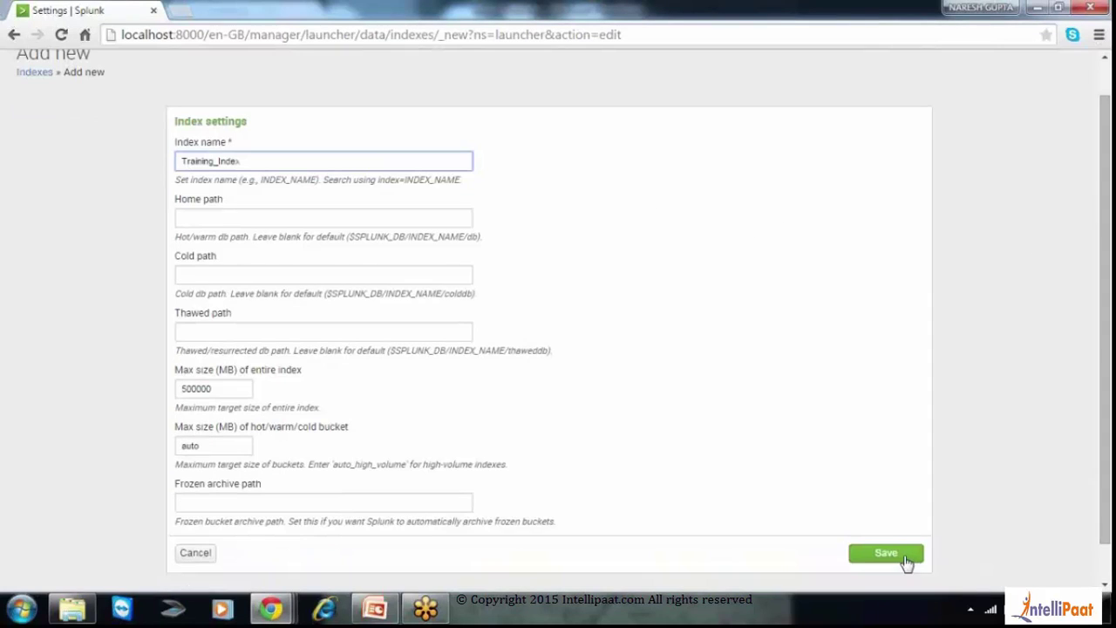
# Save the index and confirm training_index is listed with a home path ending in training_index\db
pyautogui.click(898, 559)
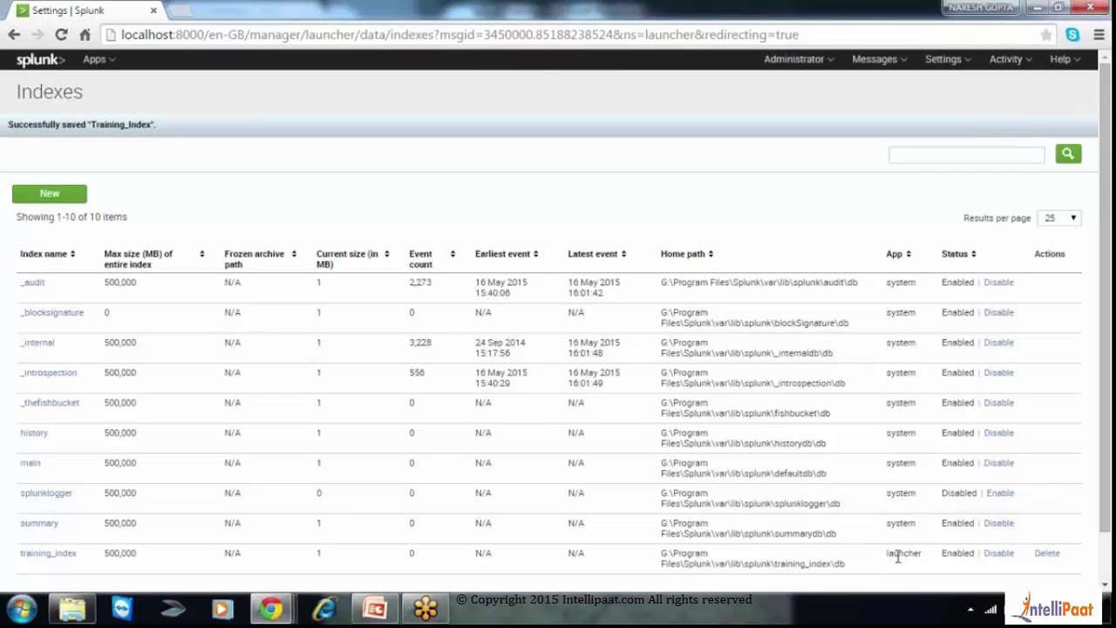
pyautogui.scroll(-1, 1101, 393)
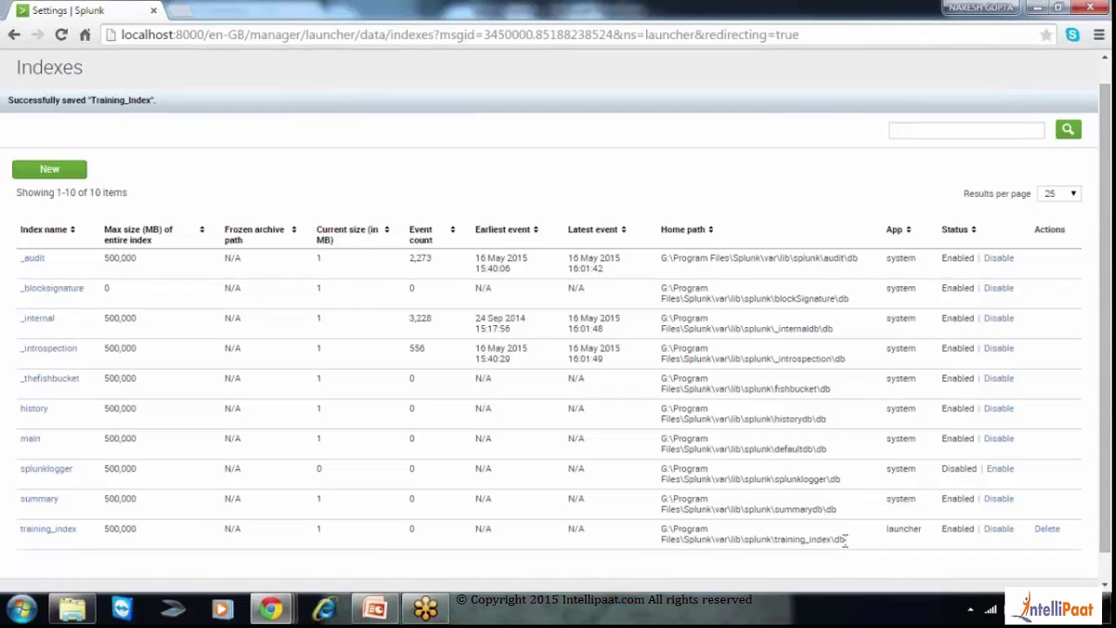
pyautogui.moveTo(846, 541); pyautogui.dragTo(835, 540)
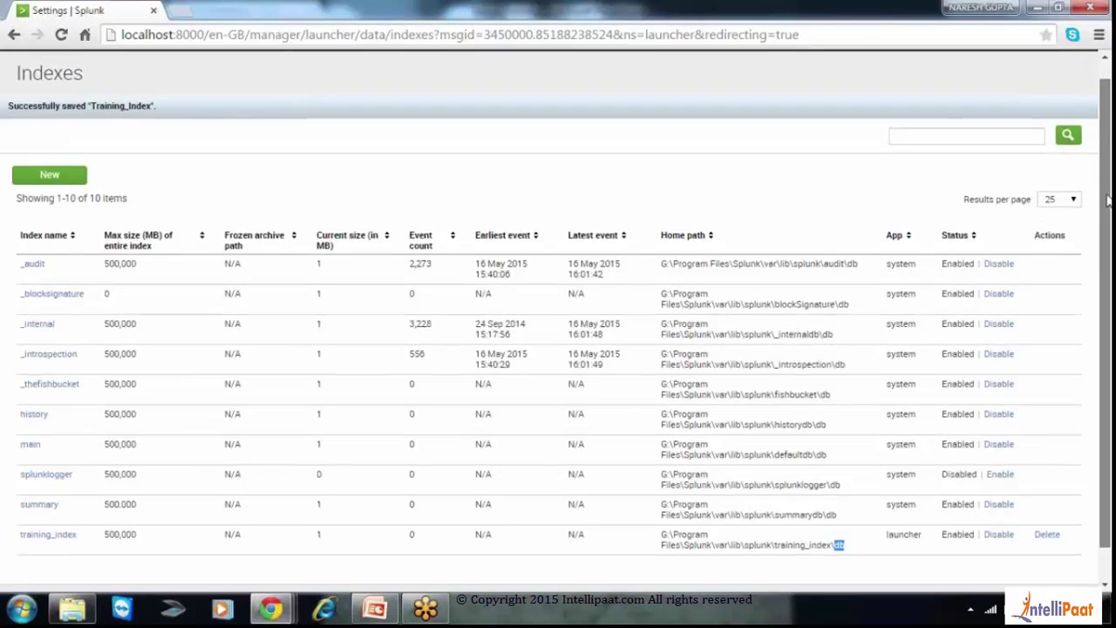
pyautogui.moveTo(1105, 207); pyautogui.dragTo(1106, 186)
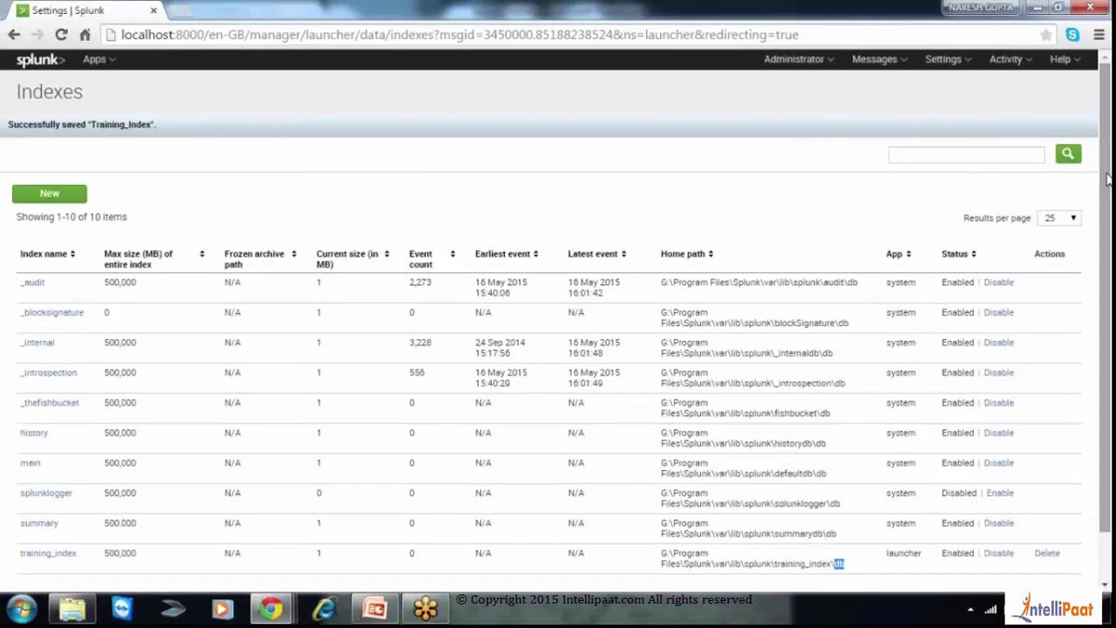
# Go to Settings > Data inputs > Files & directories to see the 5 monitored paths
pyautogui.click(979, 63)
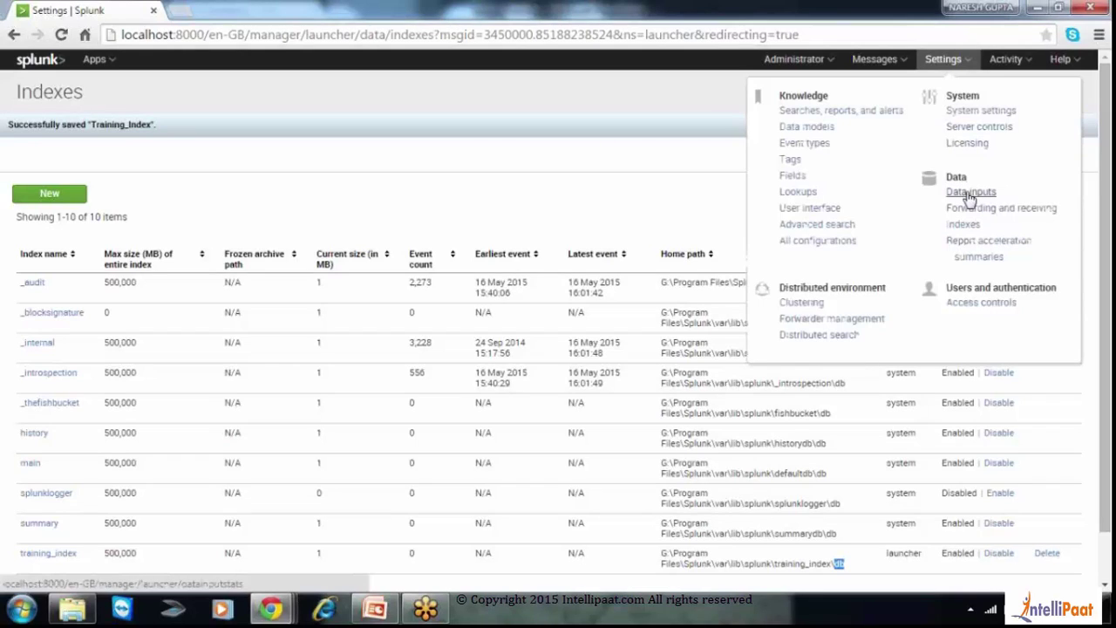
pyautogui.click(970, 194)
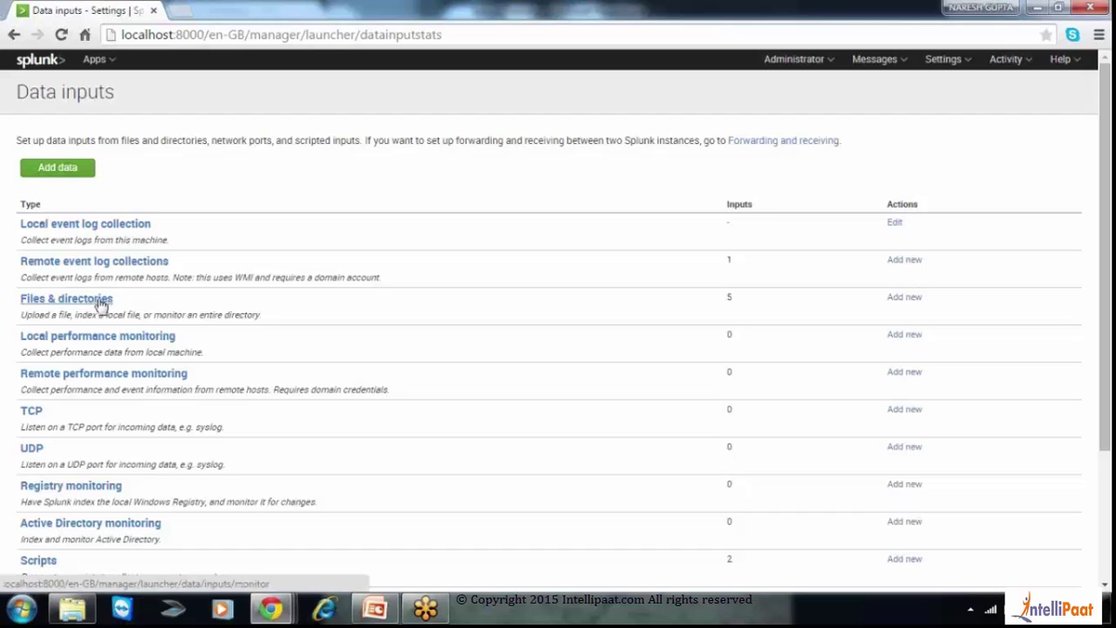
pyautogui.click(100, 302)
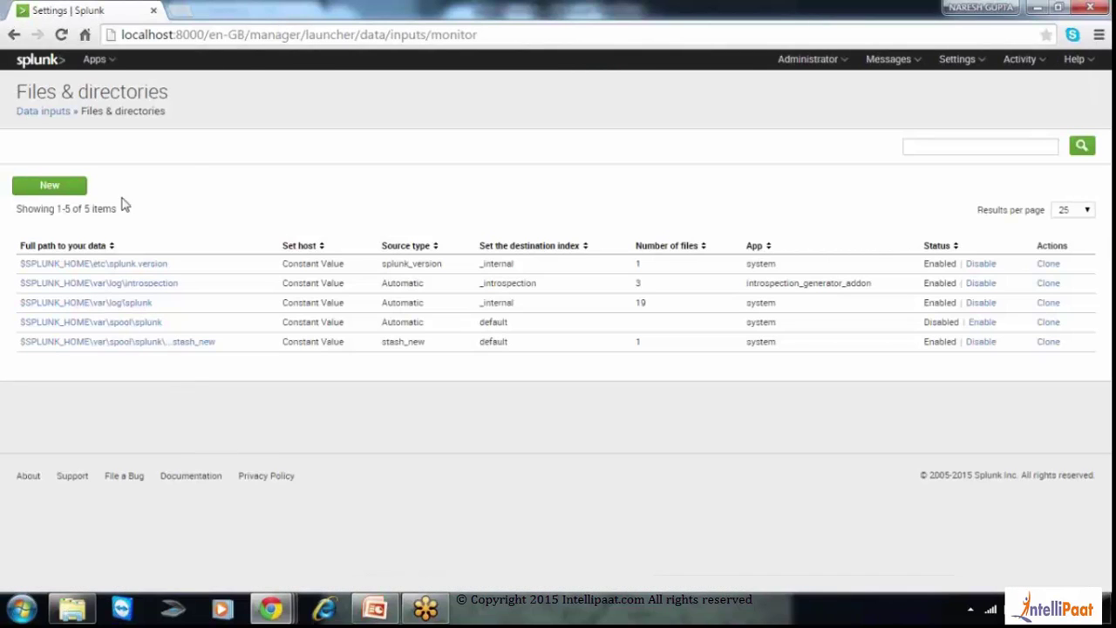
# Start a new Files & directories input with Skip preview selected and continue
pyautogui.click(69, 187)
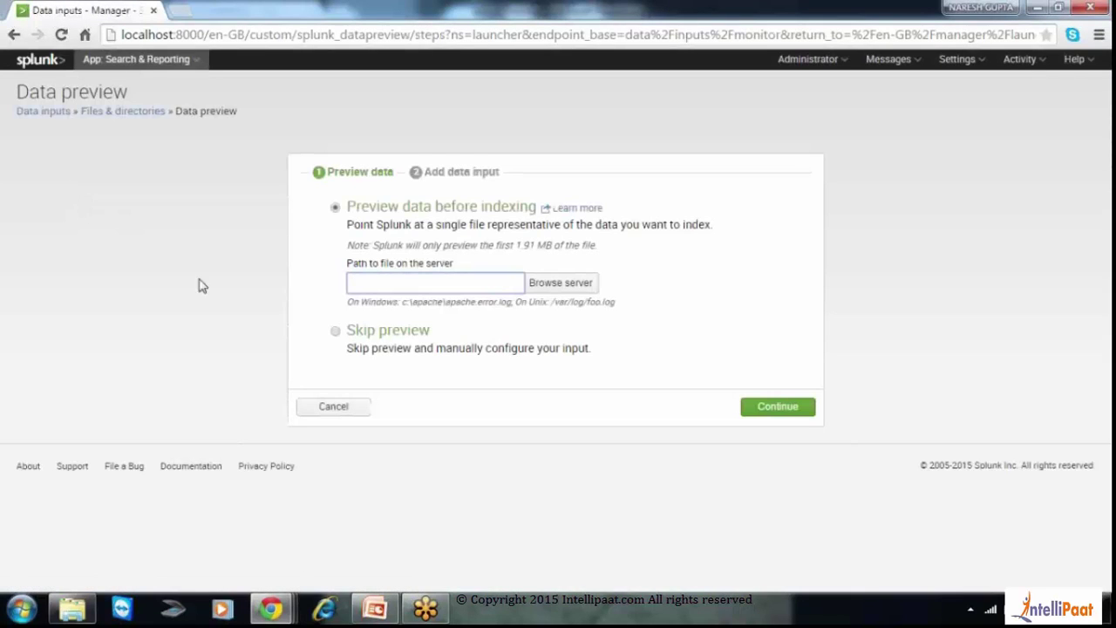
pyautogui.click(336, 333)
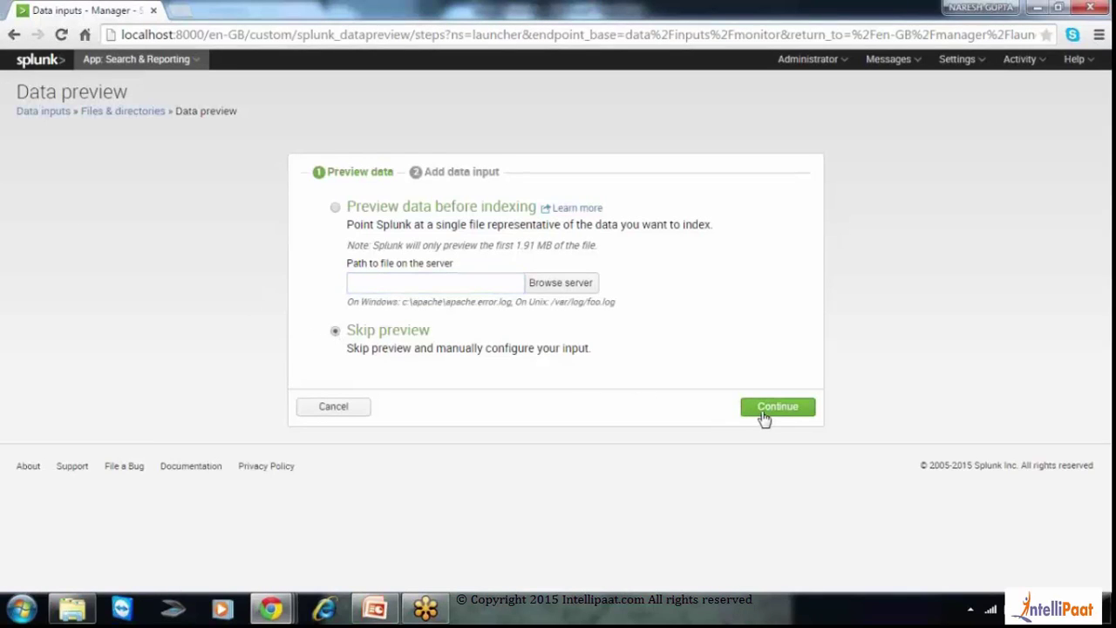
pyautogui.click(764, 419)
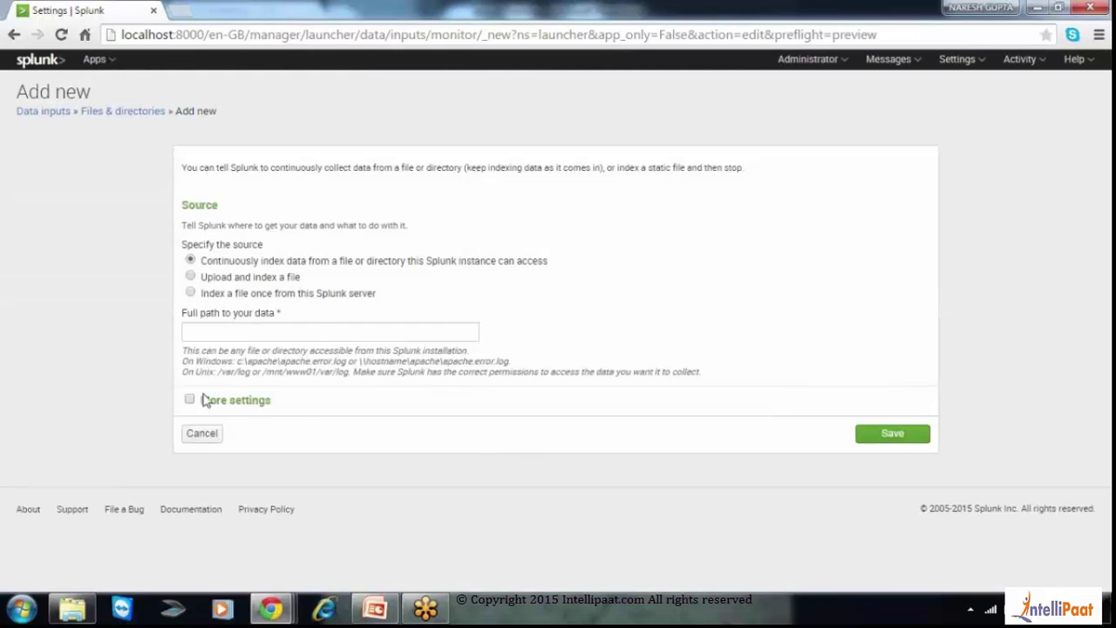
pyautogui.click(319, 329)
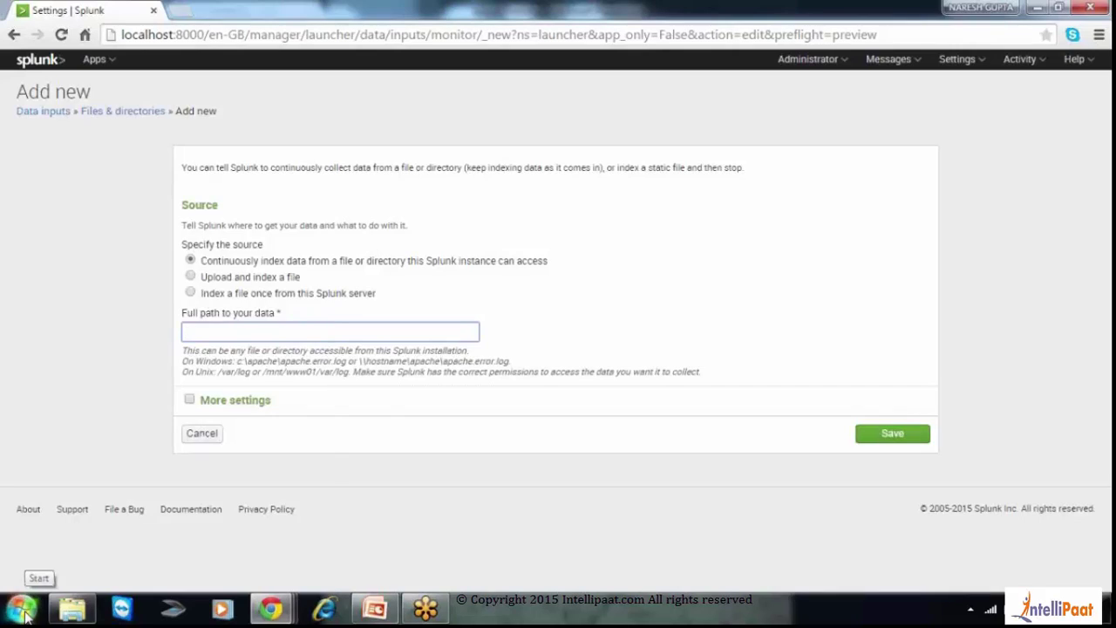
# Launch Notepad and type the lines Test1 and Test2
pyautogui.click(22, 610)
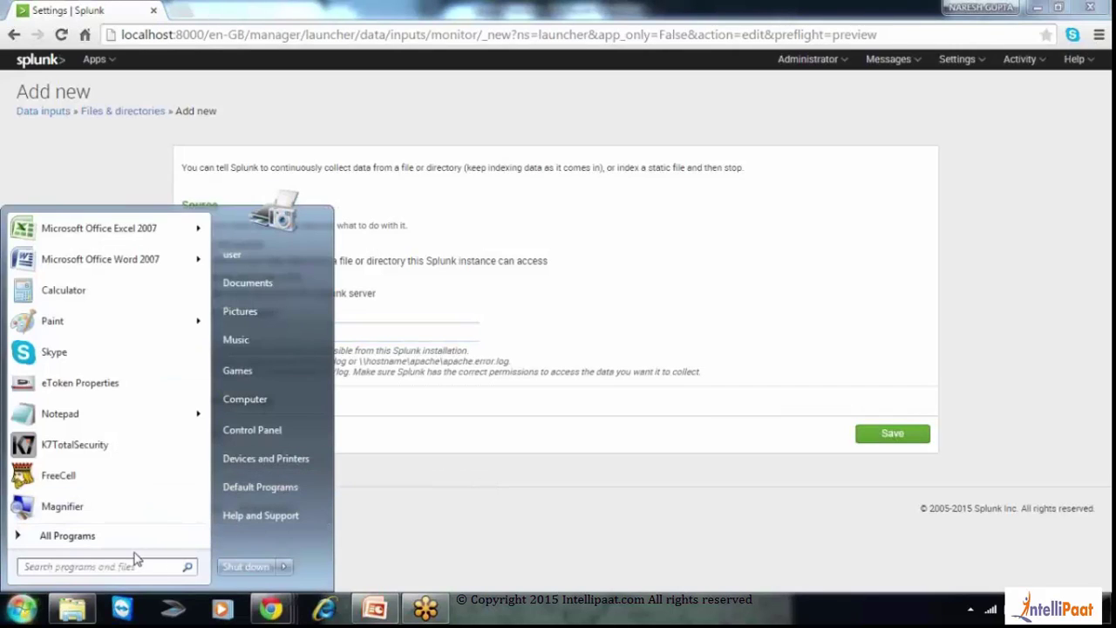
pyautogui.write('notepad')
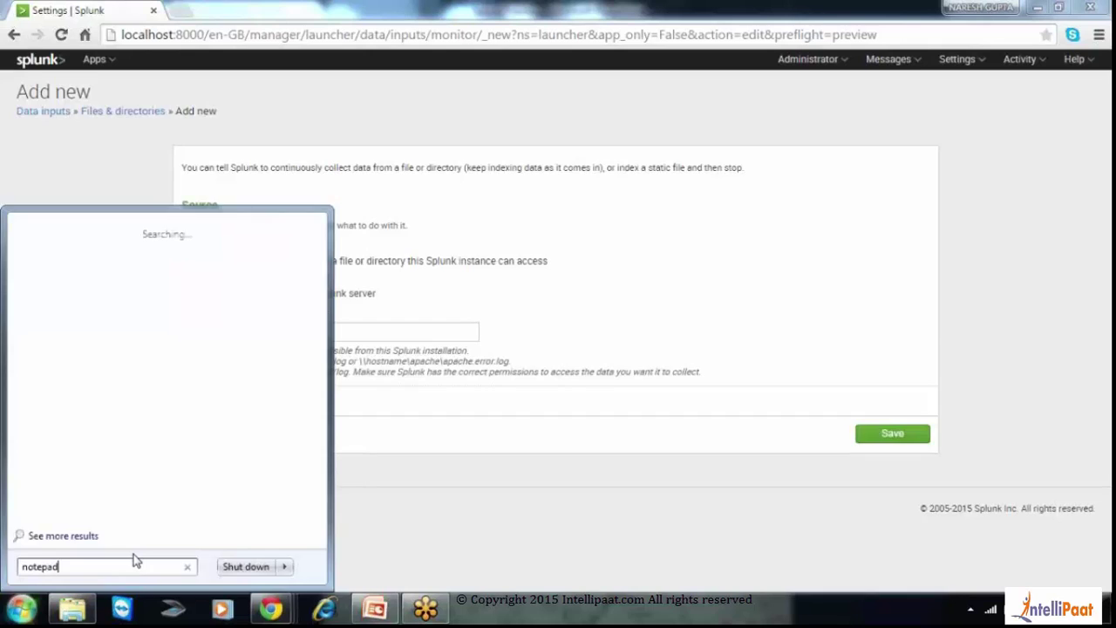
pyautogui.press('Return')
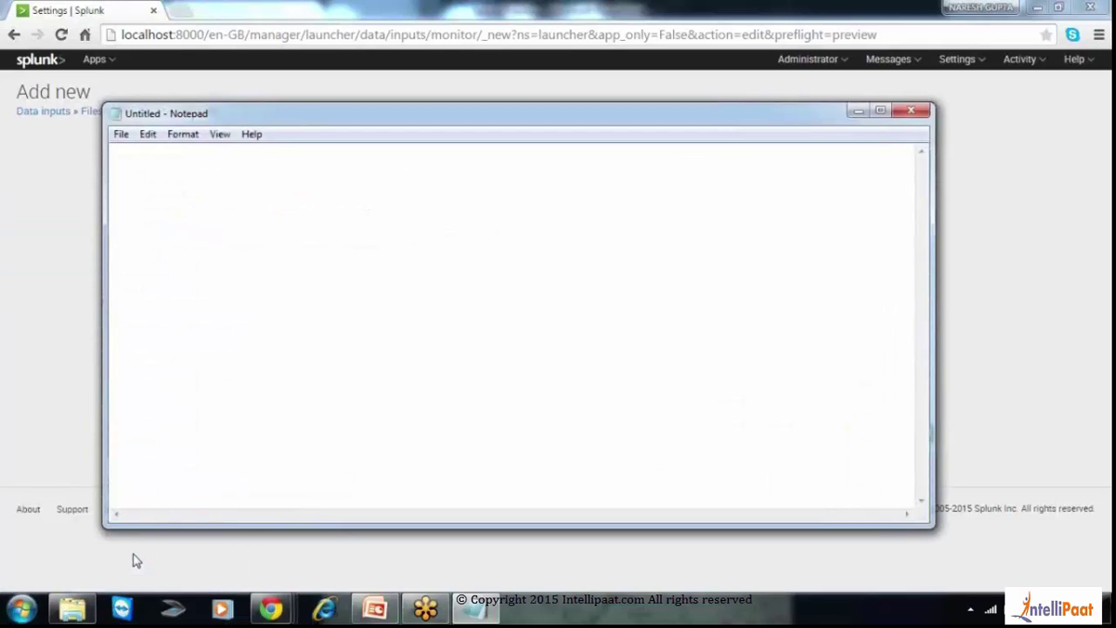
pyautogui.write('TSran')
pyautogui.press('BackSpace')
pyautogui.press('BackSpace')
pyautogui.press('BackSpace')
pyautogui.press('BackSpace')
pyautogui.write('est 1')
pyautogui.press('BackSpace')
pyautogui.press('BackSpace')
pyautogui.write('1 ')
pyautogui.write('Test')
pyautogui.write('2')
# Save the text as training on drive G: and close Notepad
pyautogui.click(122, 136)
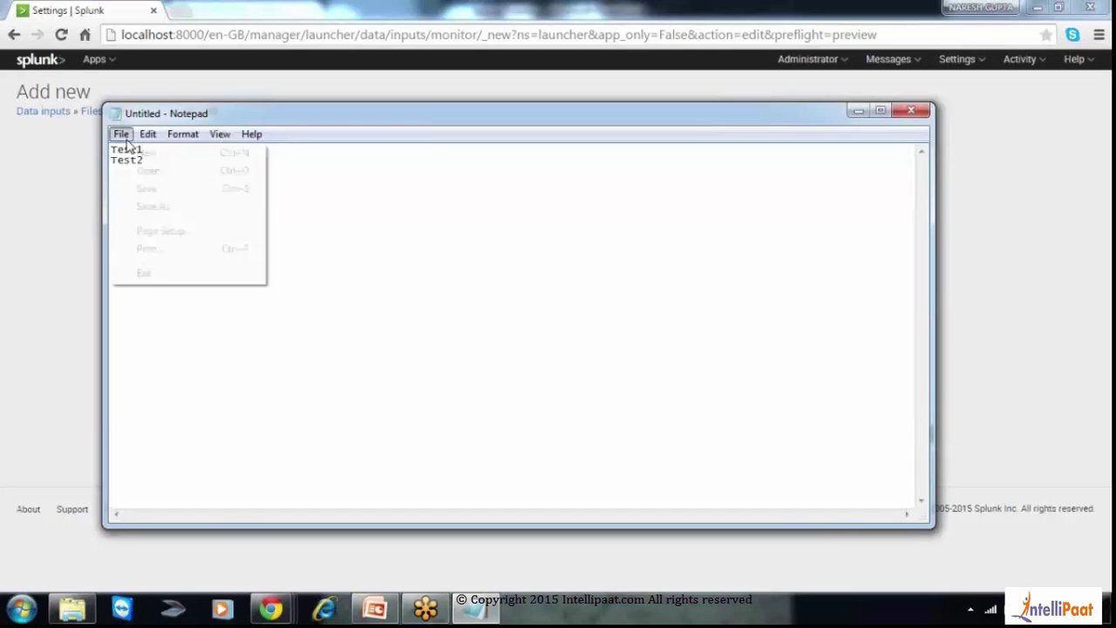
pyautogui.click(149, 194)
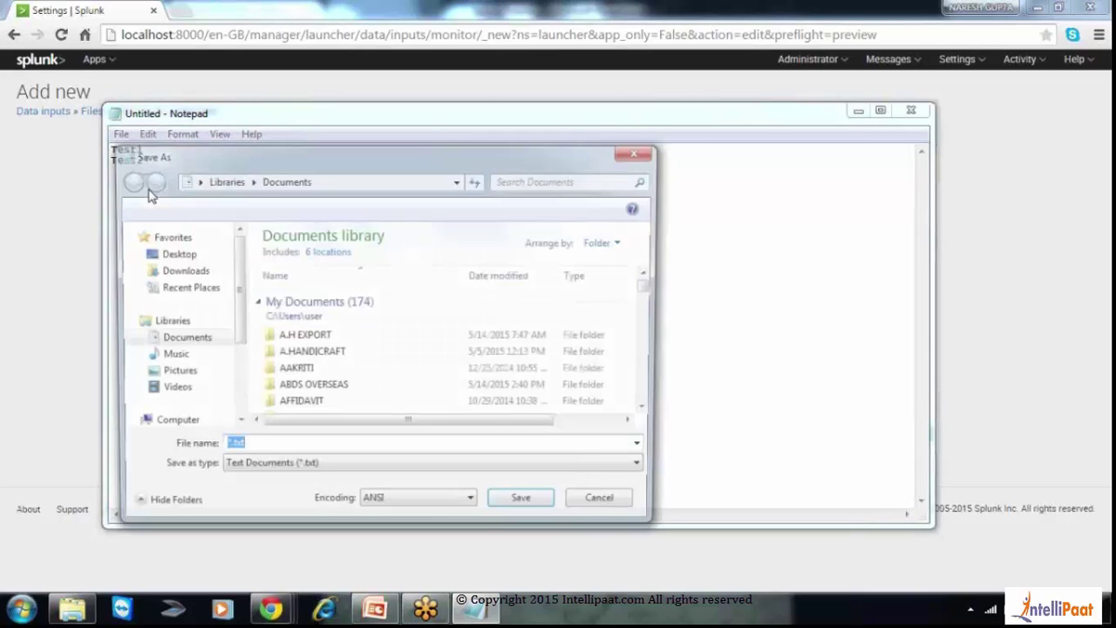
pyautogui.click(167, 255)
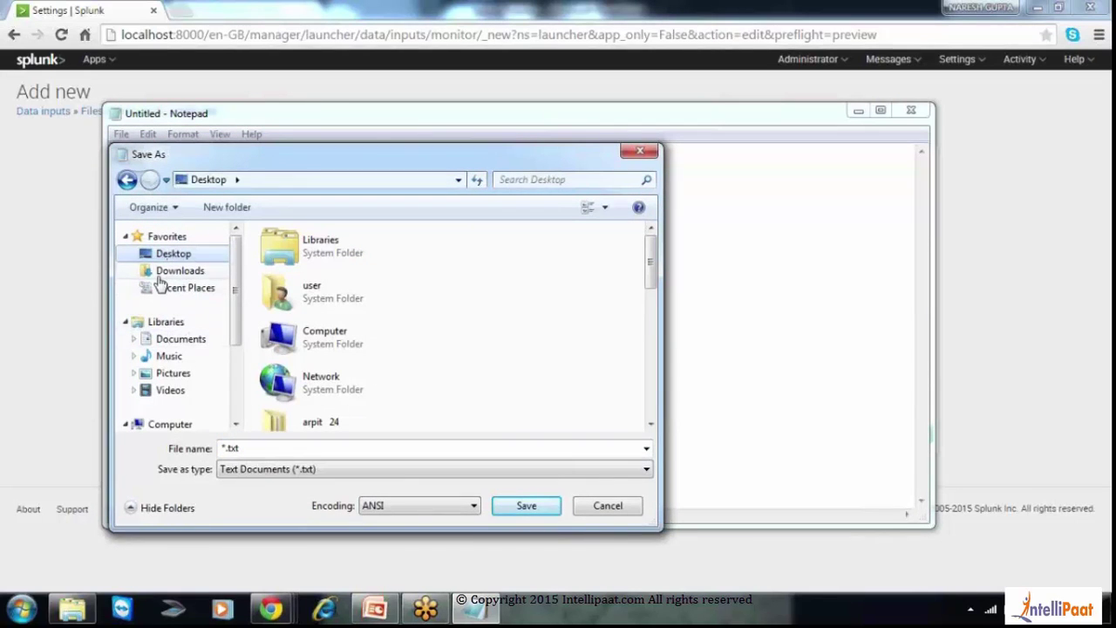
pyautogui.click(167, 424)
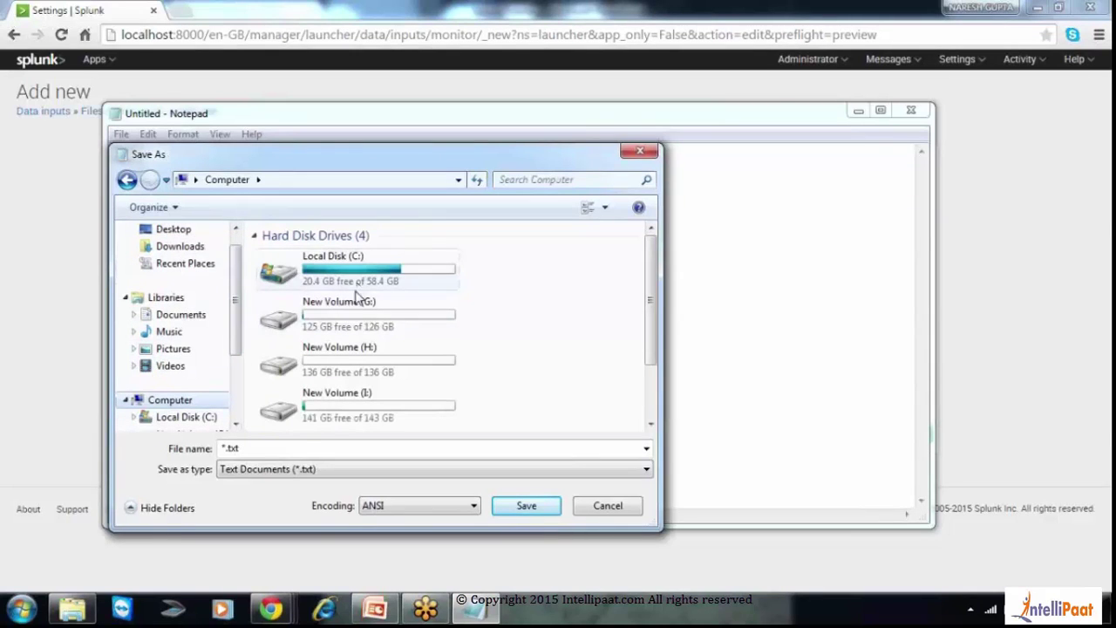
pyautogui.doubleClick(354, 314)
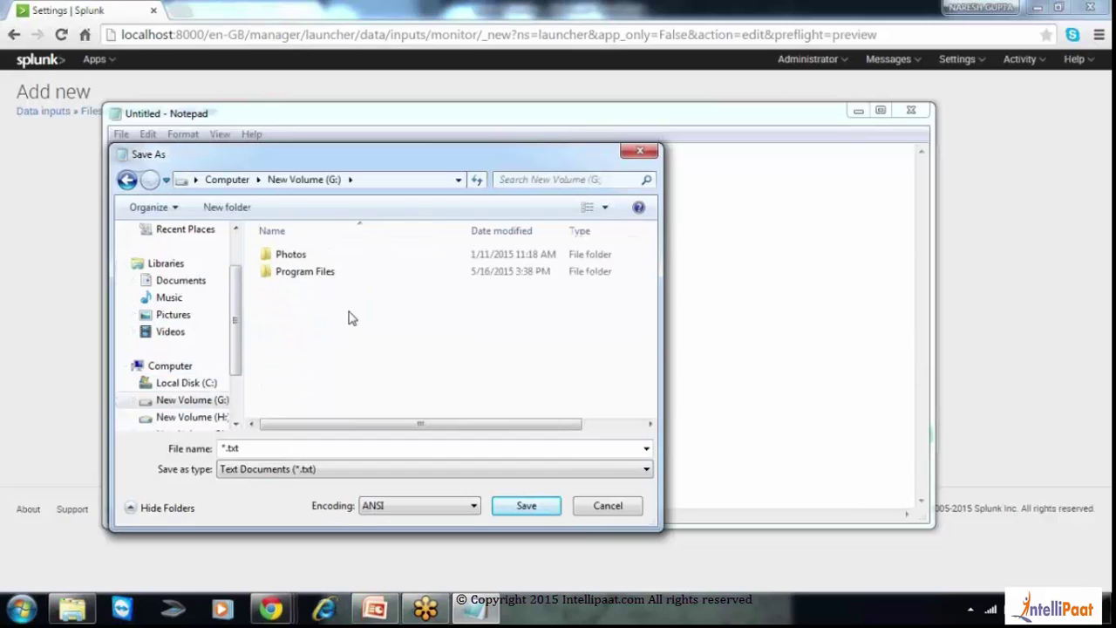
pyautogui.rightClick(349, 316)
pyautogui.moveTo(425, 493)
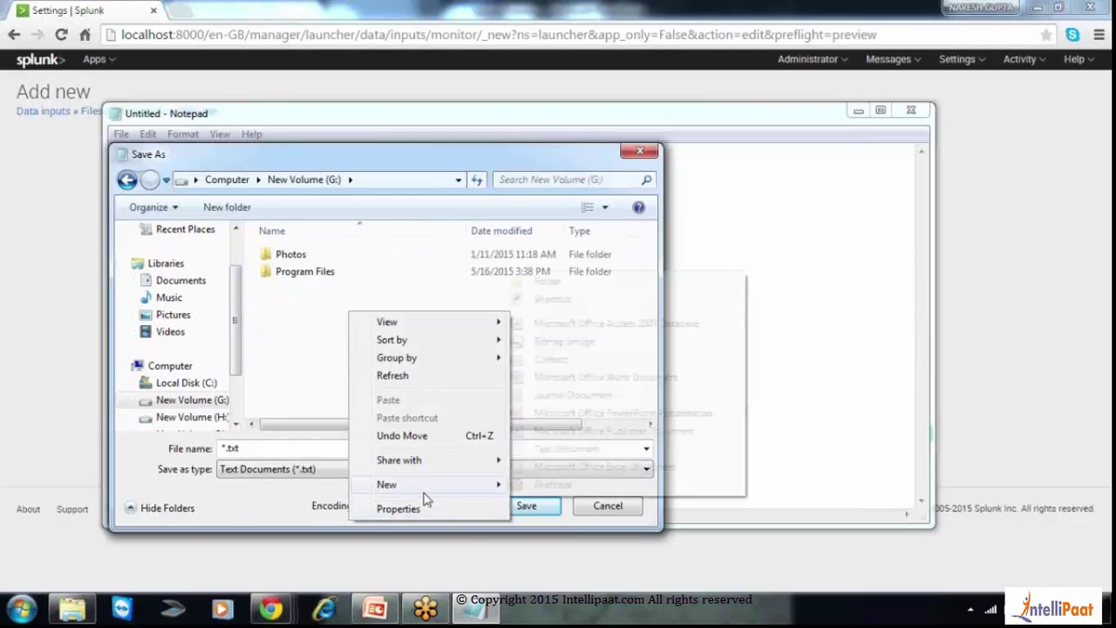
pyautogui.click(305, 450)
pyautogui.press('BackSpace')
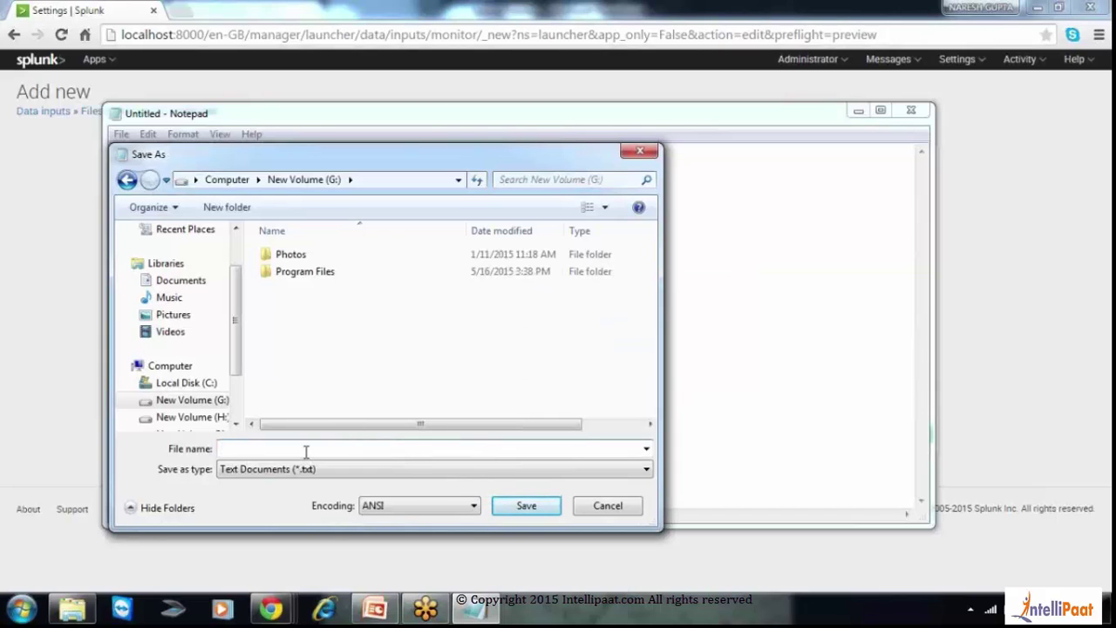
pyautogui.write('training')
pyautogui.press('Return')
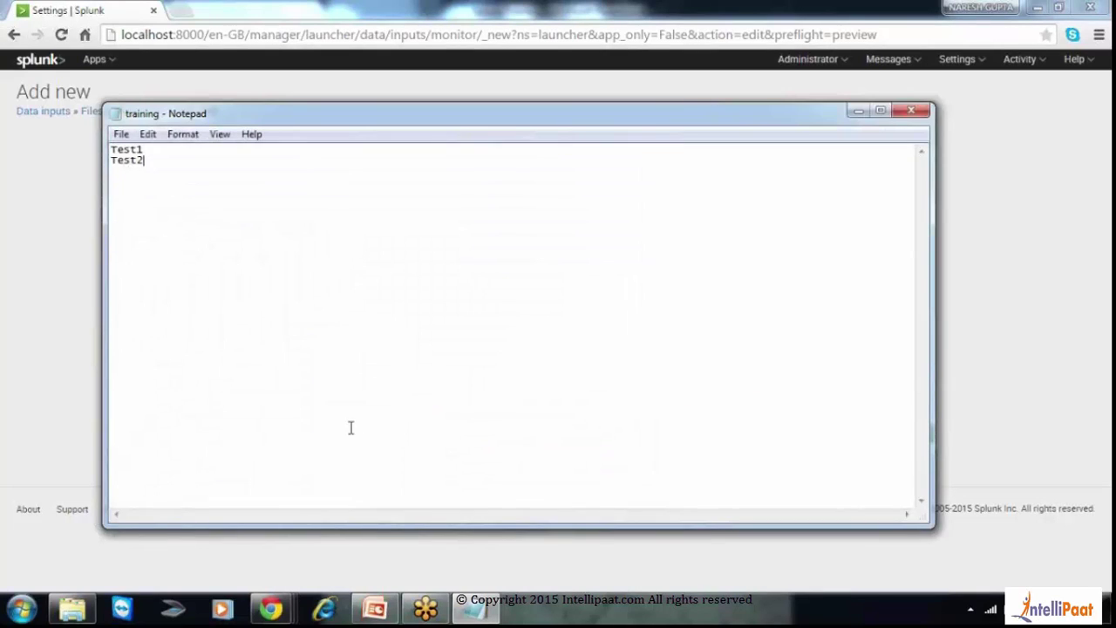
pyautogui.click(917, 113)
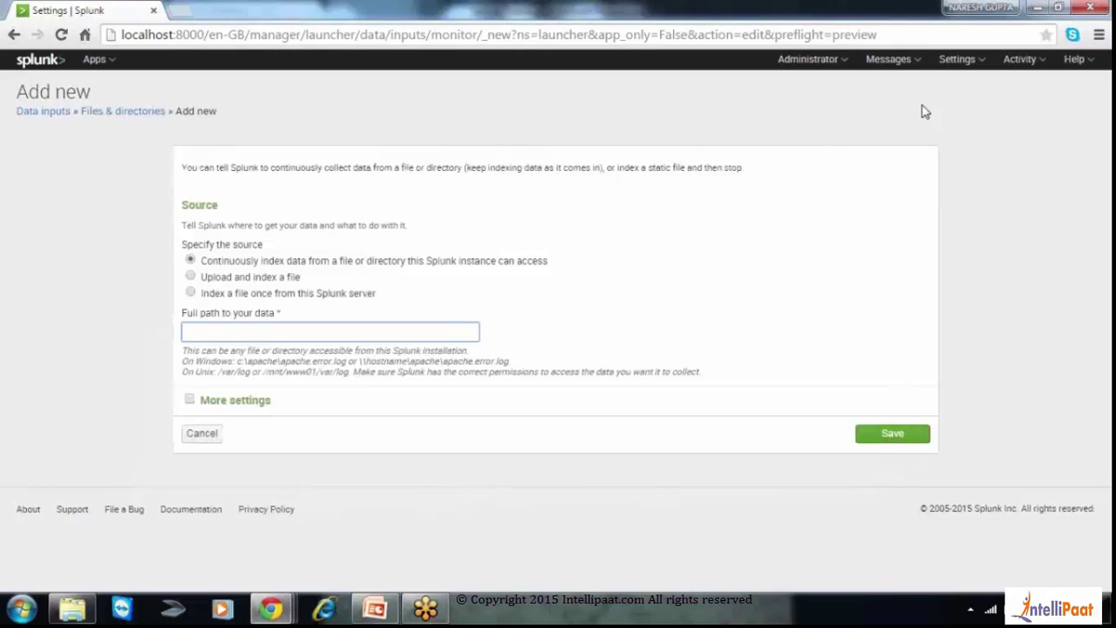
# Open drive G: in Explorer, confirm the training file is there, and copy the G:\ path
pyautogui.click(19, 609)
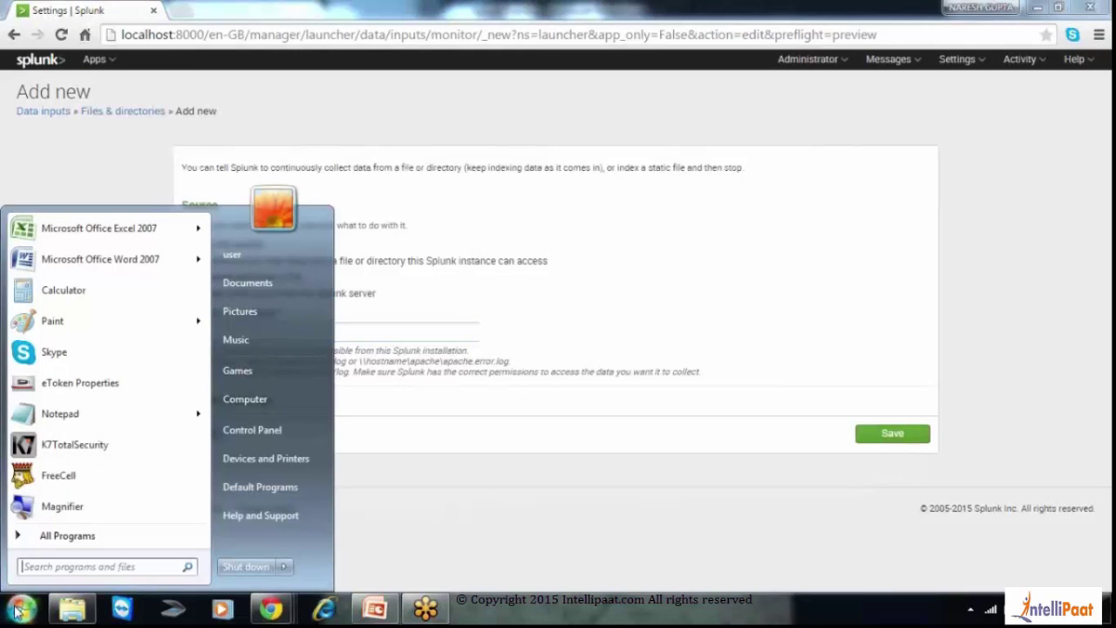
pyautogui.write('g')
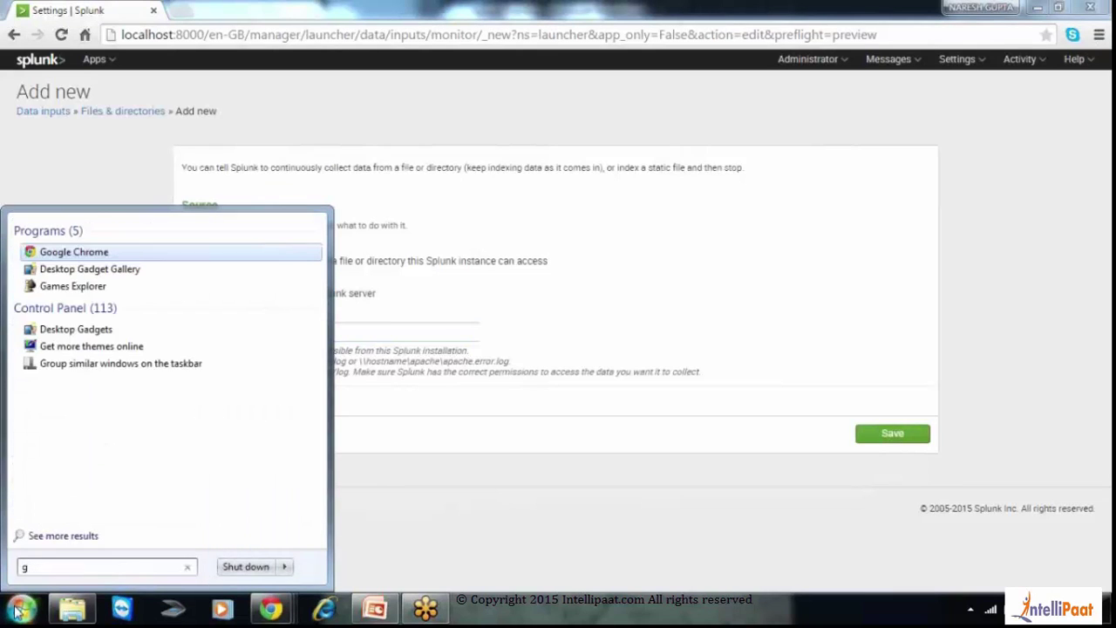
pyautogui.write(':')
pyautogui.press('Return')
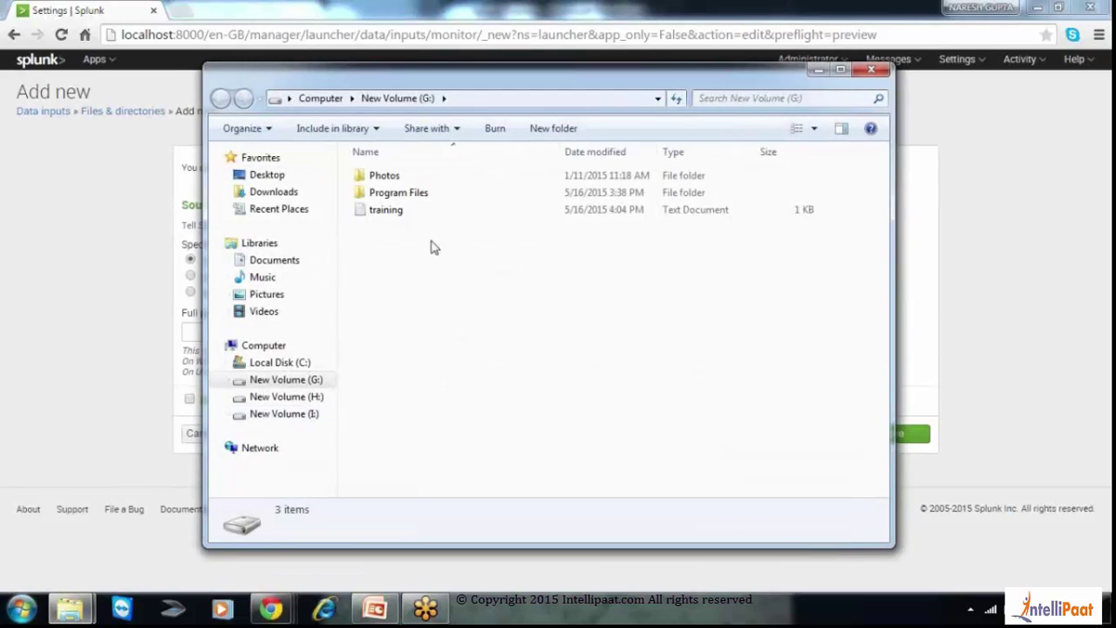
pyautogui.click(416, 211)
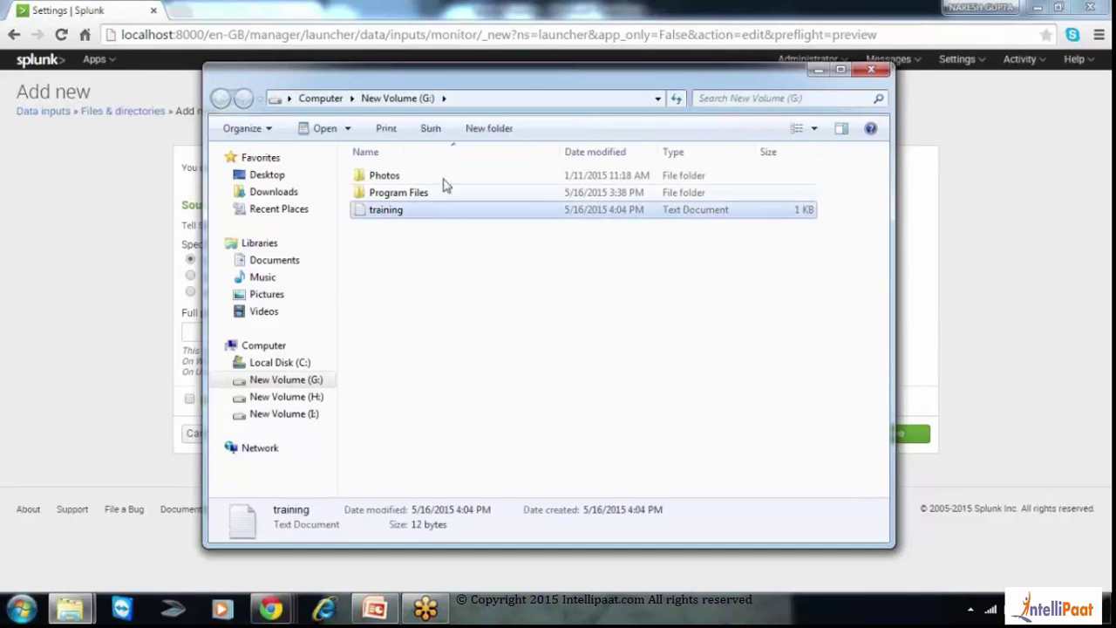
pyautogui.click(520, 97)
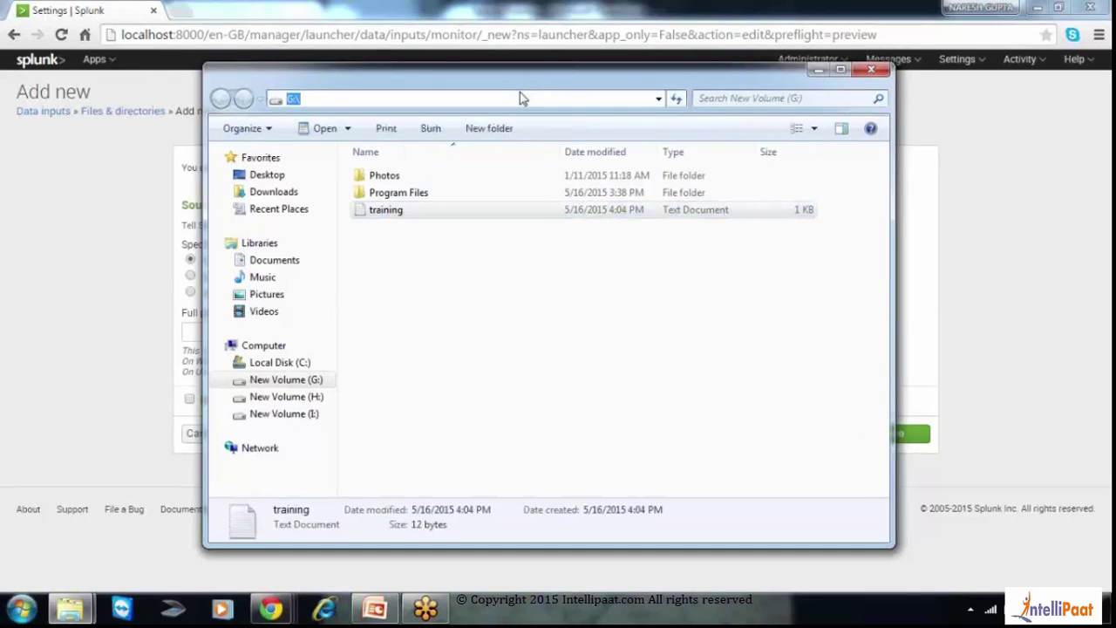
# Paste G:\ into Splunk's Full path to your data field
pyautogui.click(190, 333)
pyautogui.hotkey('ctrl', 'v')
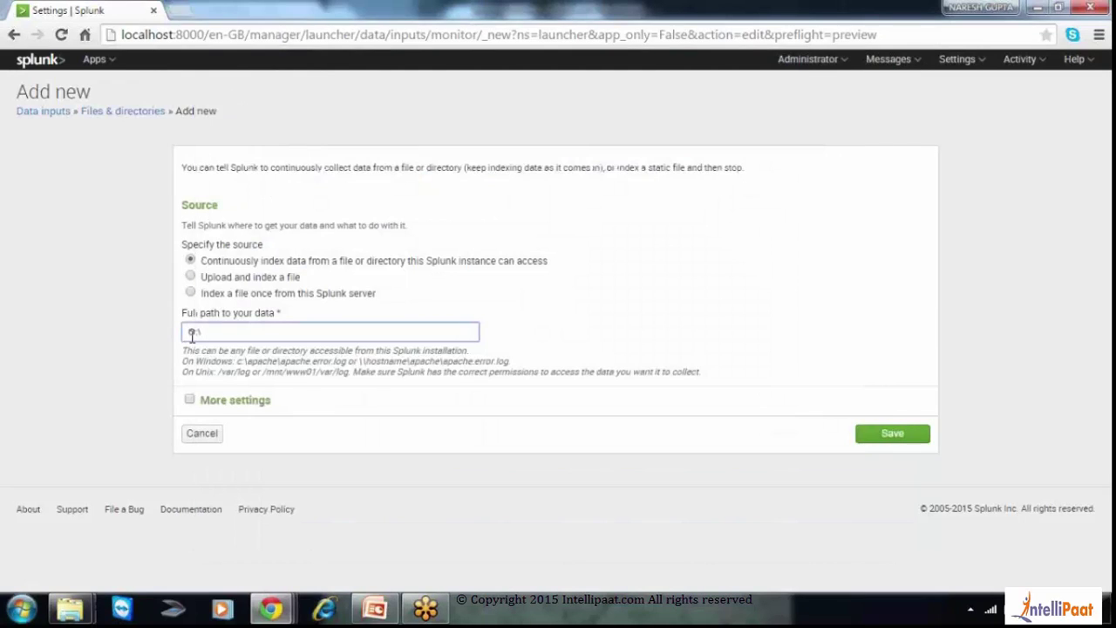
pyautogui.hotkey('ctrl', 'a')
pyautogui.hotkey('alt', 'Tab')
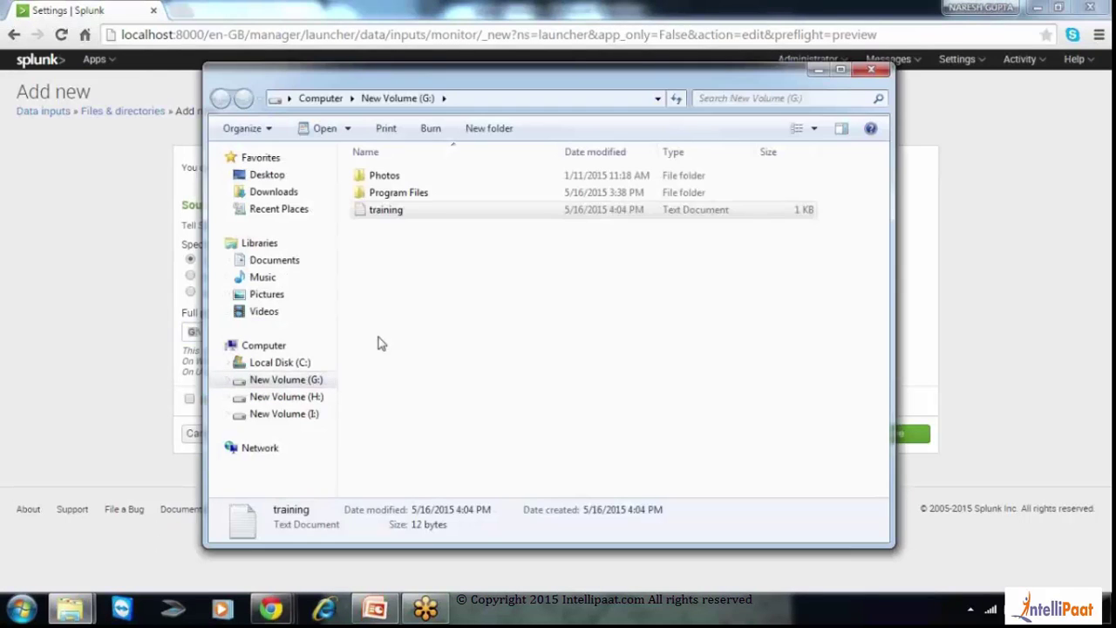
pyautogui.moveTo(379, 341); pyautogui.dragTo(444, 236)
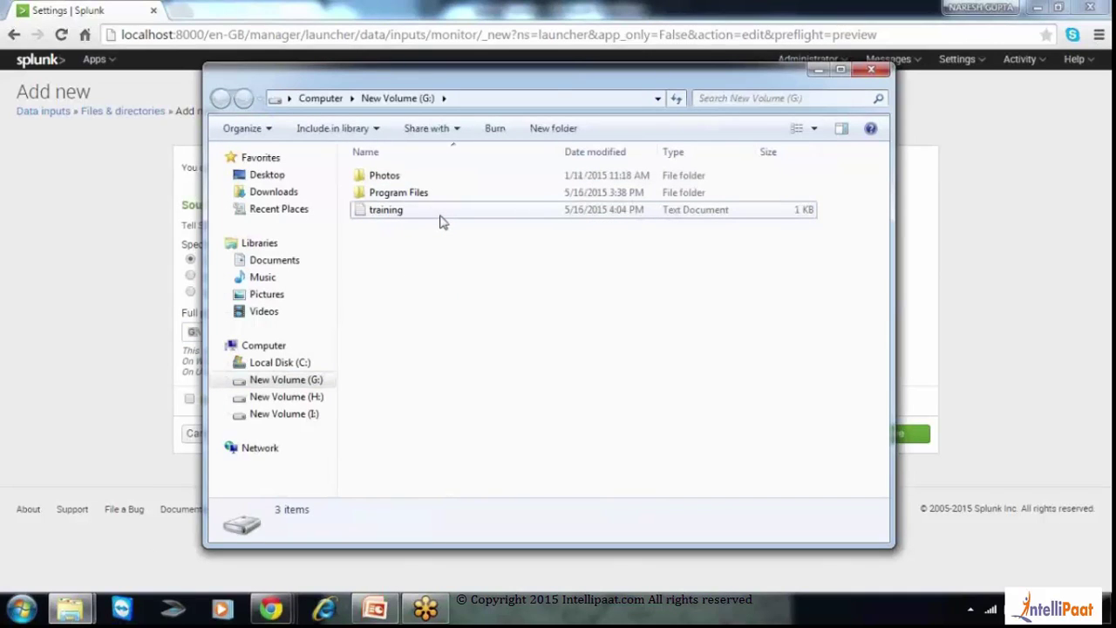
pyautogui.rightClick(441, 219)
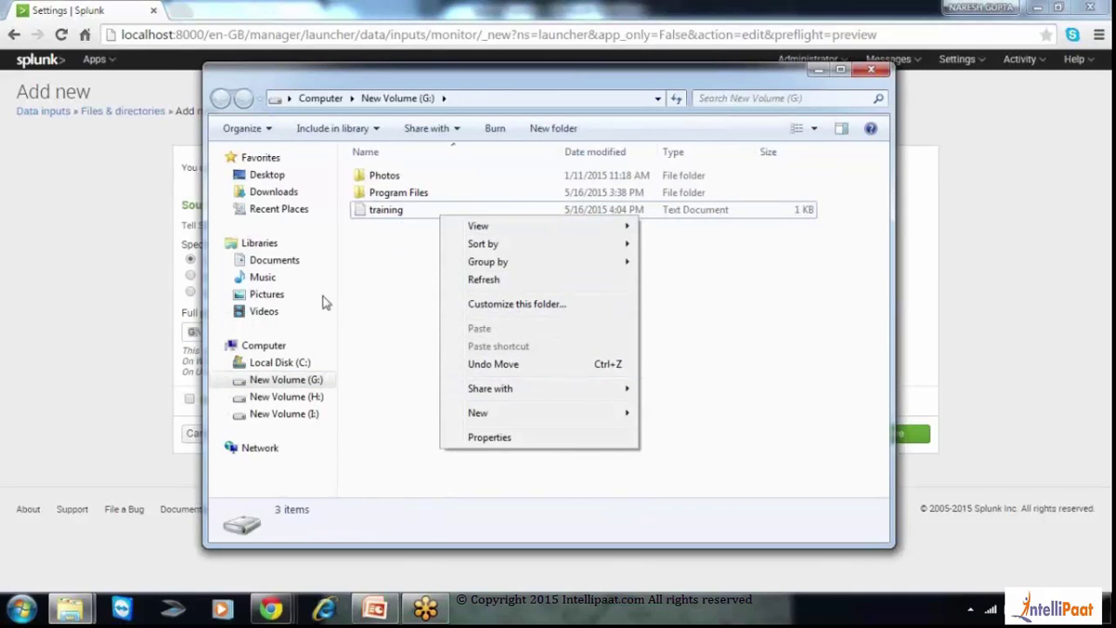
pyautogui.click(81, 356)
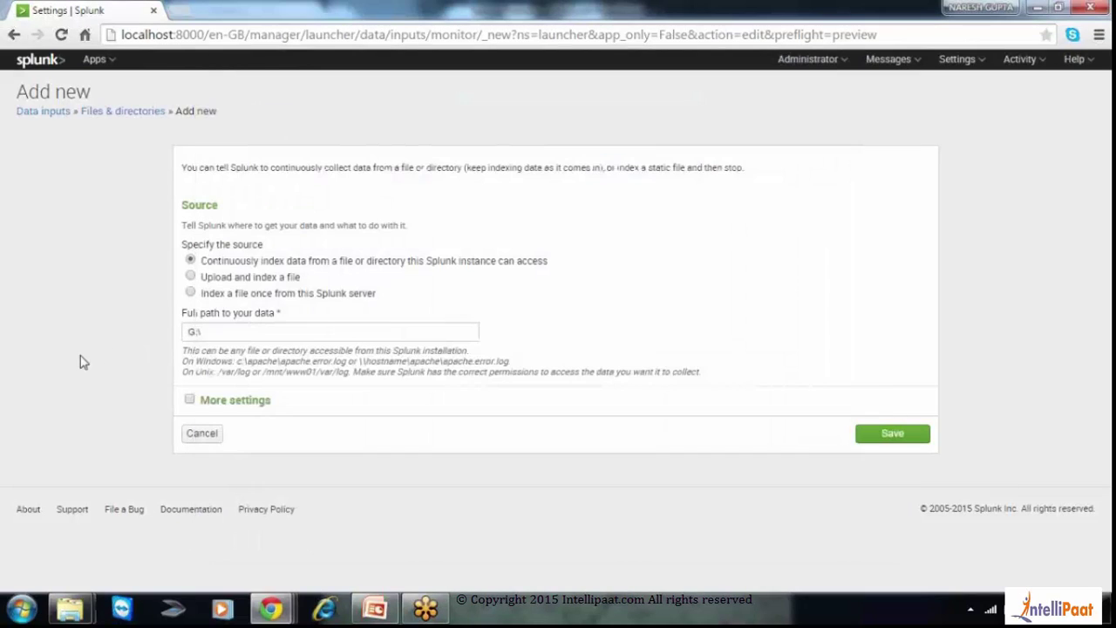
# Append training.txt after G:\ so the path reads G:\training.txt
pyautogui.click(225, 330)
pyautogui.write('tra')
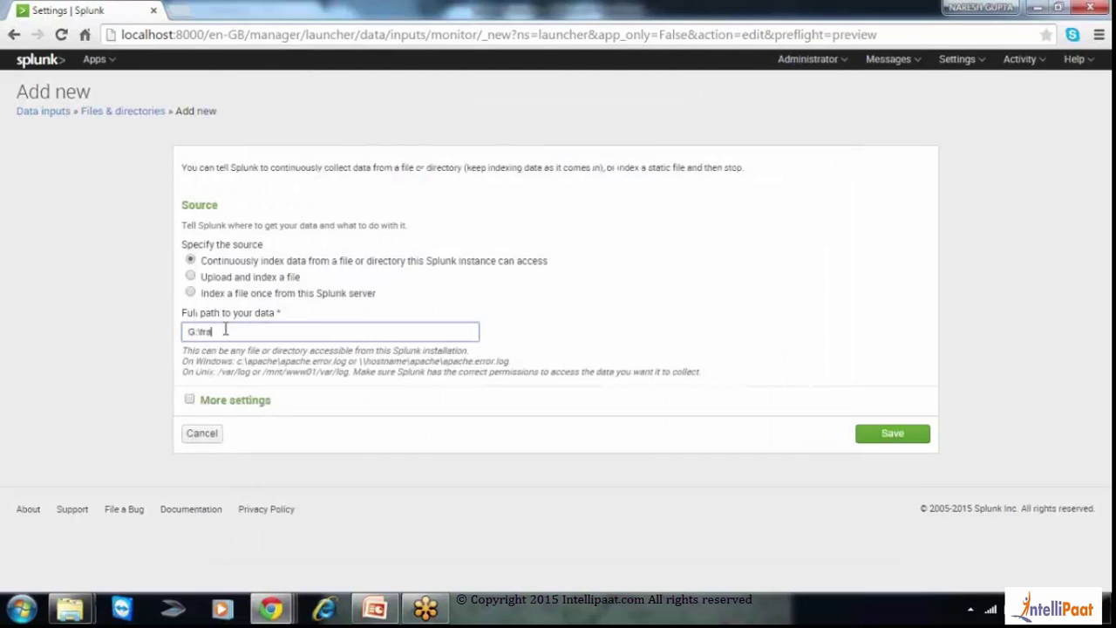
pyautogui.write('ining.txt')
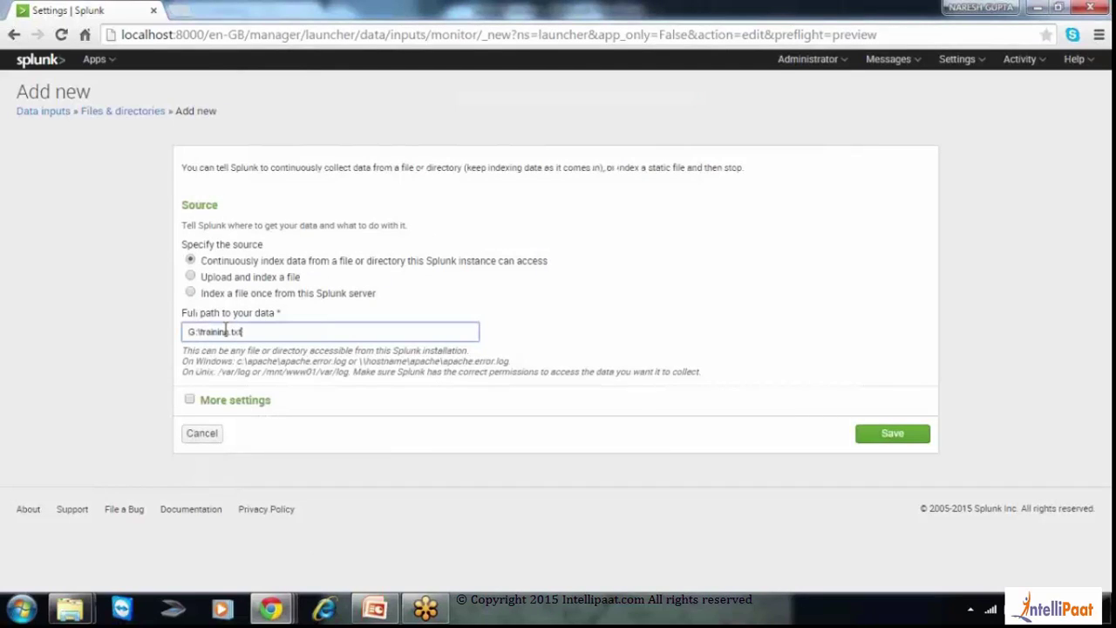
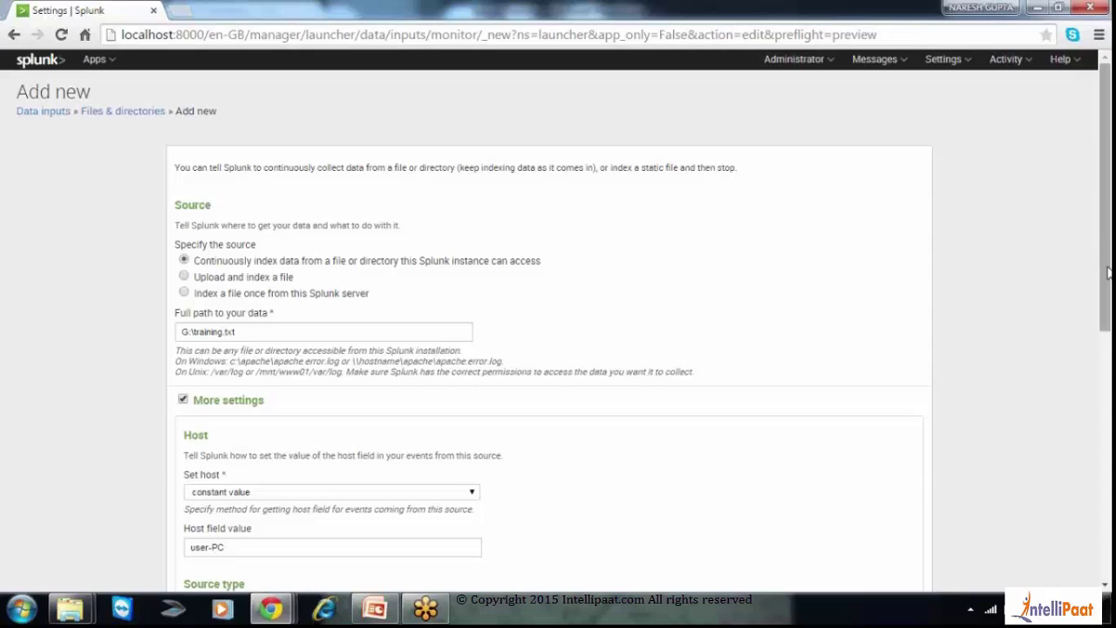
# Scroll down to show the host, source type and index settings for the G:\training.txt input
pyautogui.moveTo(1107, 273); pyautogui.dragTo(1107, 379)
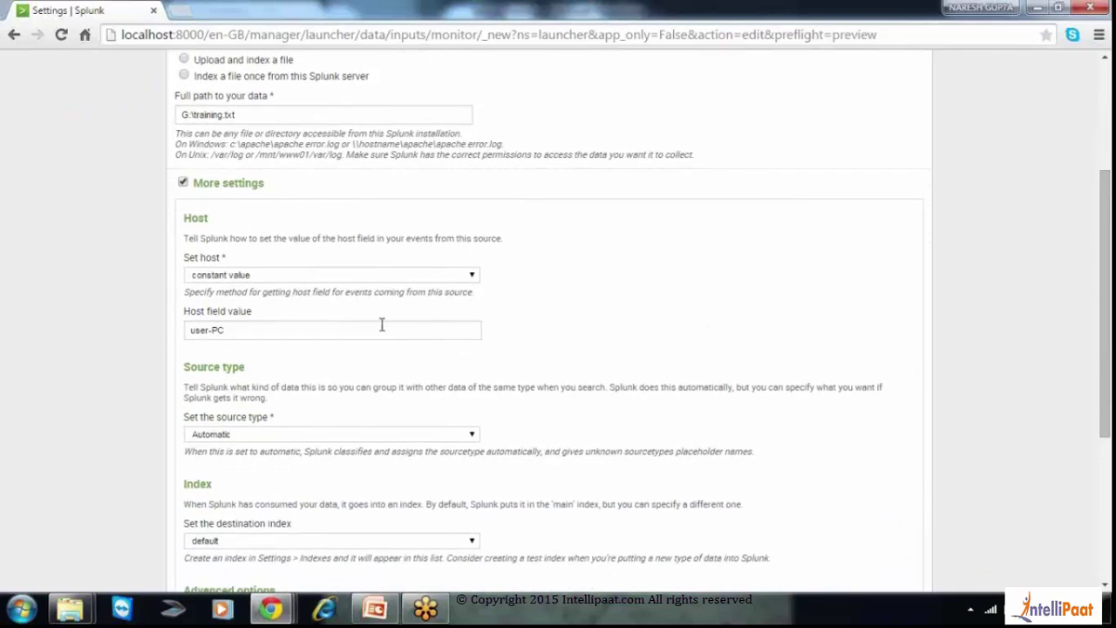
# Keep the host as a constant value and change it from user-PC to localhost
pyautogui.click(473, 279)
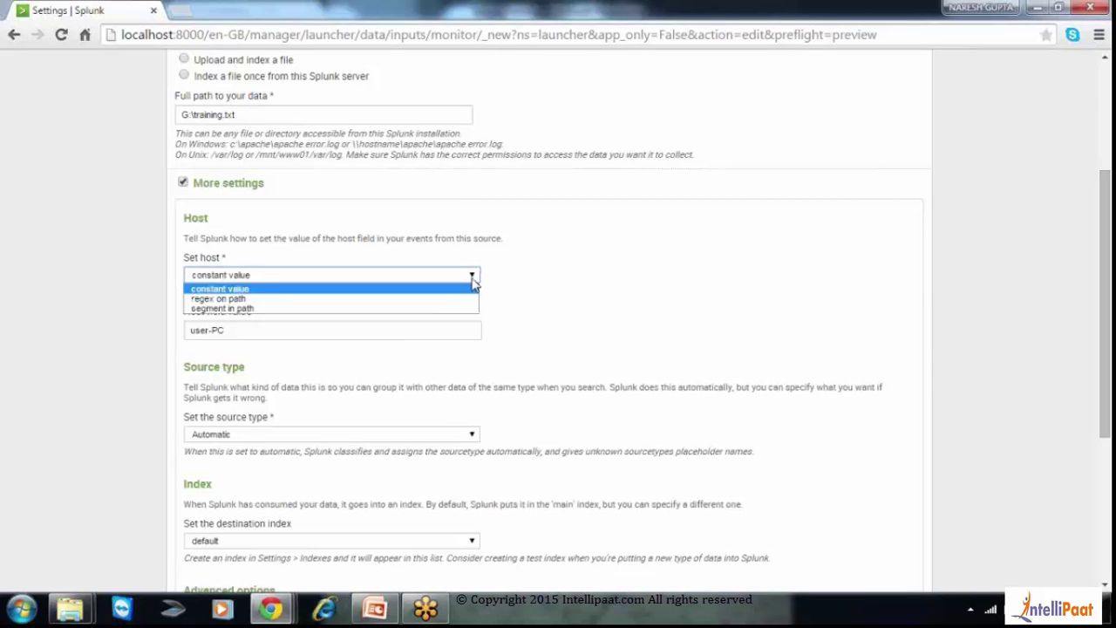
pyautogui.click(415, 293)
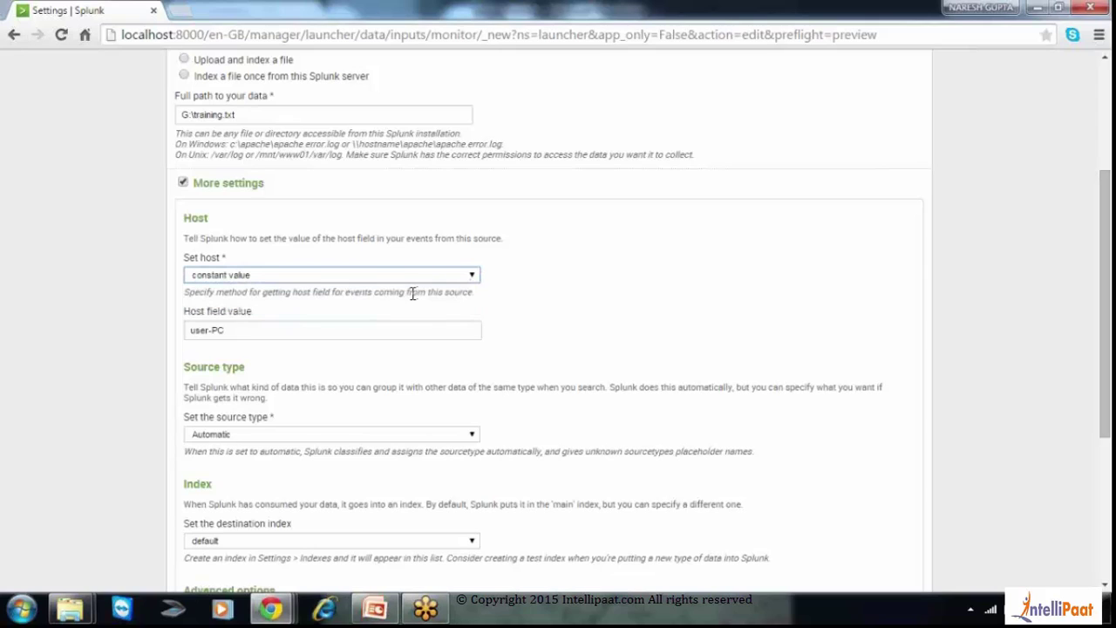
pyautogui.click(370, 330)
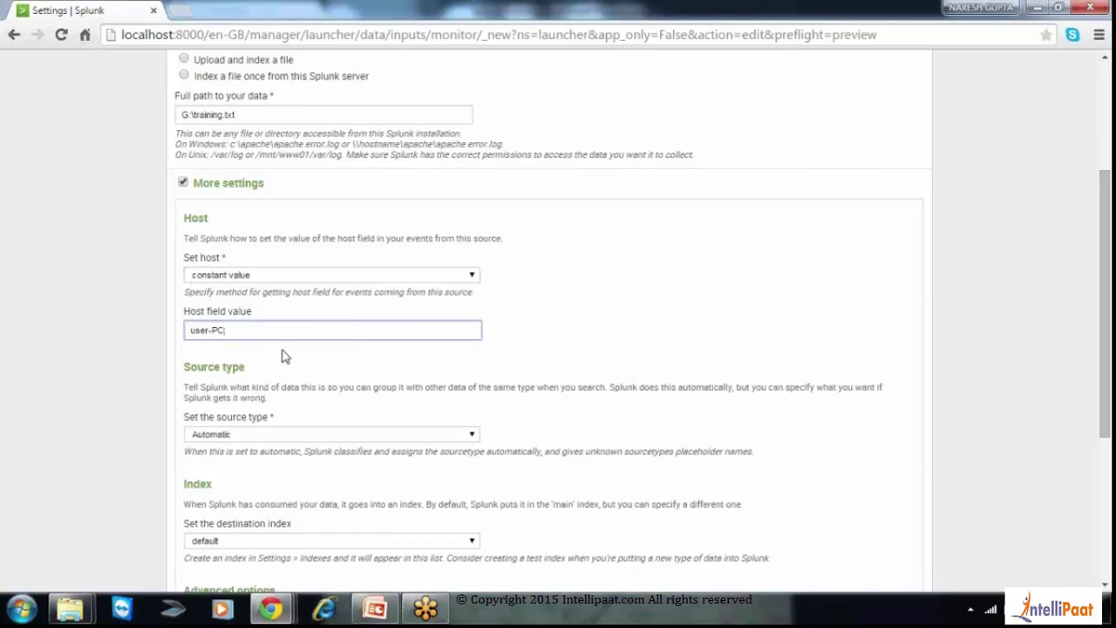
pyautogui.press('BackSpace')
pyautogui.press('BackSpace')
pyautogui.press('BackSpace')
pyautogui.press('BackSpace')
pyautogui.press('BackSpace')
pyautogui.press('BackSpace')
pyautogui.press('BackSpace')
pyautogui.write('localho')
pyautogui.press('BackSpace')
pyautogui.write('ost')
pyautogui.press('Tab')
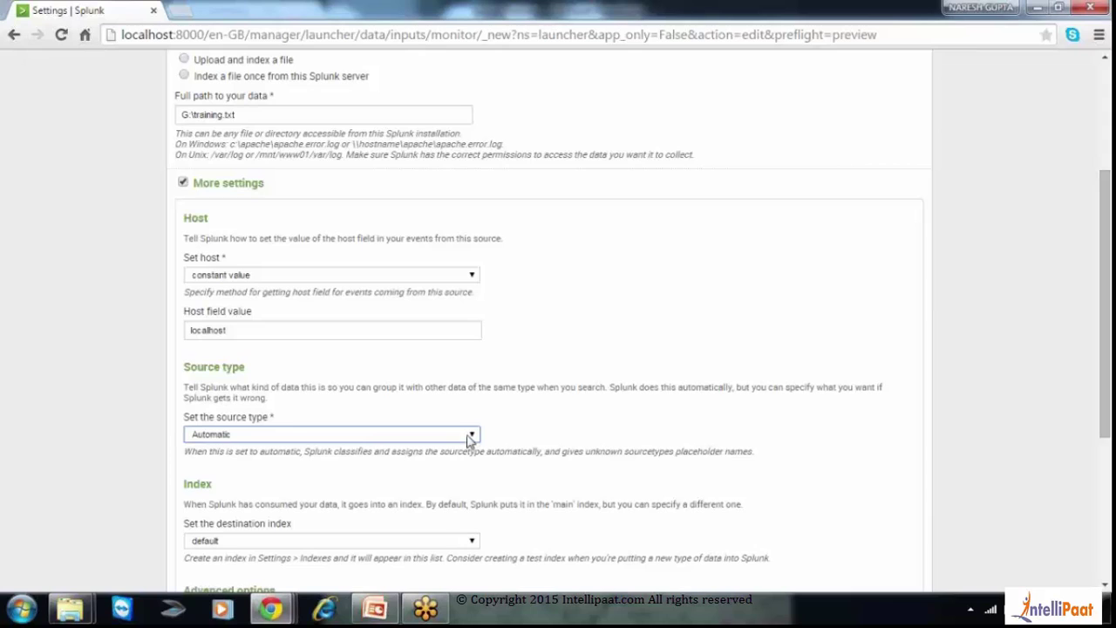
# Switch the source type to Manual and name it trainingtest
pyautogui.click(472, 436)
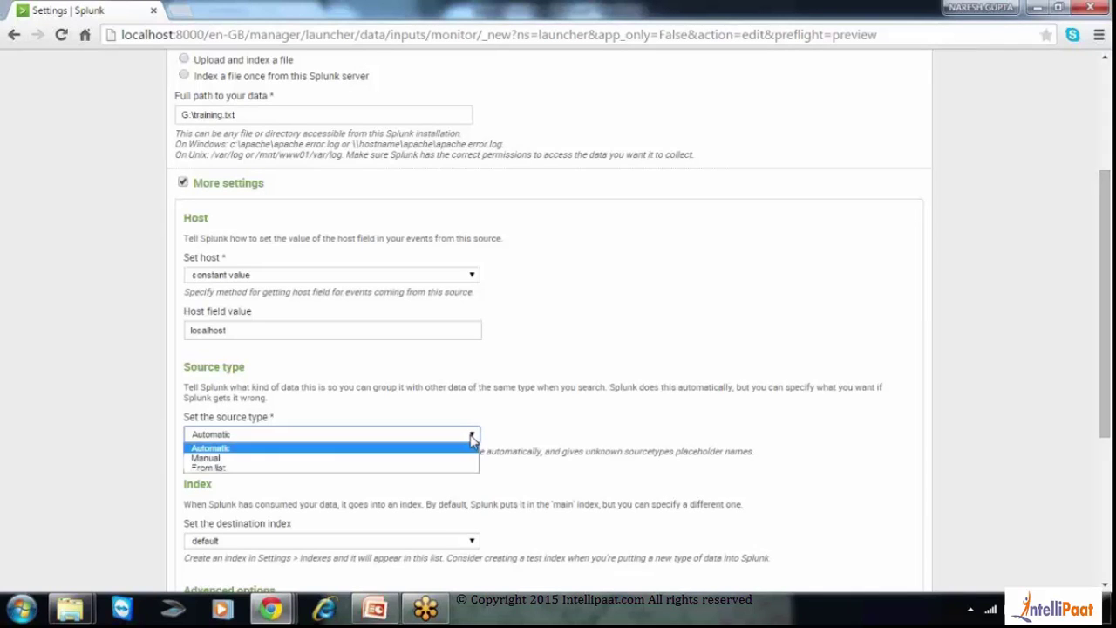
pyautogui.click(457, 458)
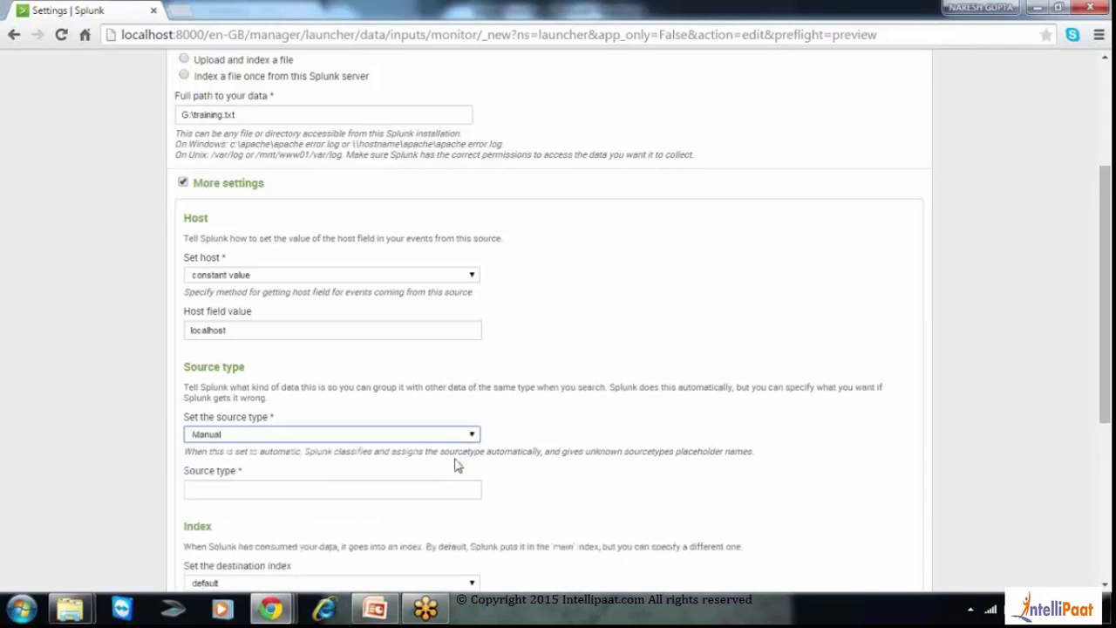
pyautogui.click(417, 494)
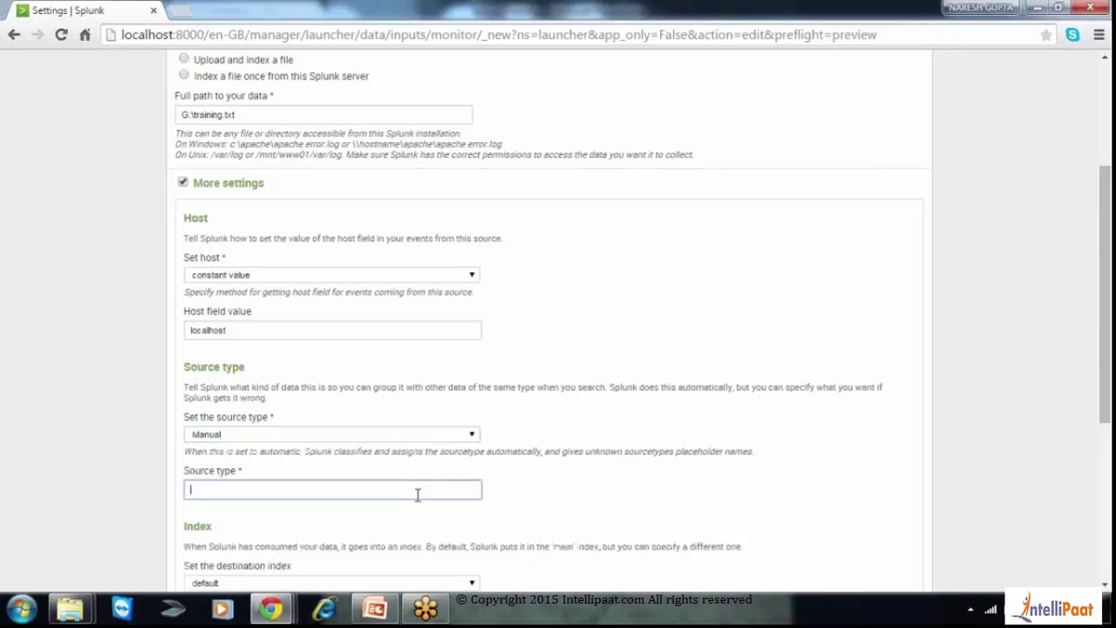
pyautogui.write('trainingtest')
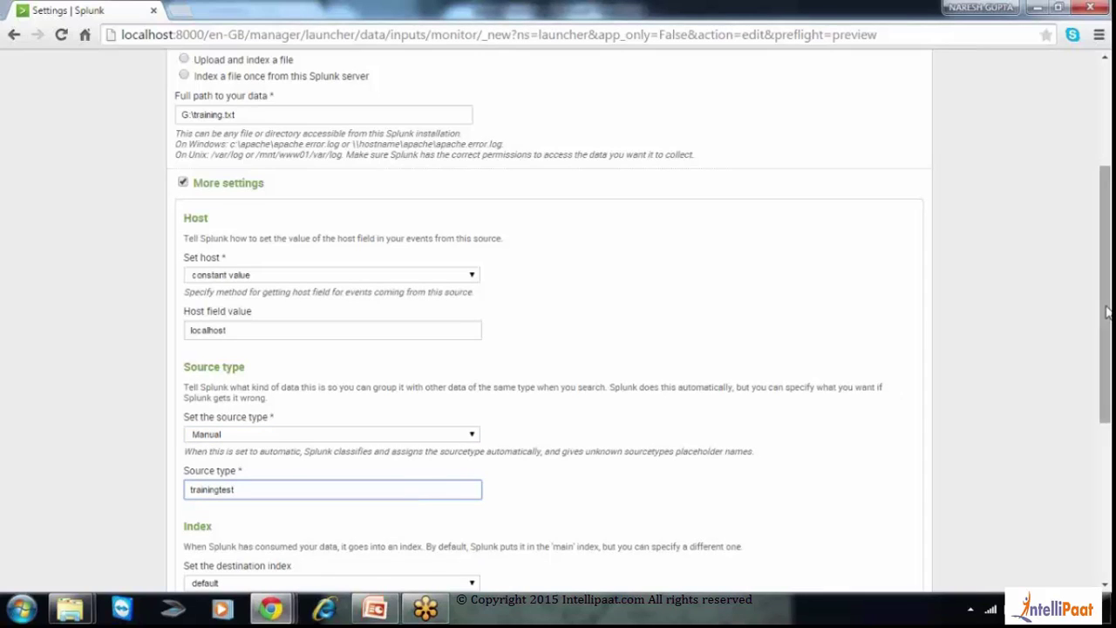
pyautogui.moveTo(1106, 314); pyautogui.dragTo(1105, 366)
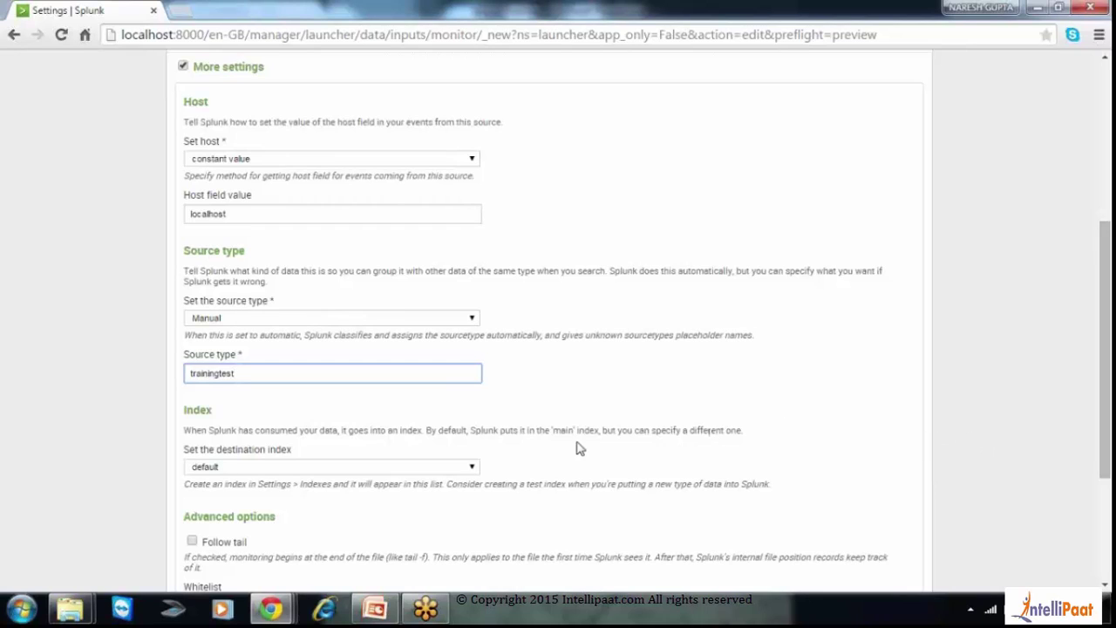
# Pick training_index as the destination index, then scroll down to the Save button
pyautogui.click(474, 468)
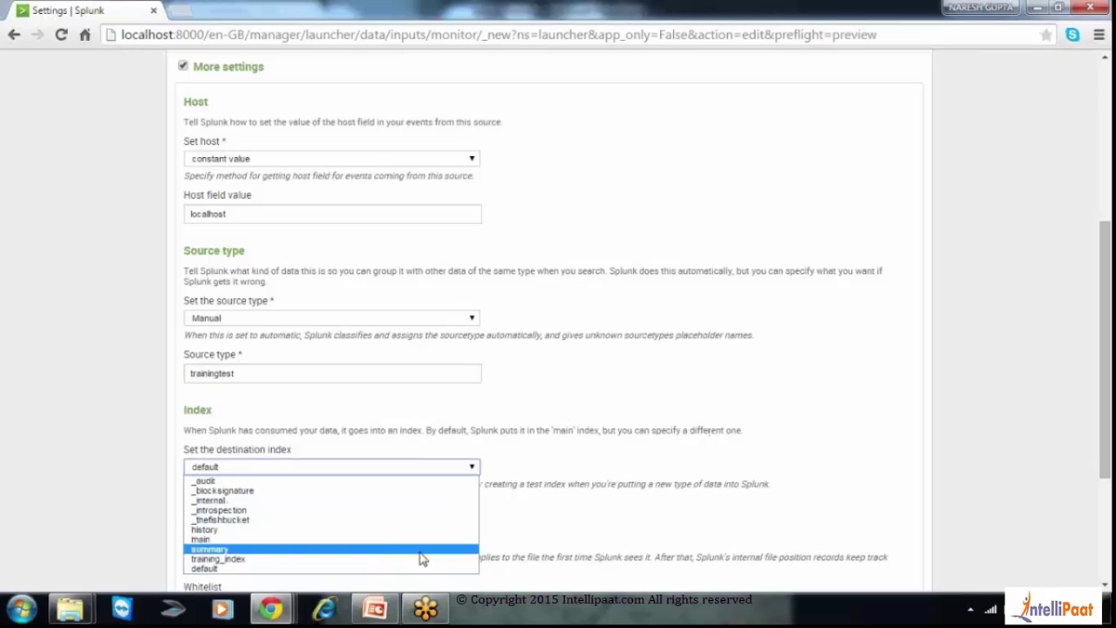
pyautogui.click(421, 557)
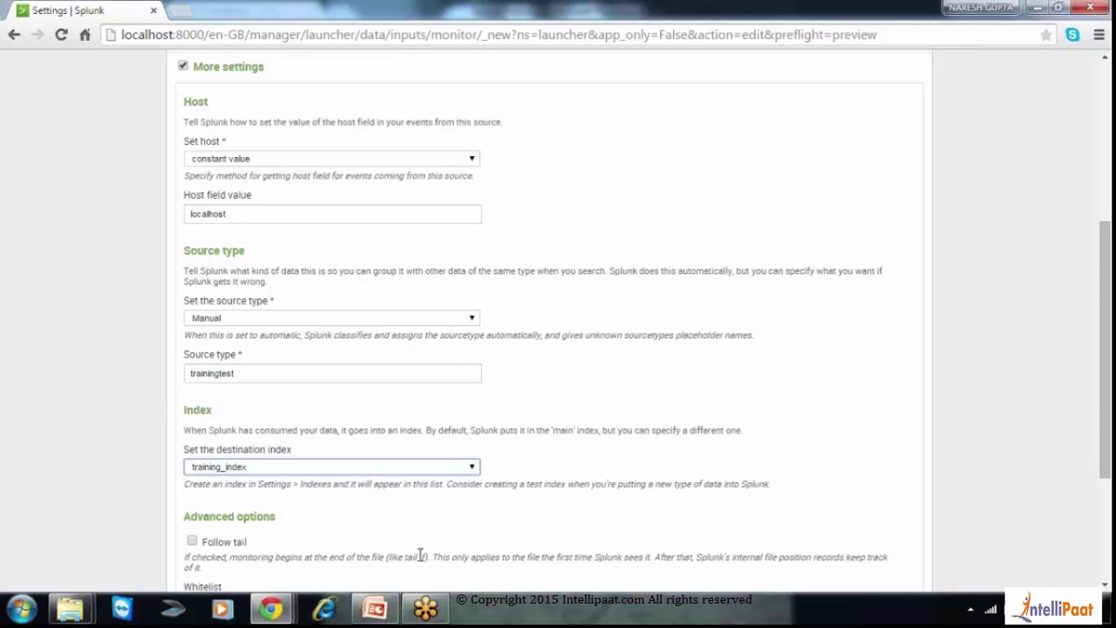
pyautogui.click(471, 467)
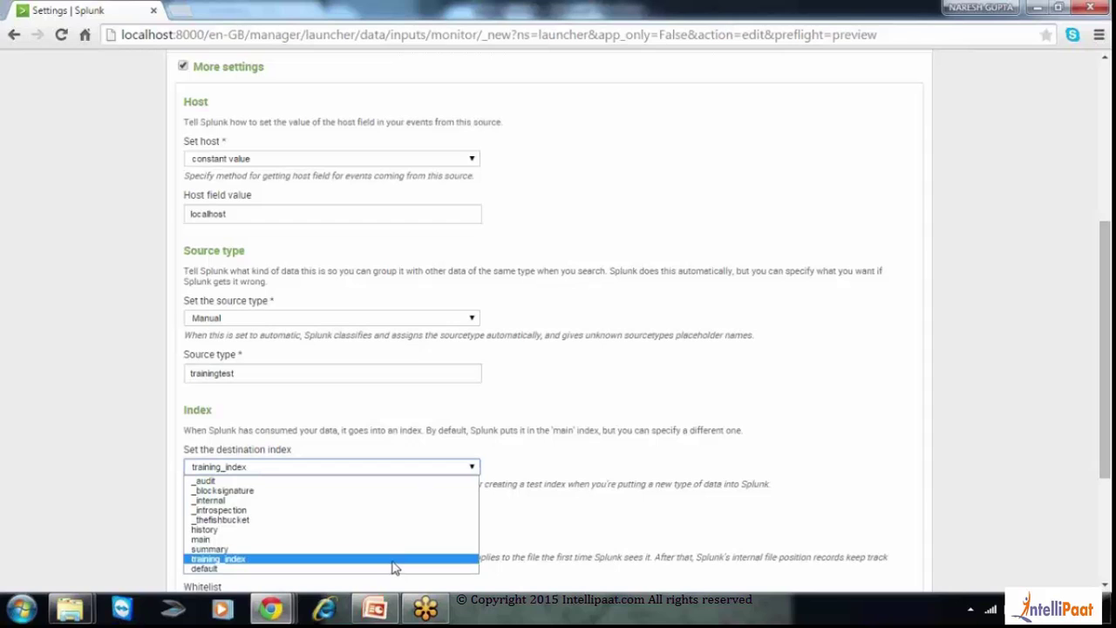
pyautogui.click(393, 559)
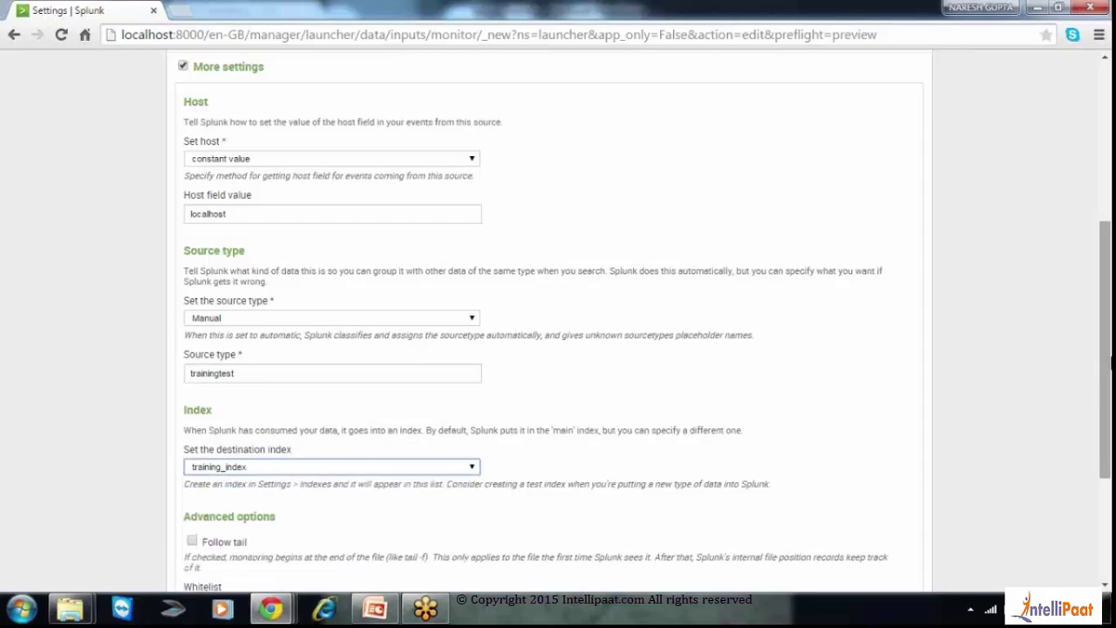
pyautogui.moveTo(1109, 366); pyautogui.dragTo(1109, 451)
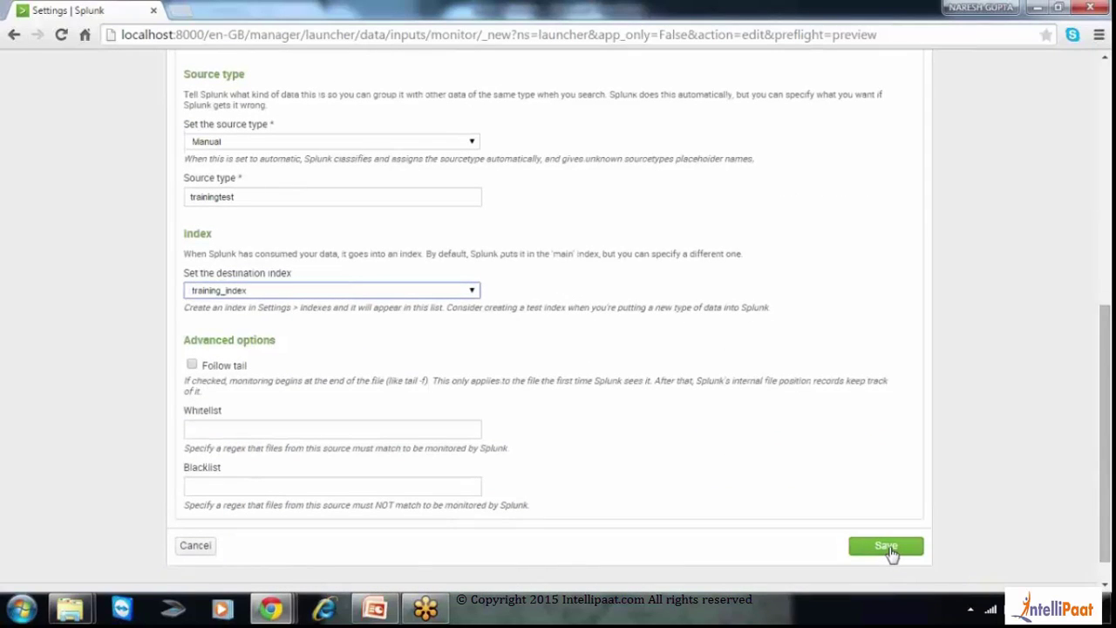
# Save the G:\training.txt monitored file input
pyautogui.click(889, 550)
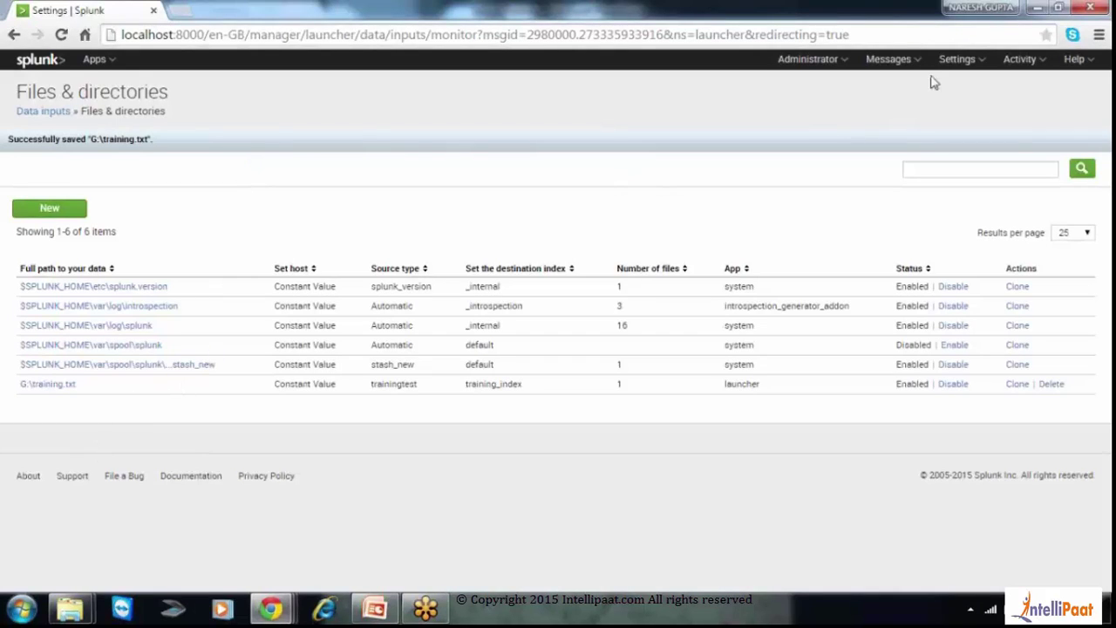
# Go to Settings > Indexes and check that training_index holds one event from 16 May 2015 16:04:38
pyautogui.click(980, 60)
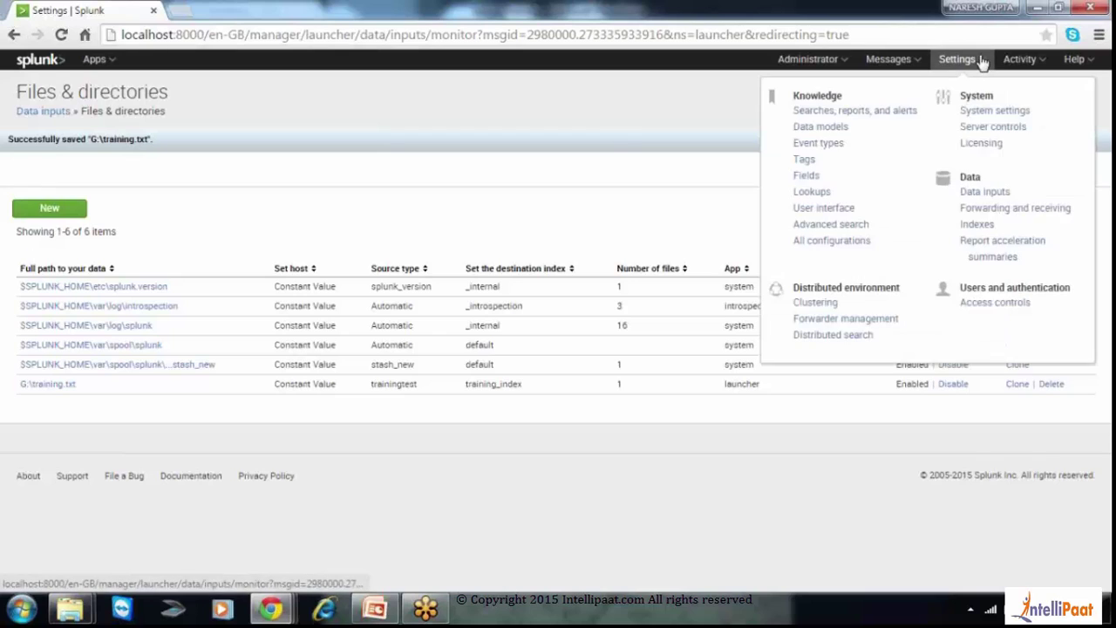
pyautogui.click(969, 226)
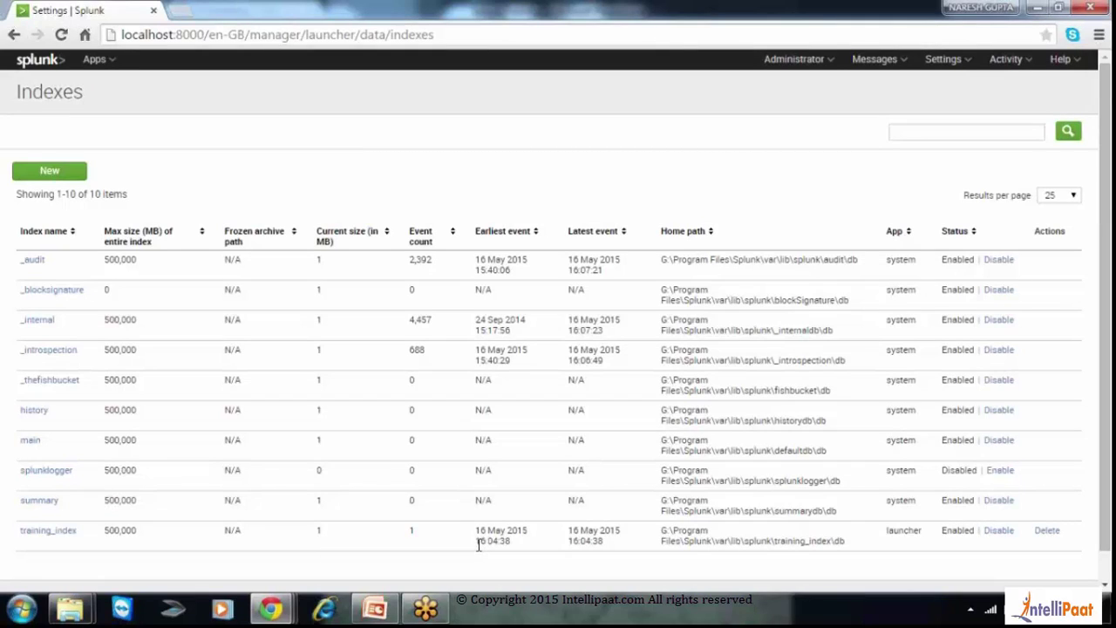
pyautogui.tripleClick(591, 535)
pyautogui.click(546, 563)
pyautogui.click(390, 610)
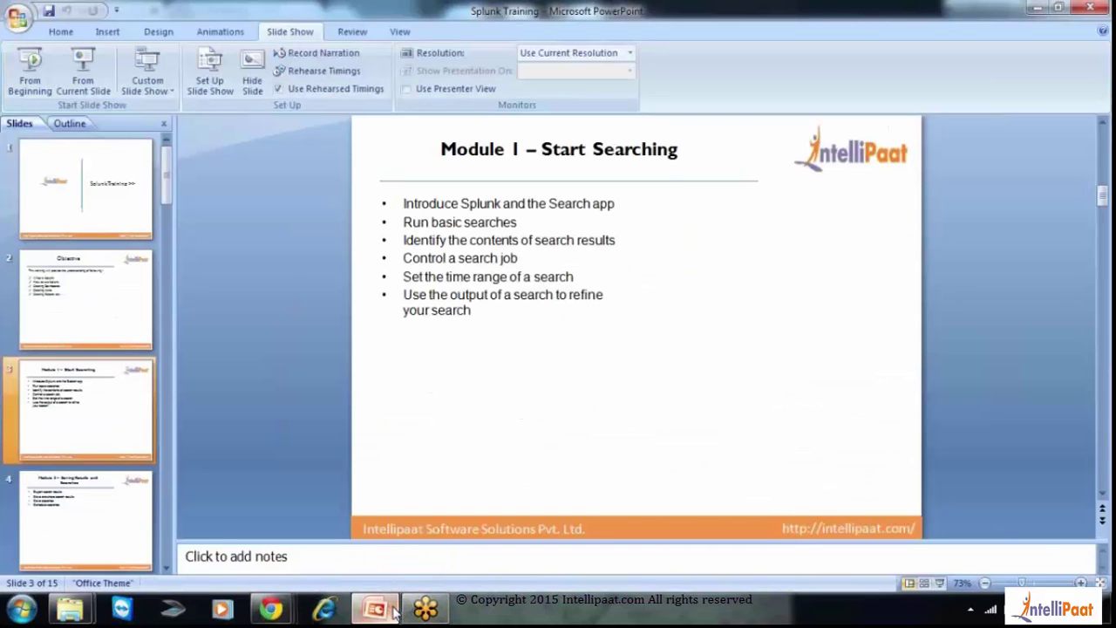
pyautogui.click(392, 611)
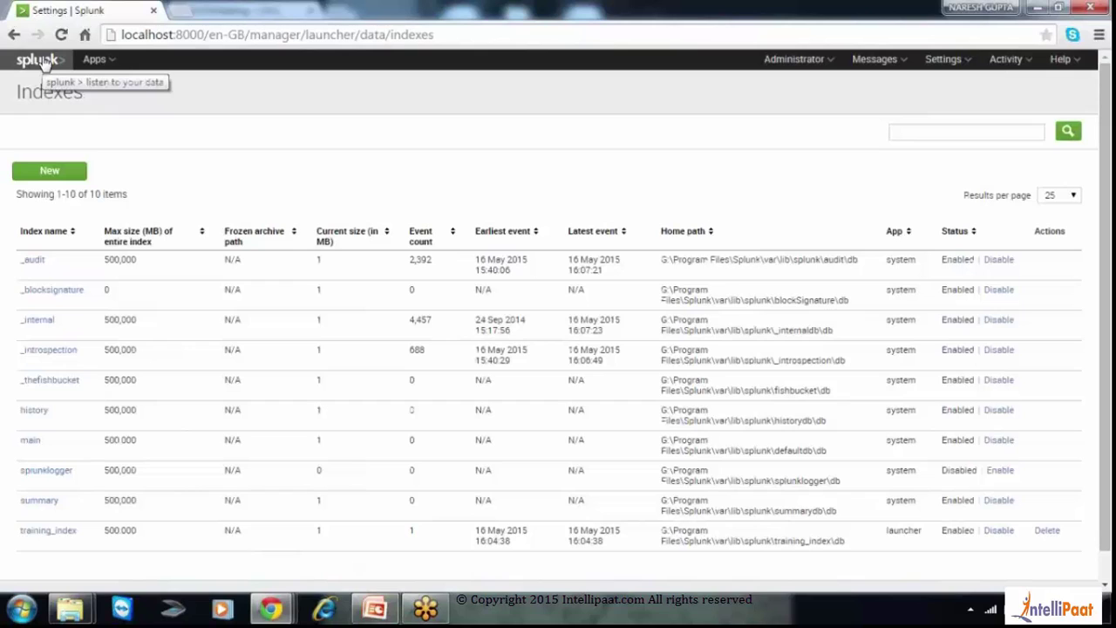
# Return to the Splunk Home page using the splunk logo
pyautogui.click(40, 62)
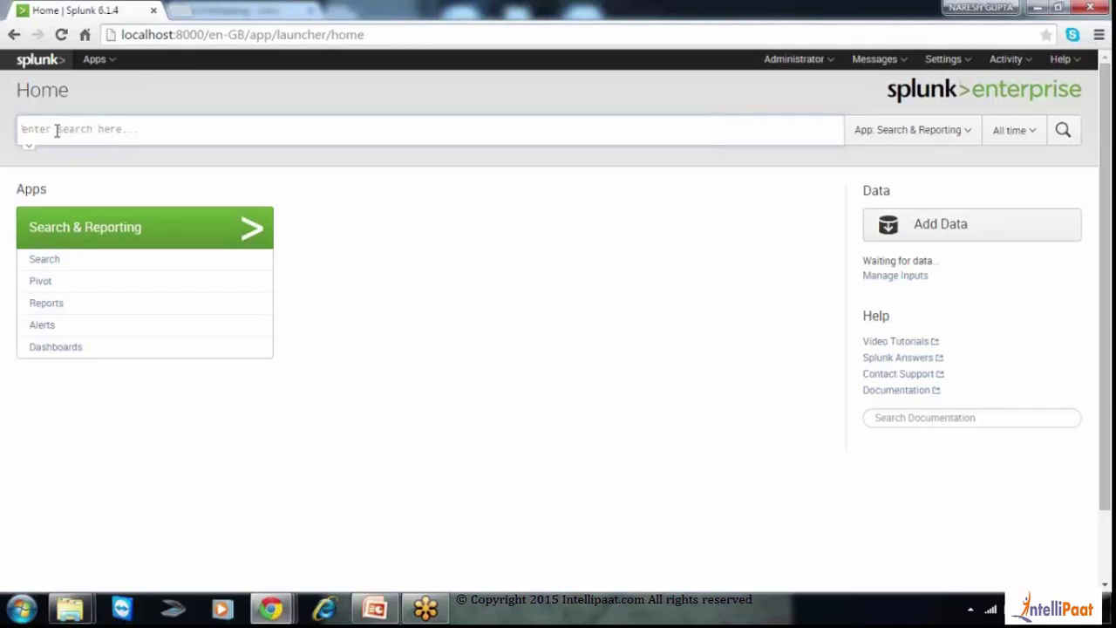
# Enter the query index=training_index in the Home search box, correcting the missing g
pyautogui.write('inde')
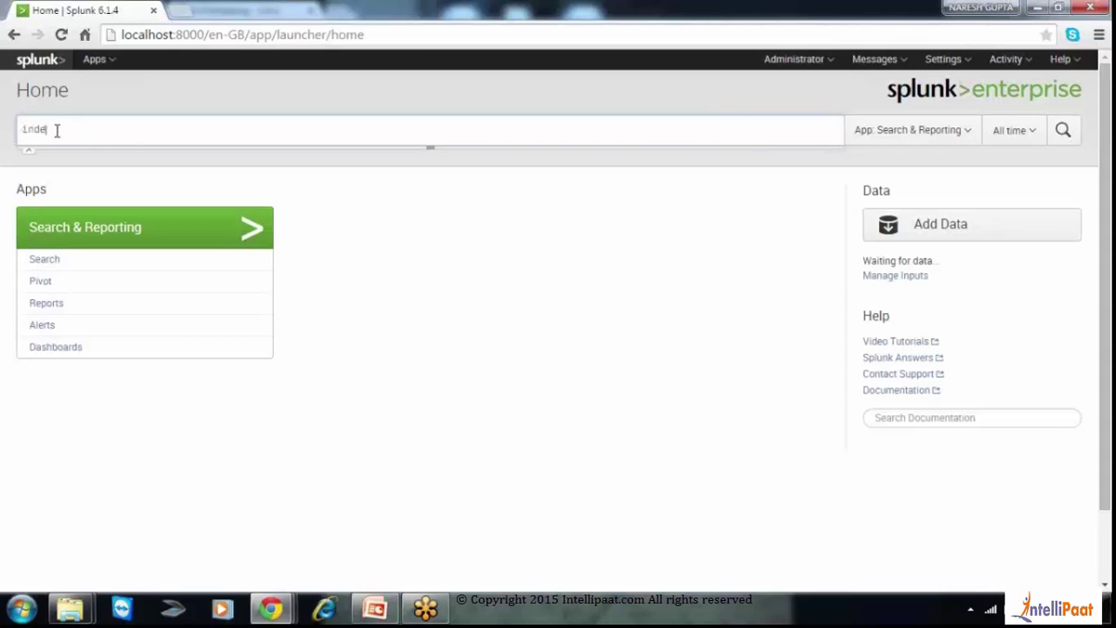
pyautogui.write('x=')
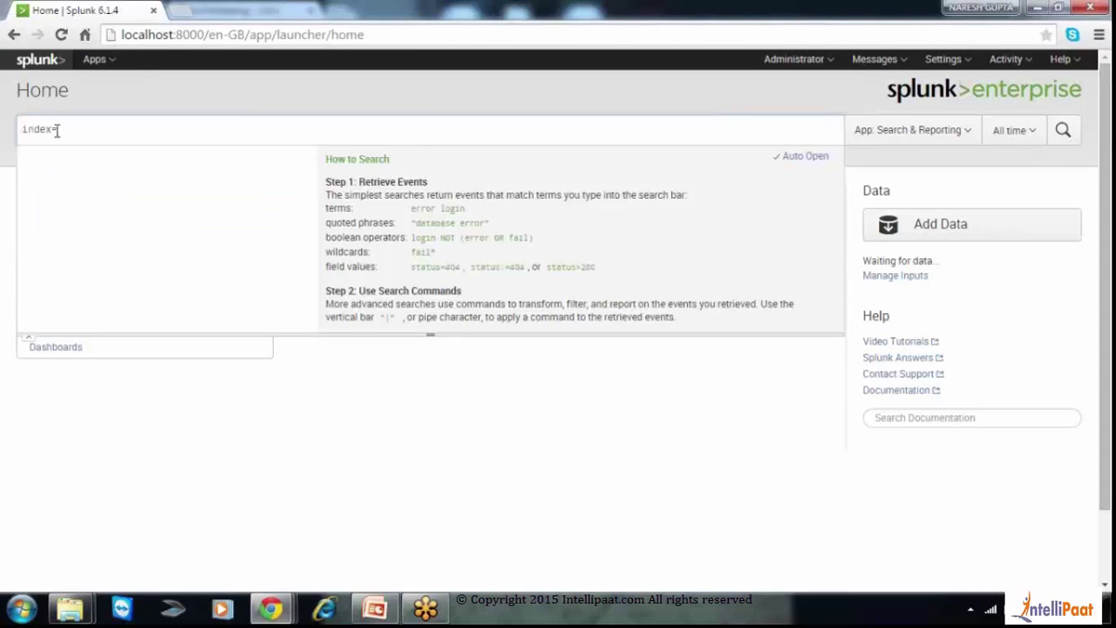
pyautogui.write('"trainin')
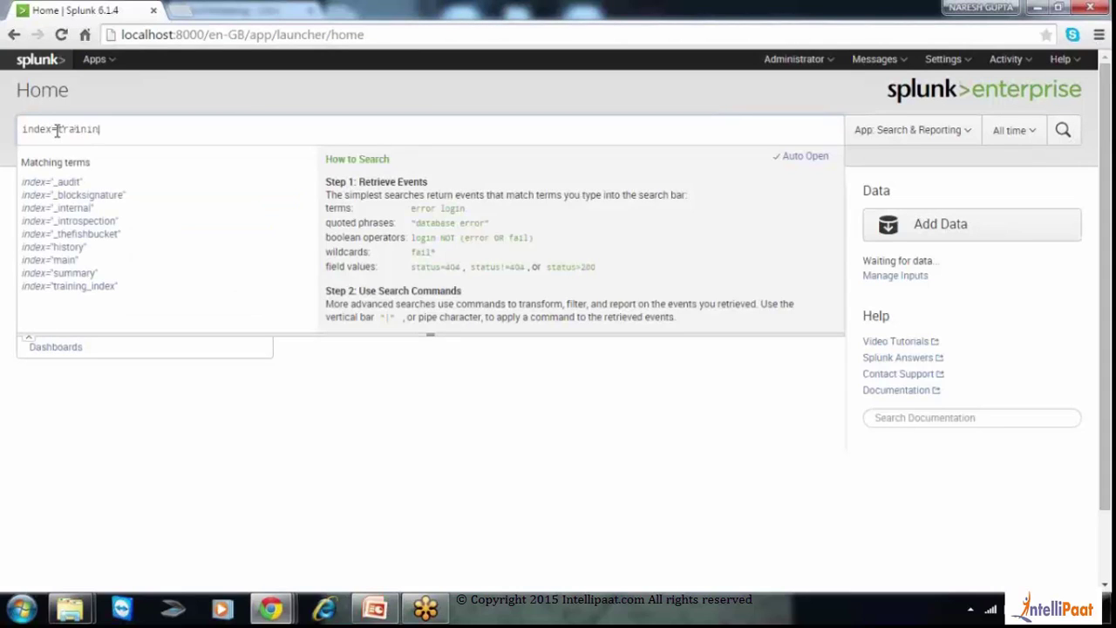
pyautogui.write('_index')
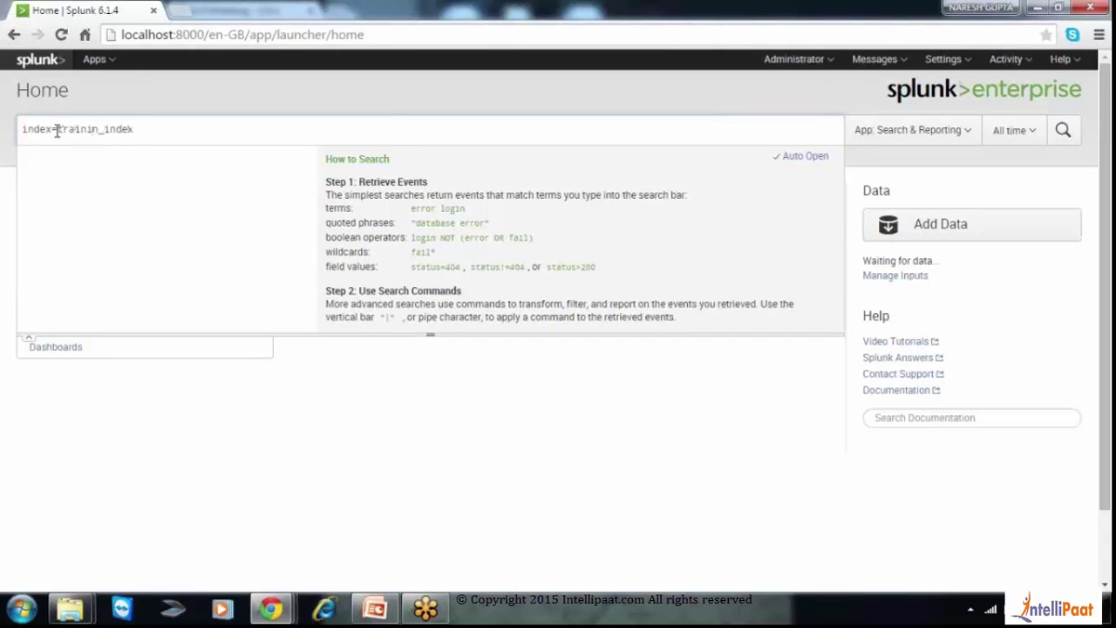
pyautogui.press('Left')
pyautogui.press('Left')
pyautogui.press('Left')
pyautogui.press('Left')
pyautogui.press('Left')
pyautogui.press('Left')
pyautogui.write('g')
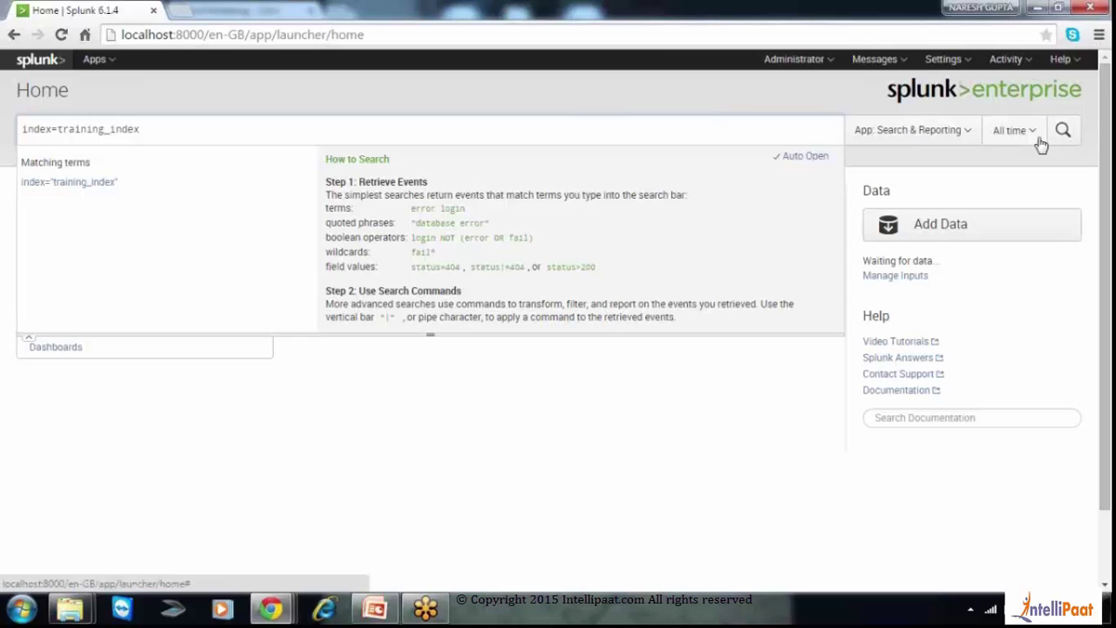
# Run the index=training_index search and inspect the event's host, source and sourcetype values
pyautogui.click(1061, 132)
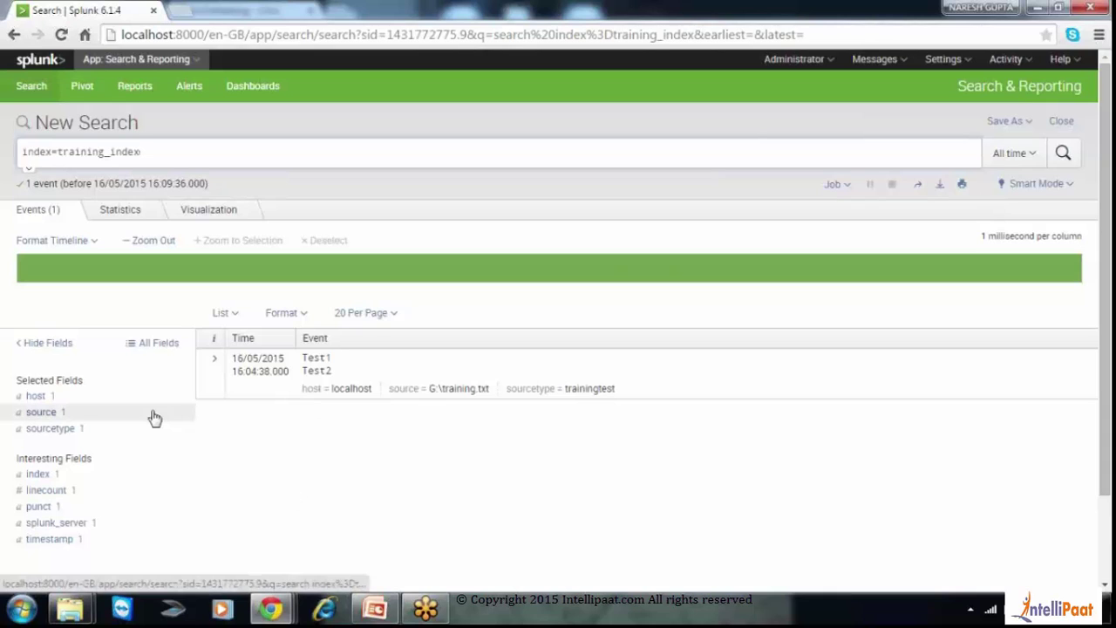
pyautogui.click(98, 408)
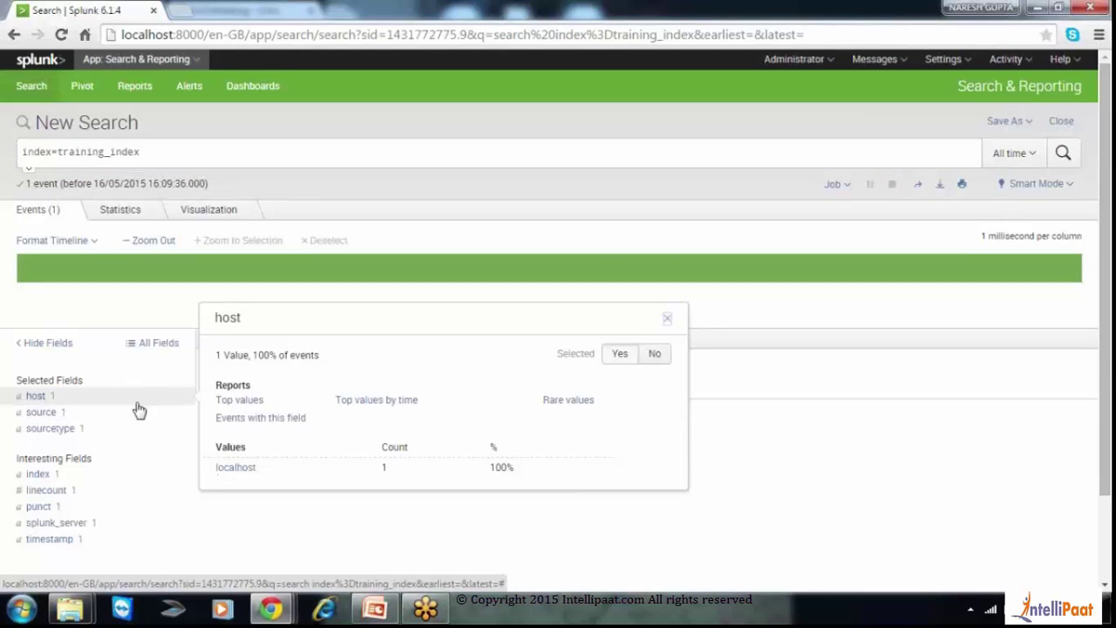
pyautogui.click(138, 419)
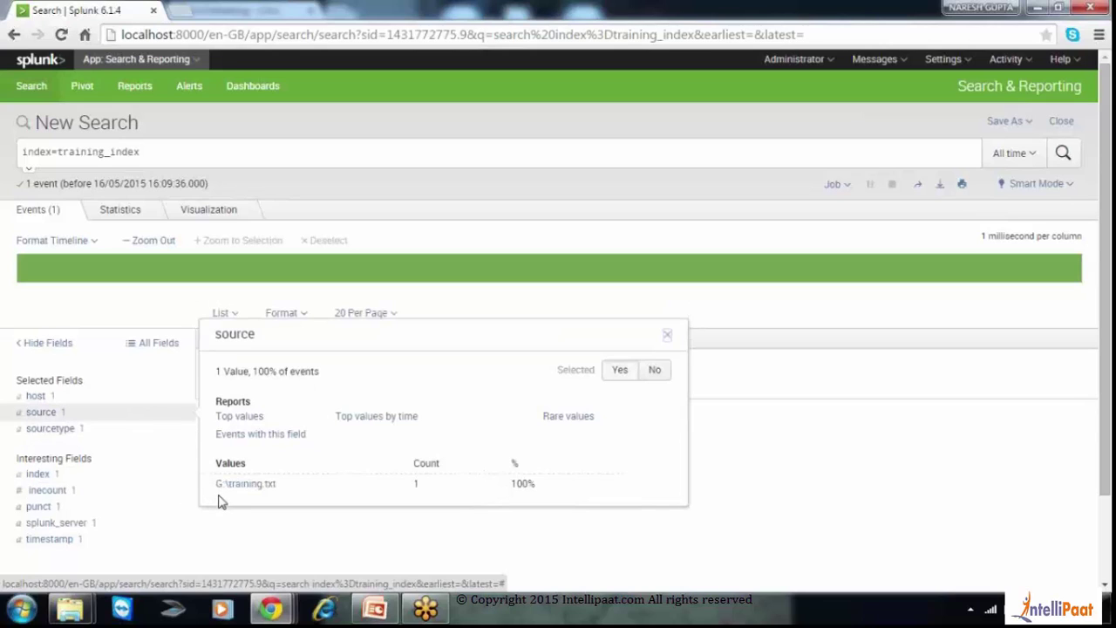
pyautogui.click(70, 434)
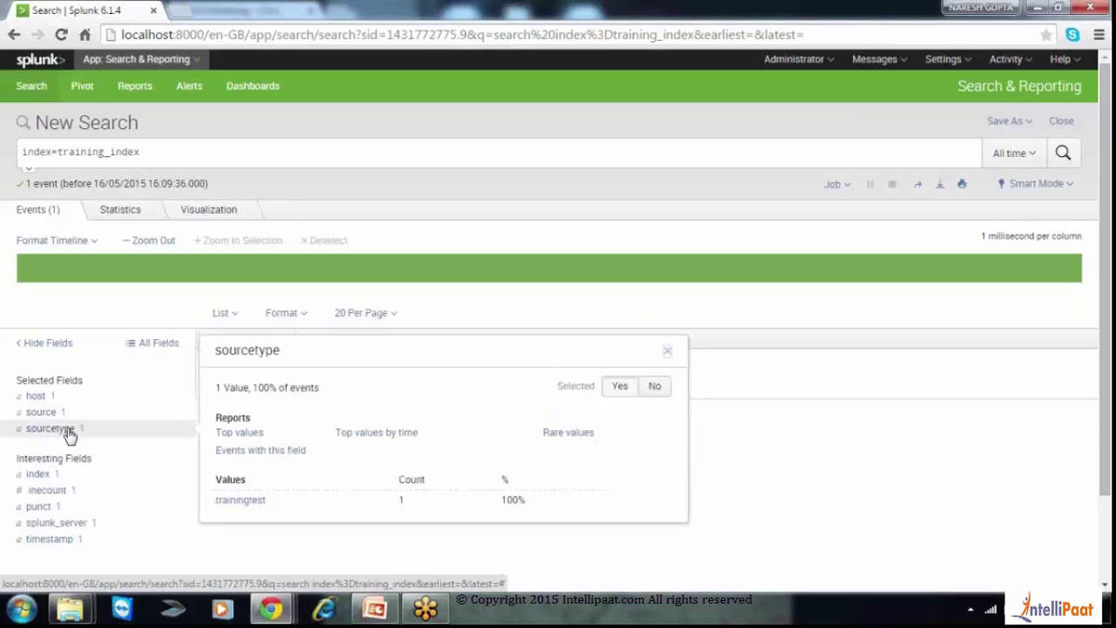
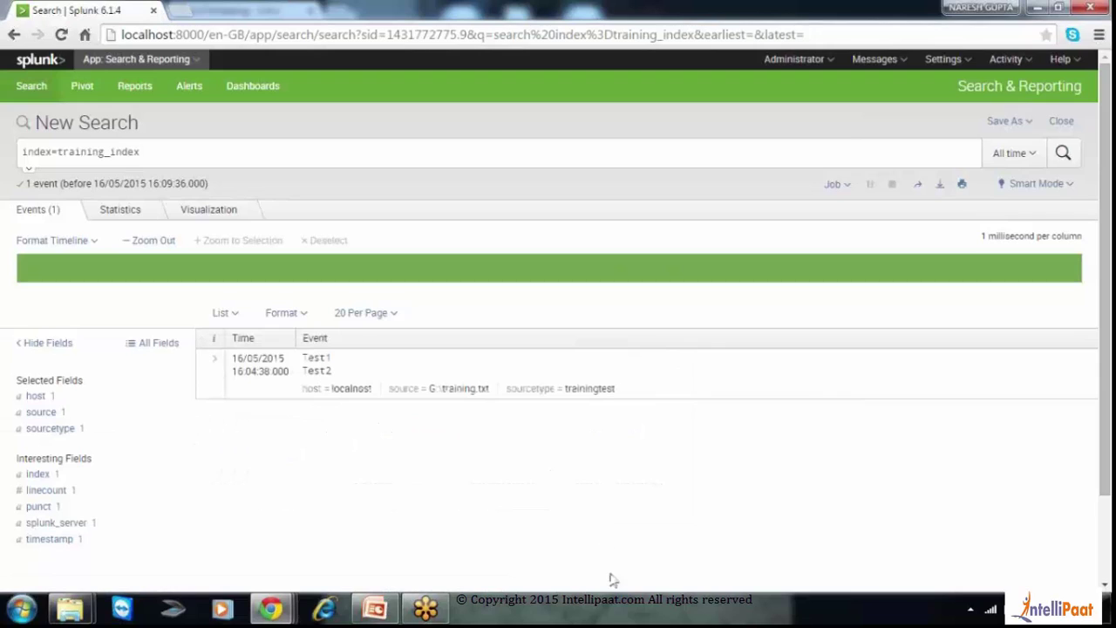
# Review the single training_index event containing Test1 and Test2 on the Events tab
pyautogui.moveTo(416, 617)
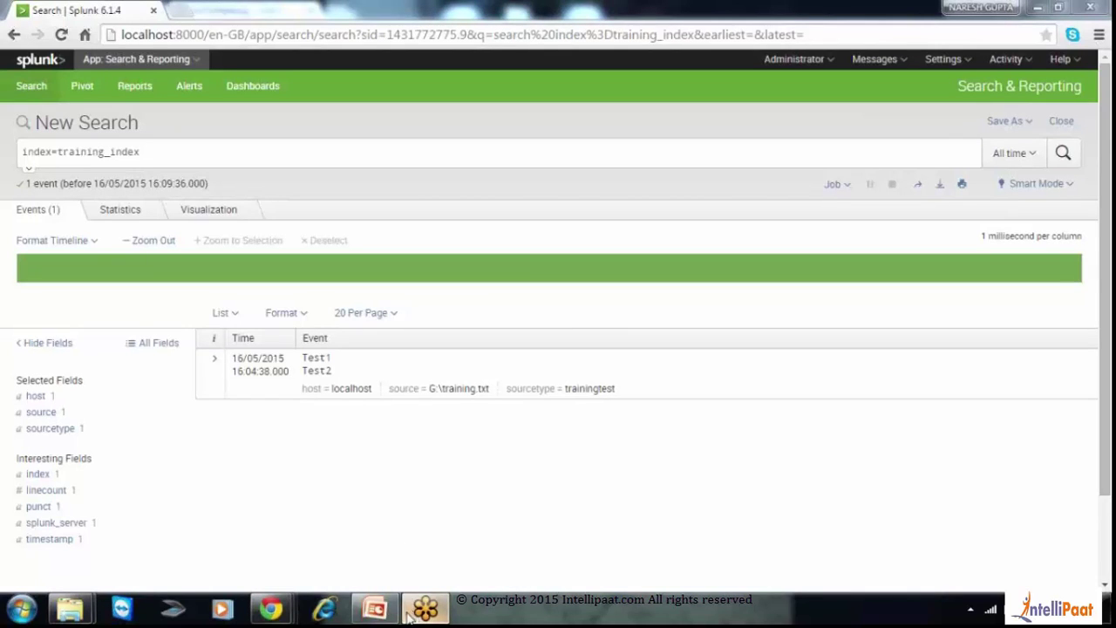
pyautogui.click(390, 614)
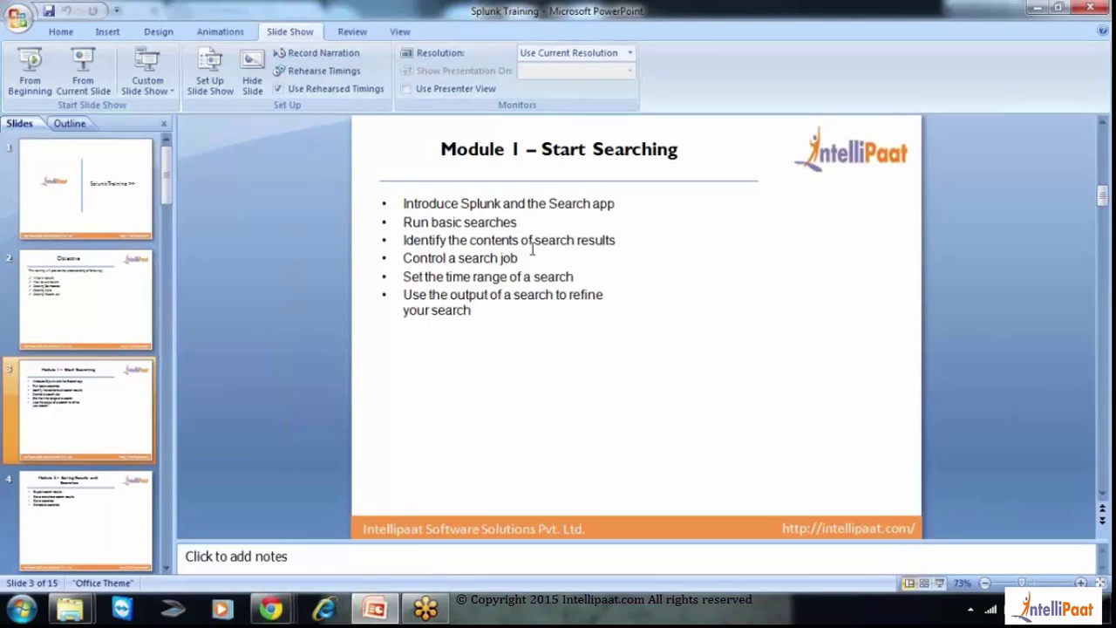
pyautogui.moveTo(292, 615)
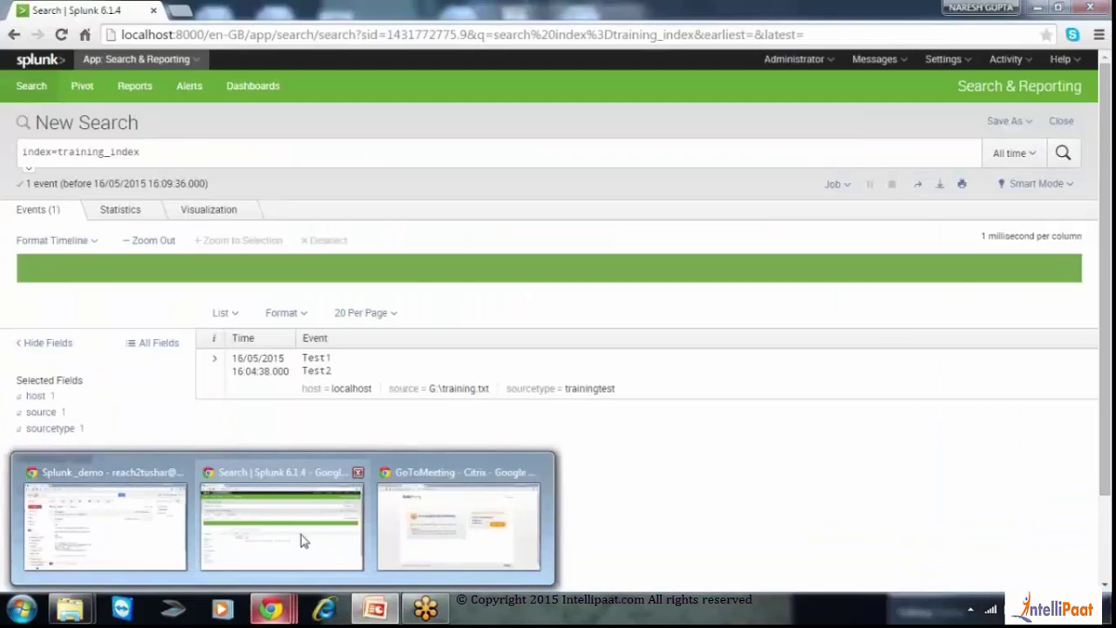
pyautogui.click(301, 534)
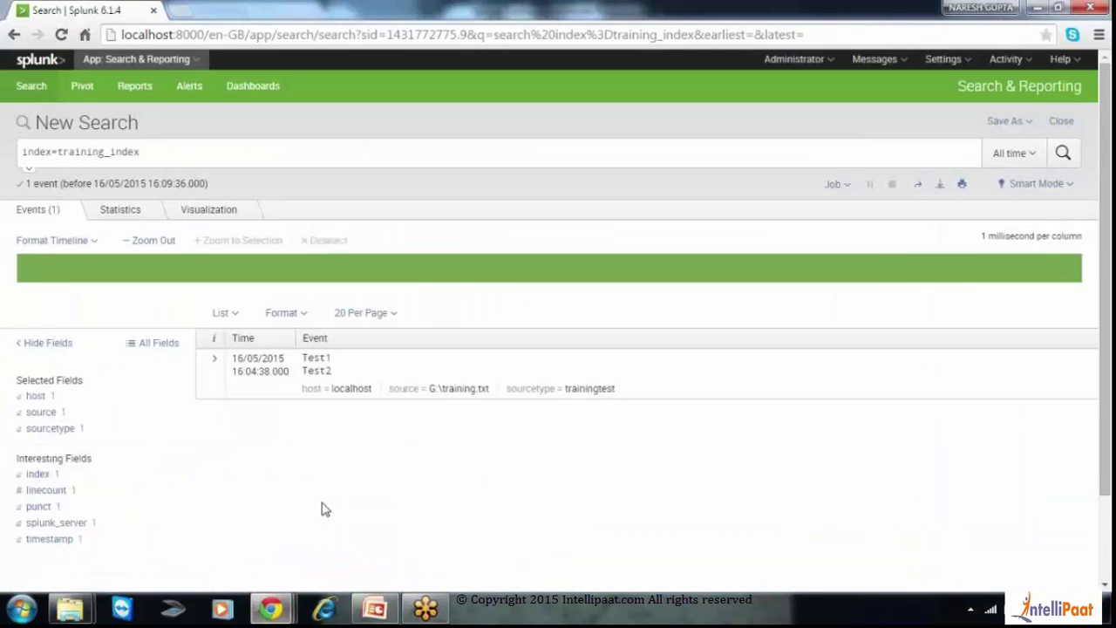
# Add Test2 from the event to the search as a filter
pyautogui.click(326, 373)
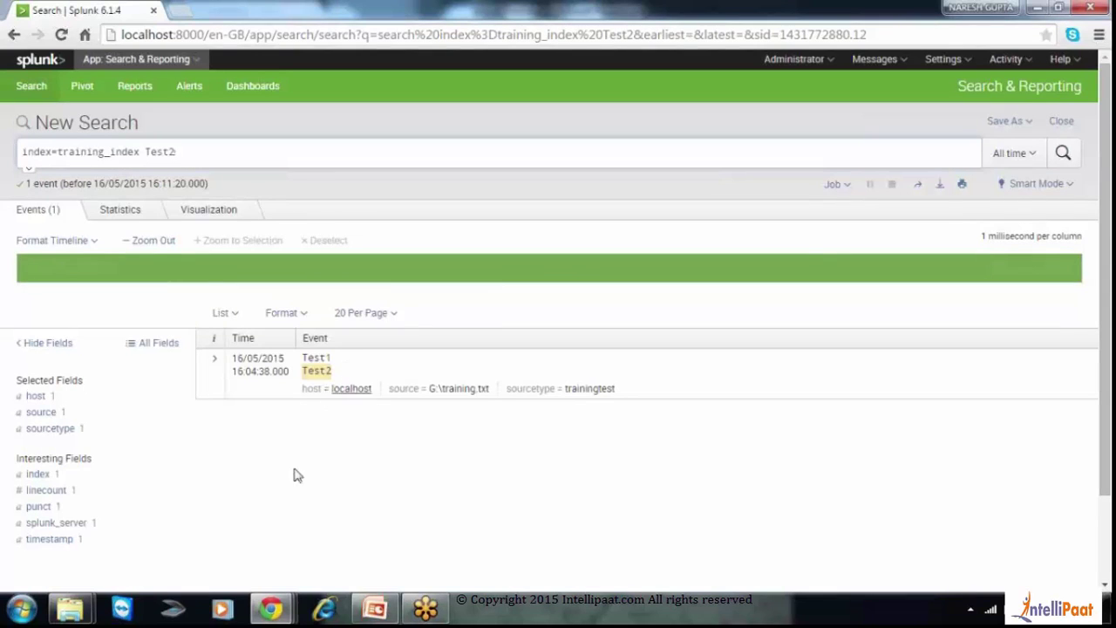
# Open training.txt from drive G: in WordPad, then close it and the folder
pyautogui.moveTo(61, 616)
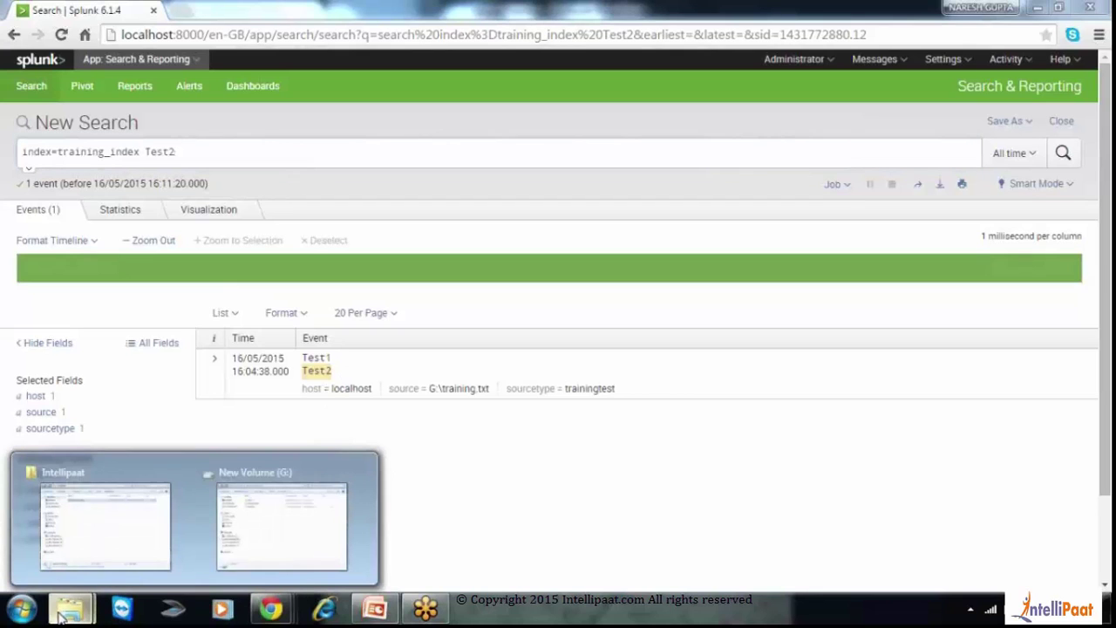
pyautogui.click(256, 532)
pyautogui.doubleClick(467, 217)
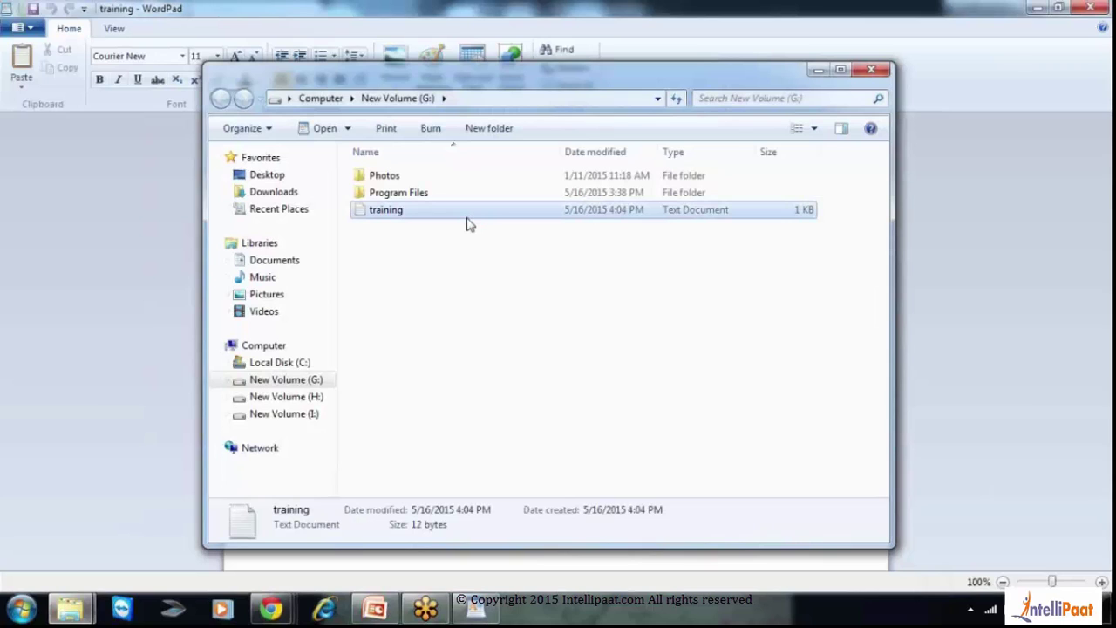
pyautogui.click(877, 74)
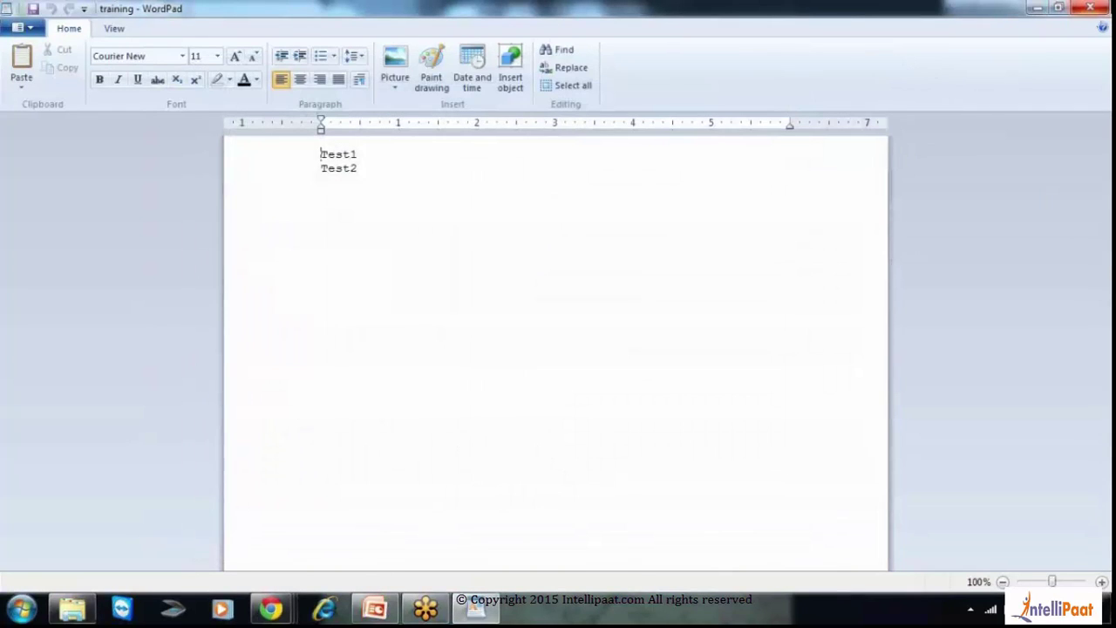
pyautogui.click(1092, 9)
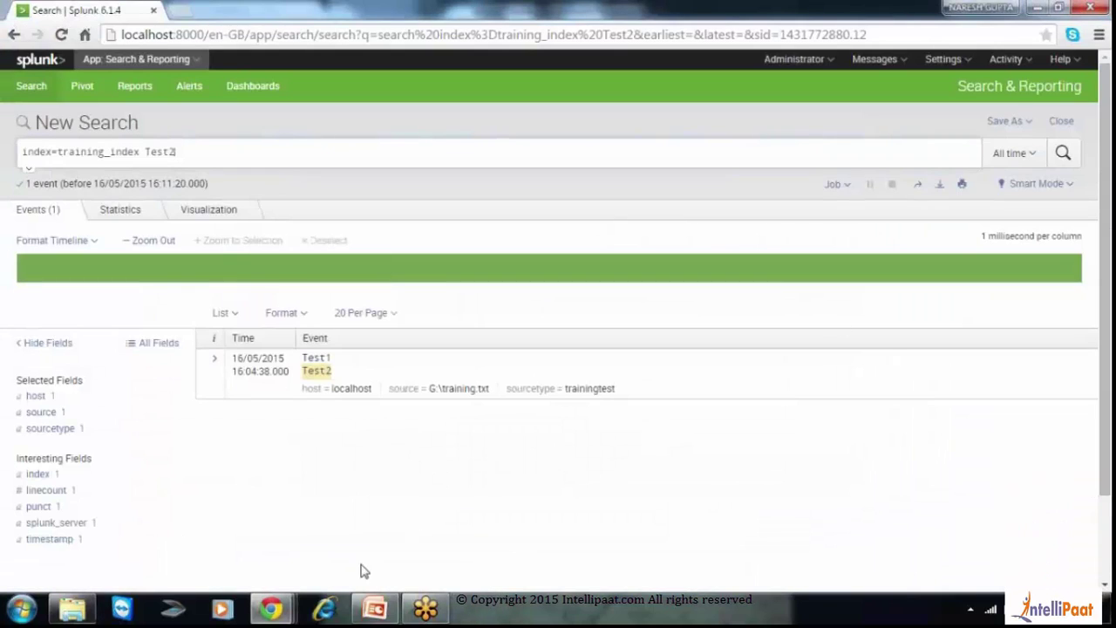
# Browse to G:\ and open training.txt for editing in Notepad
pyautogui.click(83, 616)
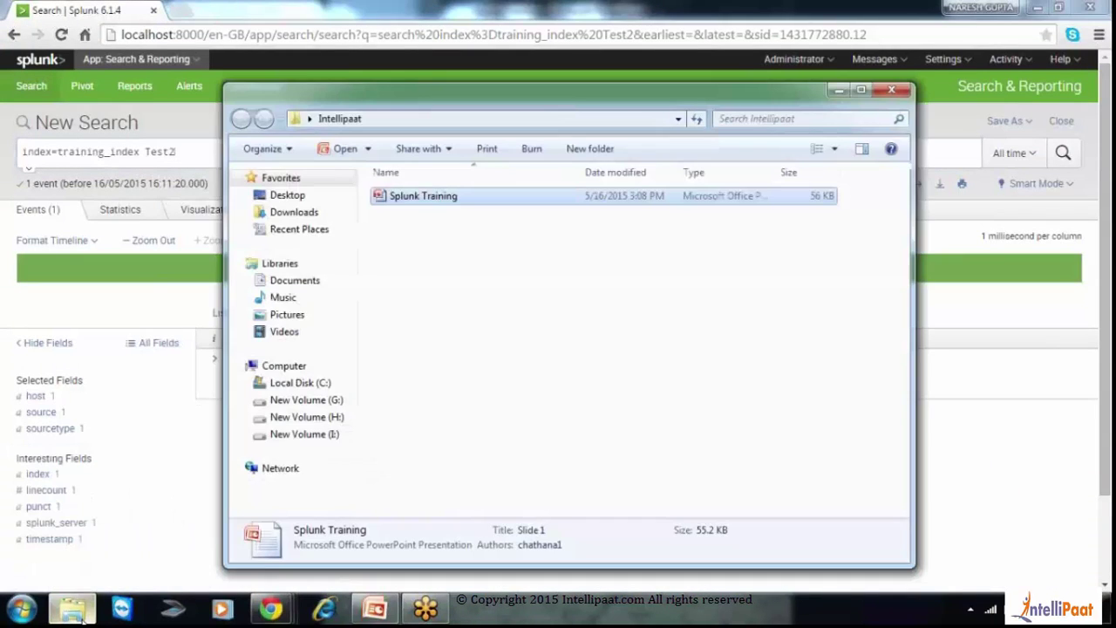
pyautogui.click(494, 119)
pyautogui.write('g:\\')
pyautogui.press('Return')
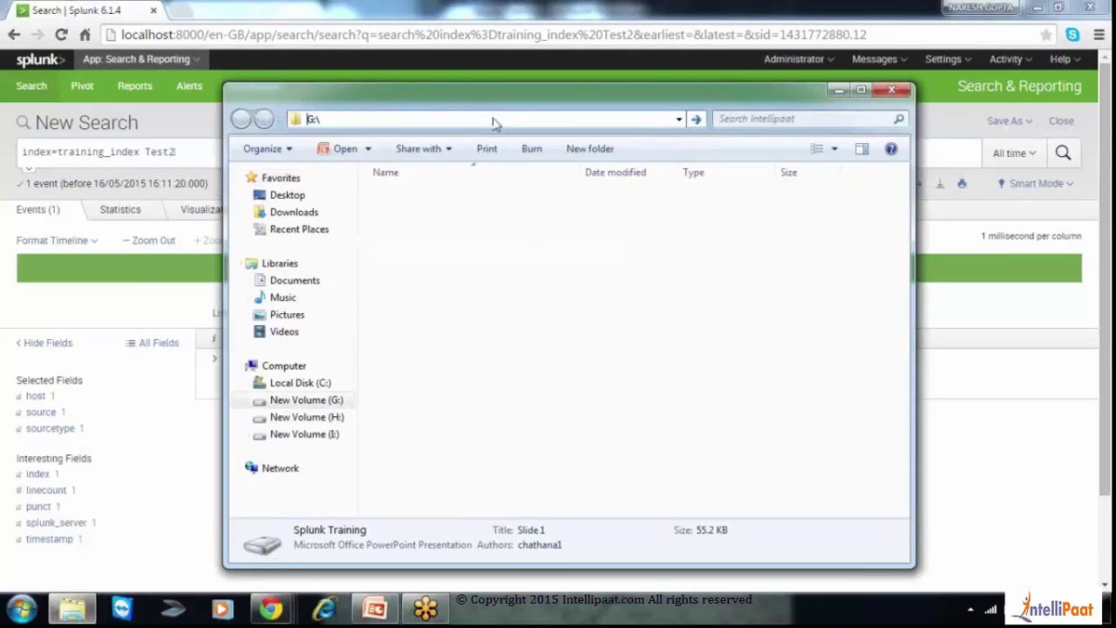
pyautogui.click(403, 230)
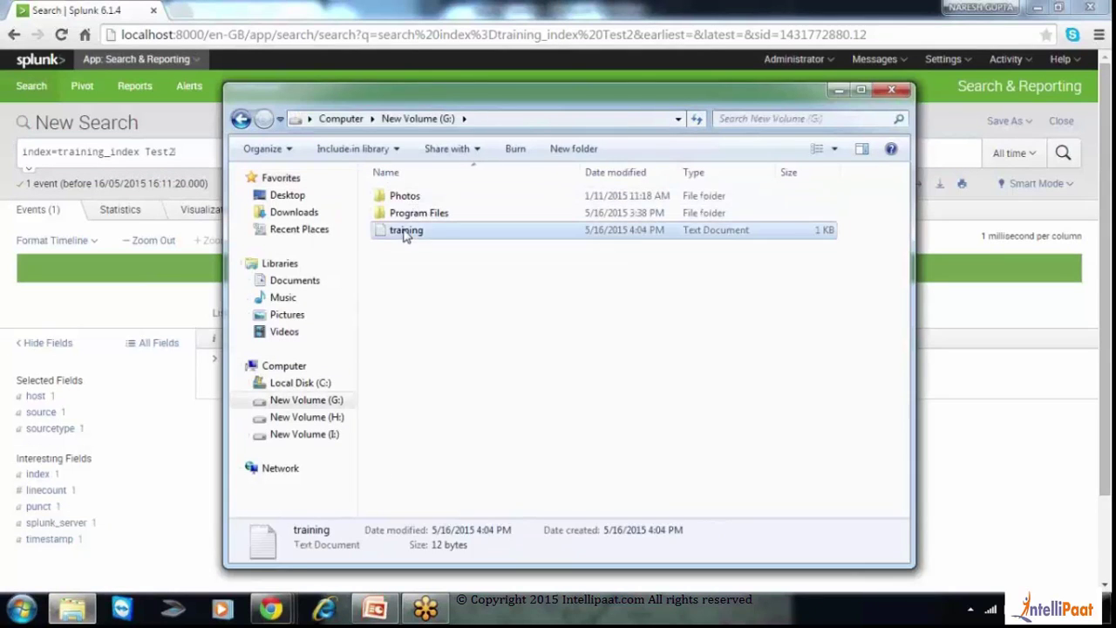
pyautogui.rightClick(406, 232)
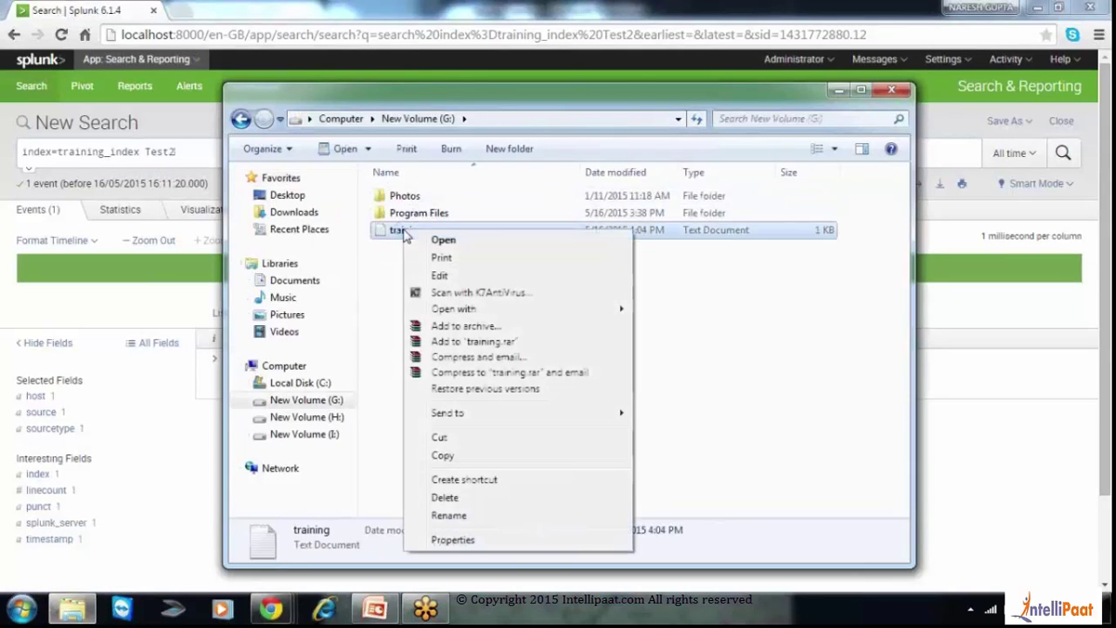
pyautogui.click(425, 275)
# Add TEST3 and TEST4 as new lines below Test2
pyautogui.click(364, 181)
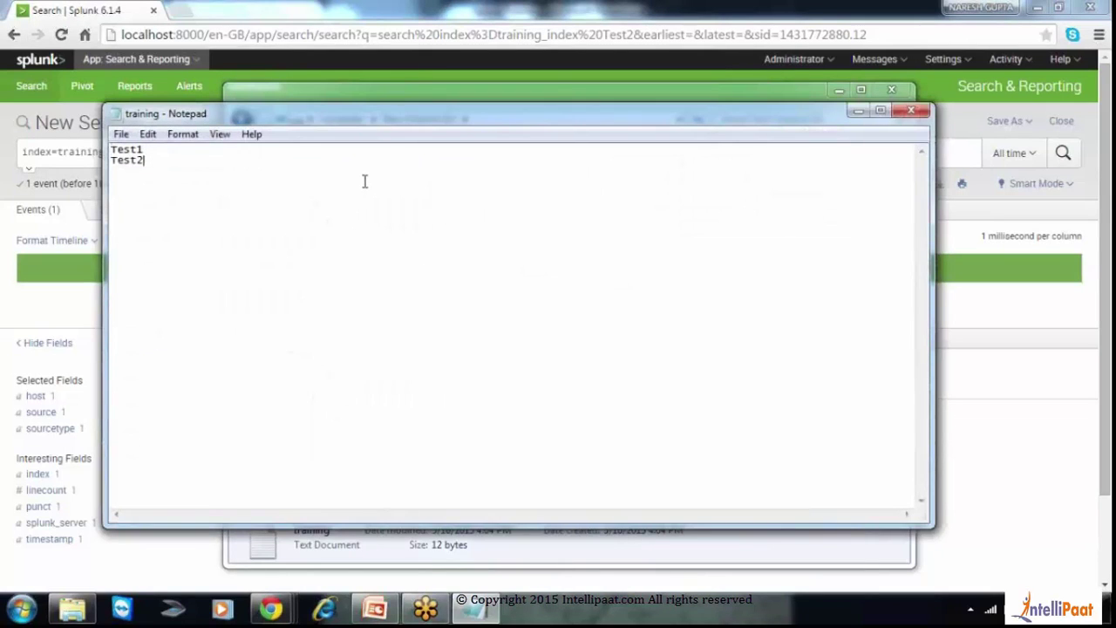
pyautogui.press('Return')
pyautogui.press('Return')
pyautogui.write('TEST3')
pyautogui.press('Return')
pyautogui.write('EST')
pyautogui.press('BackSpace')
pyautogui.press('BackSpace')
pyautogui.press('BackSpace')
pyautogui.write('TEST4')
# Save training.txt and close Notepad and the file browser
pyautogui.click(124, 136)
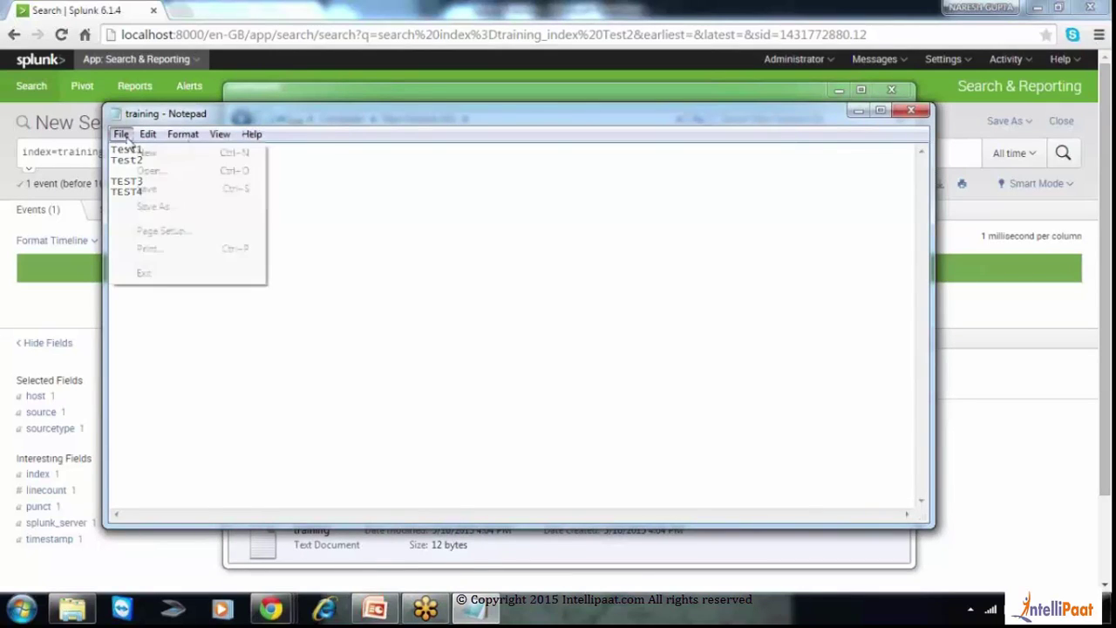
pyautogui.click(138, 190)
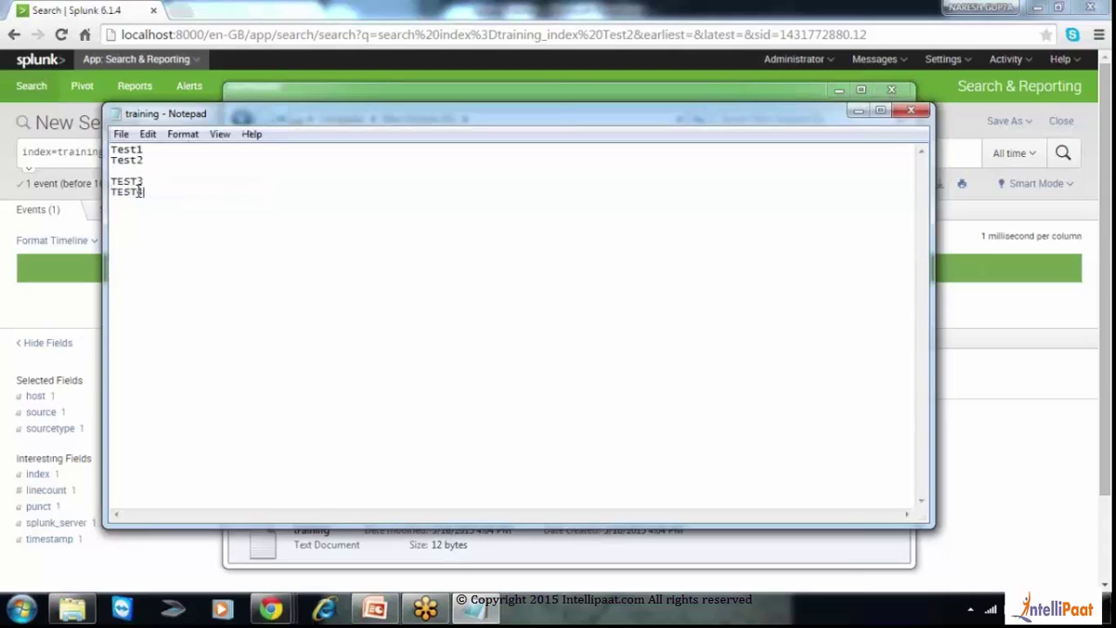
pyautogui.click(911, 118)
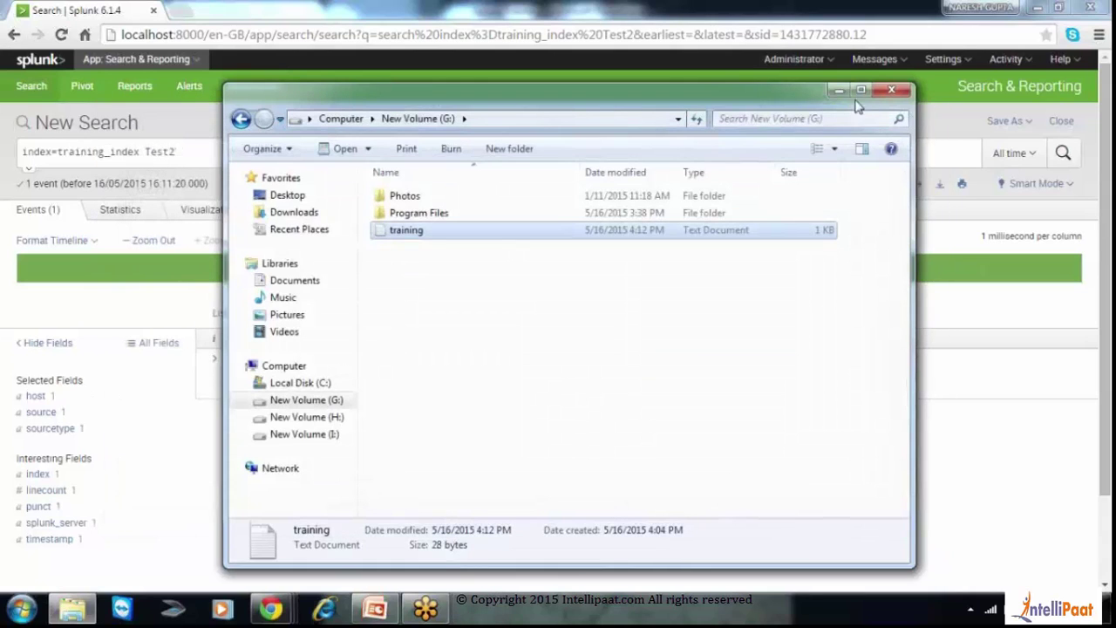
pyautogui.click(839, 89)
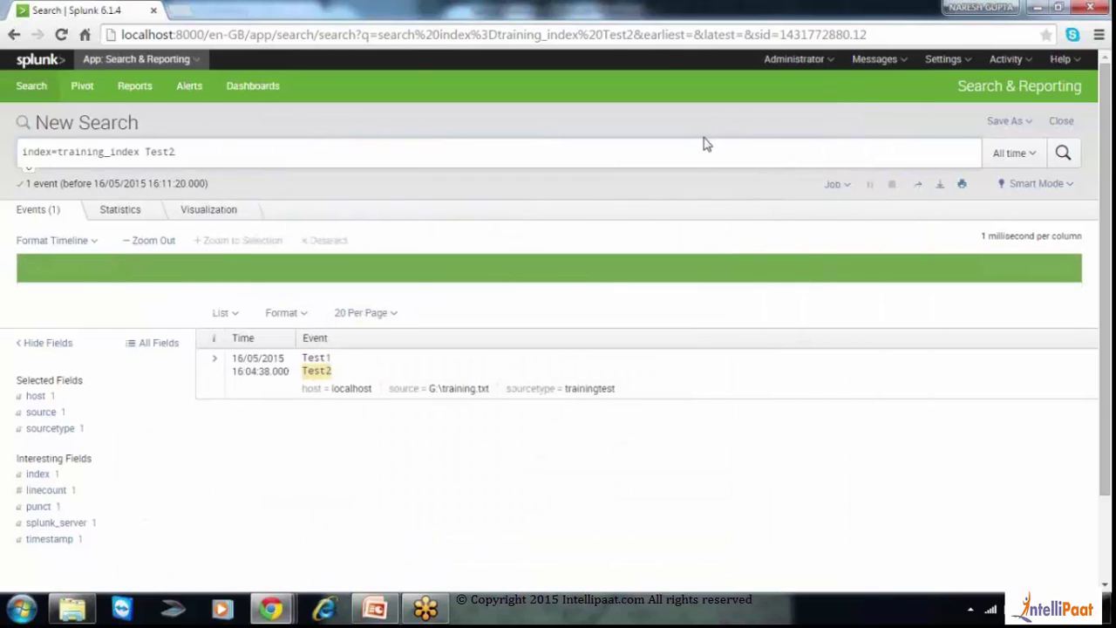
# Rerun the search over all of training_index, then filter it again to Test2
pyautogui.press('BackSpace')
pyautogui.press('BackSpace')
pyautogui.press('BackSpace')
pyautogui.press('BackSpace')
pyautogui.press('BackSpace')
pyautogui.press('BackSpace')
pyautogui.press('BackSpace')
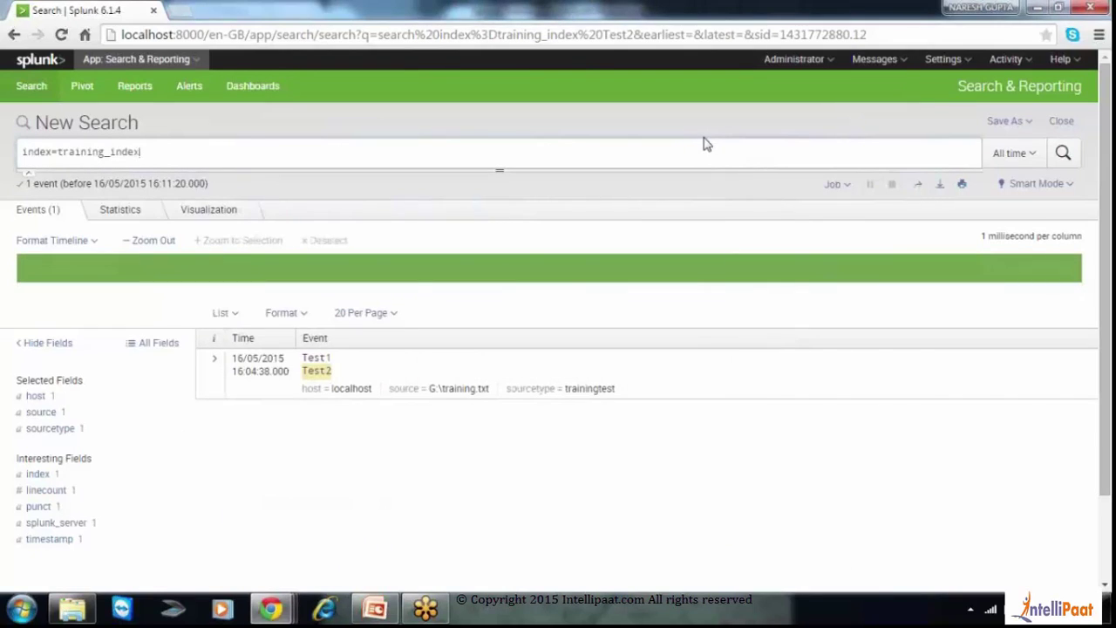
pyautogui.write('x')
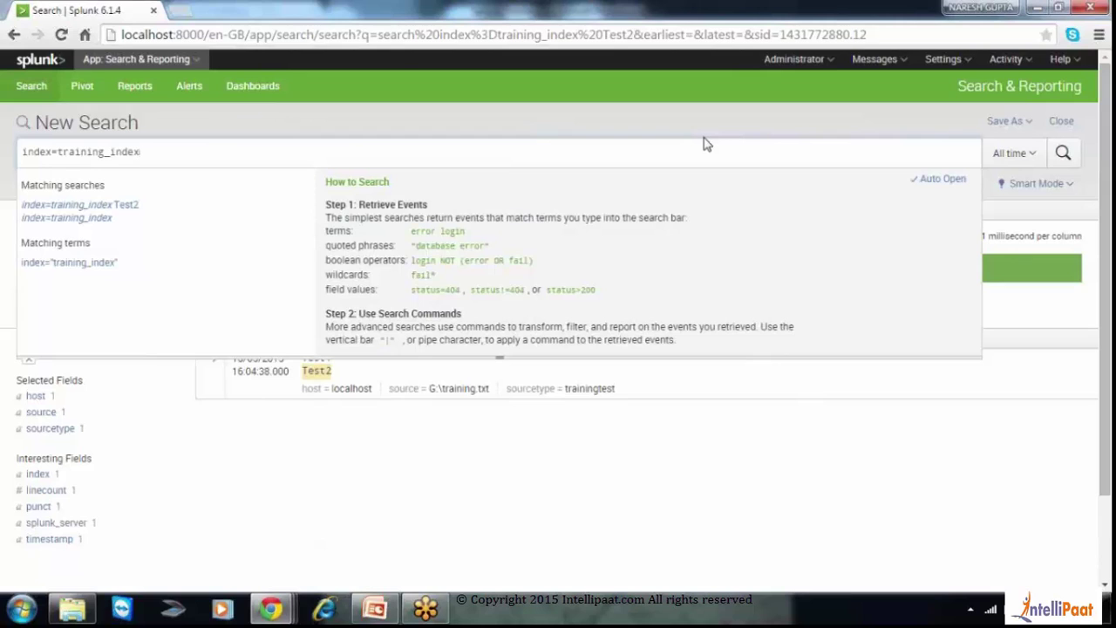
pyautogui.press('Return')
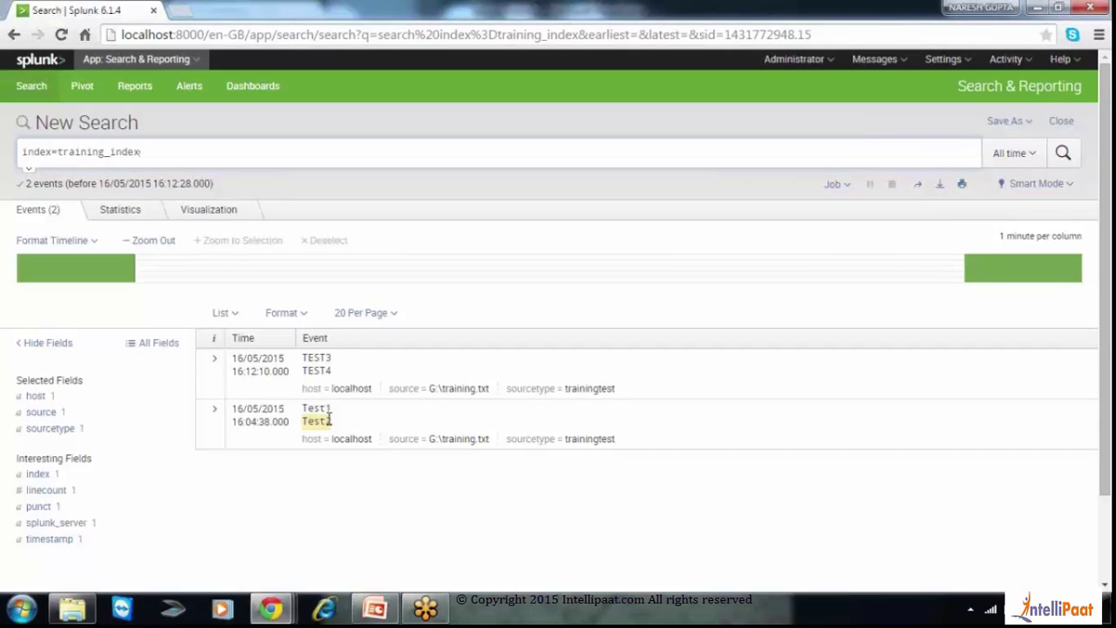
pyautogui.click(329, 419)
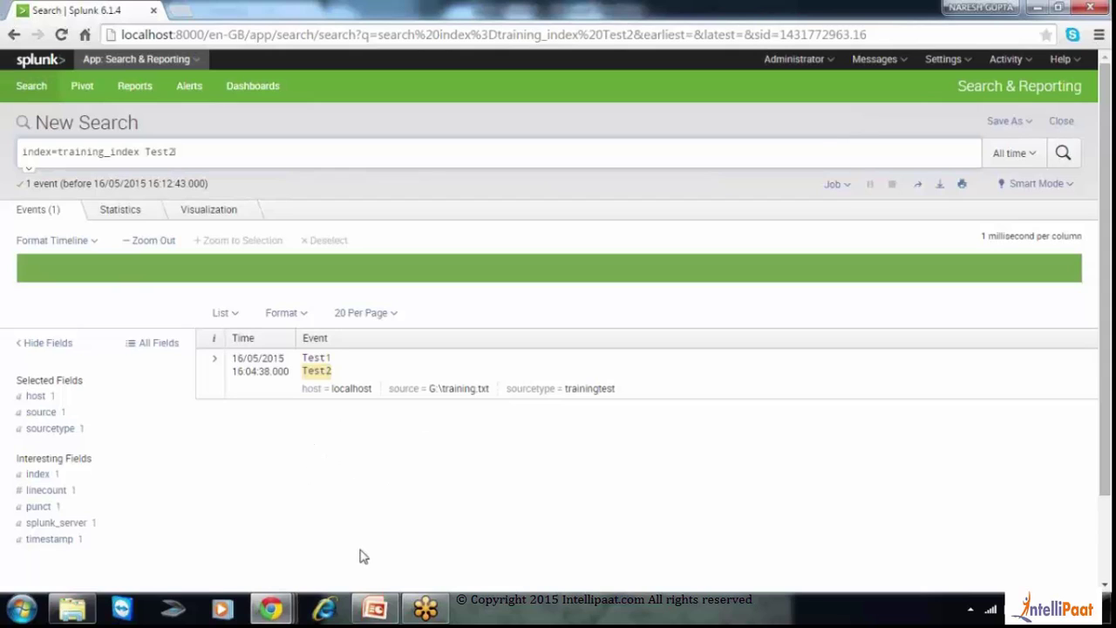
# Visit the slide presentation briefly, then return to the Splunk search page
pyautogui.moveTo(909, 267)
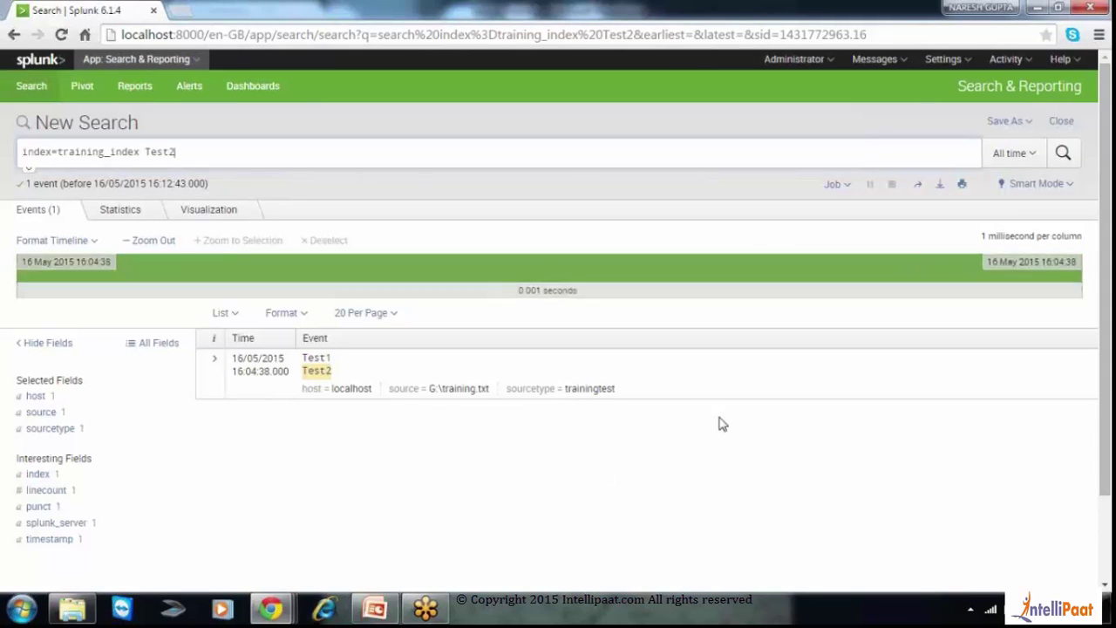
pyautogui.click(366, 610)
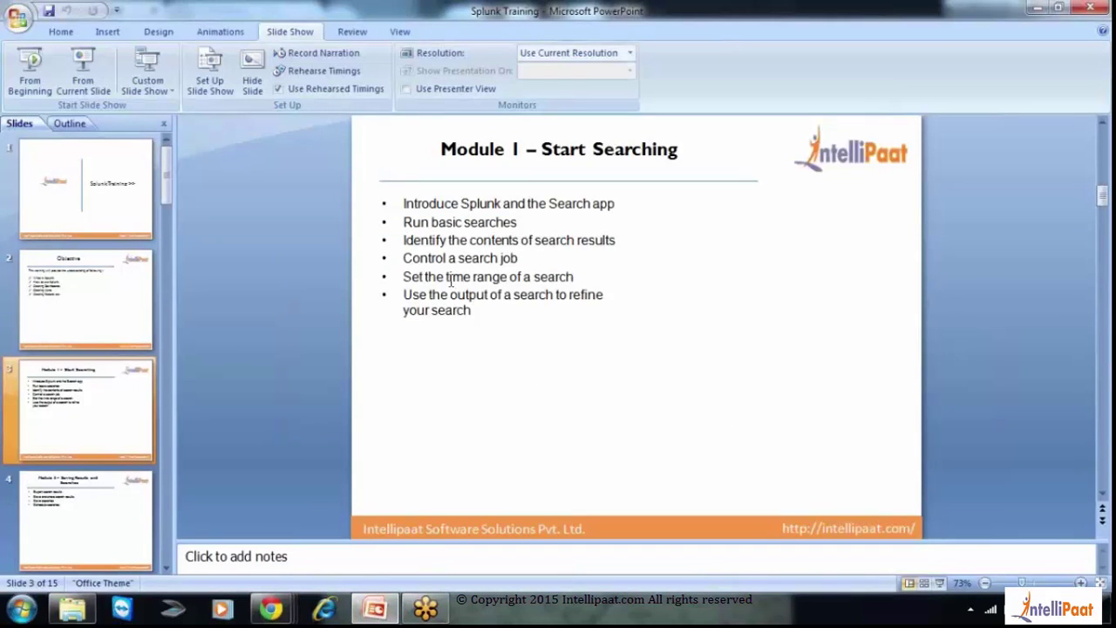
pyautogui.doubleClick(522, 258)
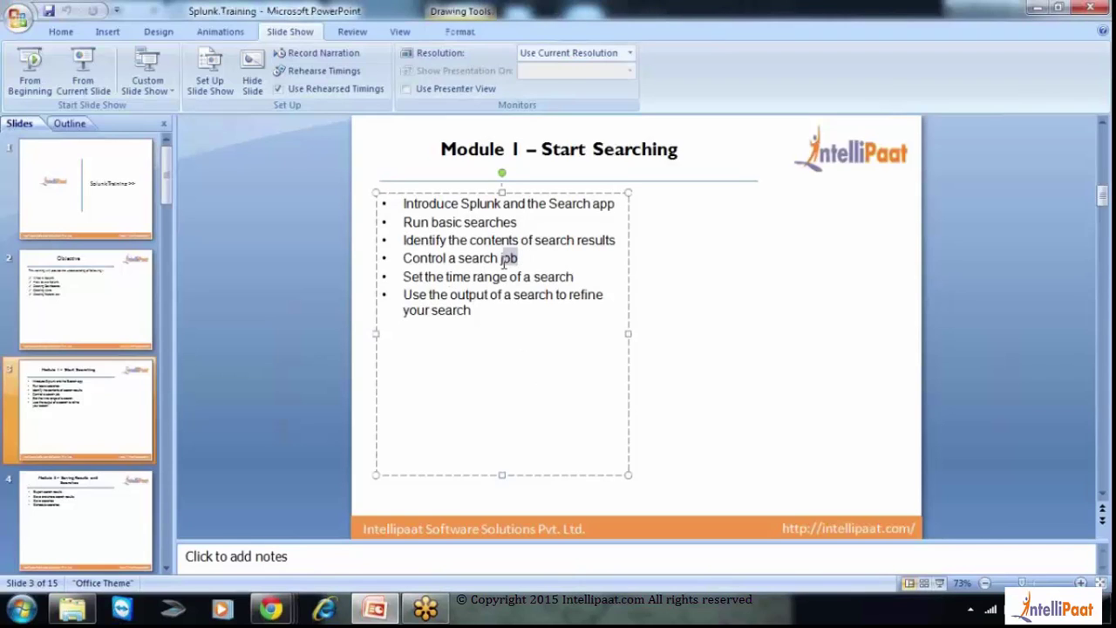
pyautogui.click(662, 318)
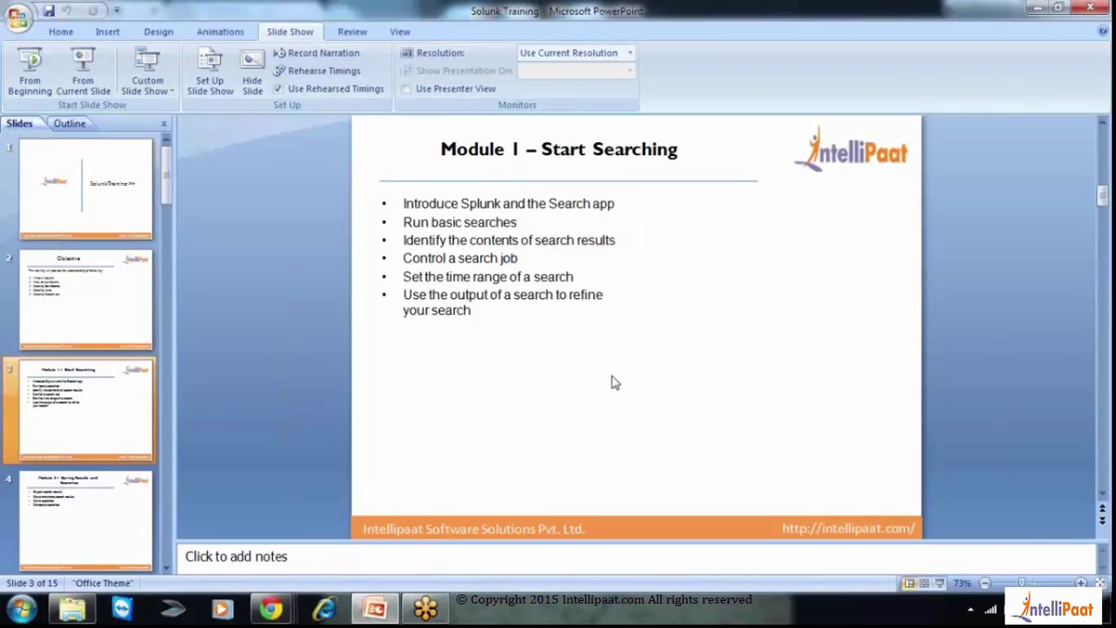
pyautogui.hotkey('alt', 'Tab')
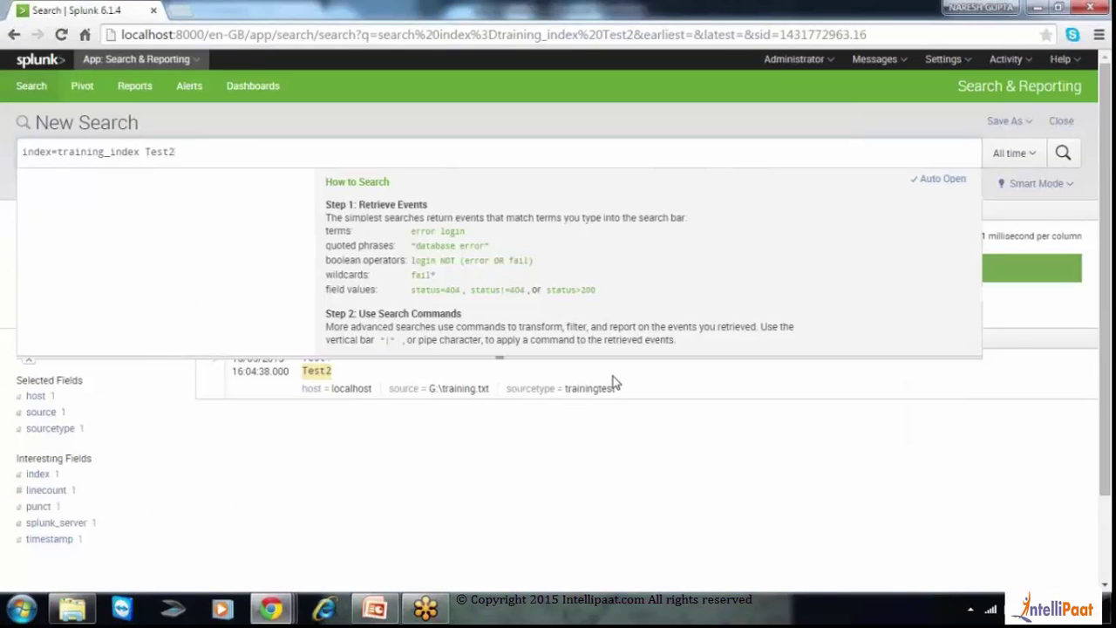
# Close the How to Search panel and rerun the Test2 search
pyautogui.click(800, 458)
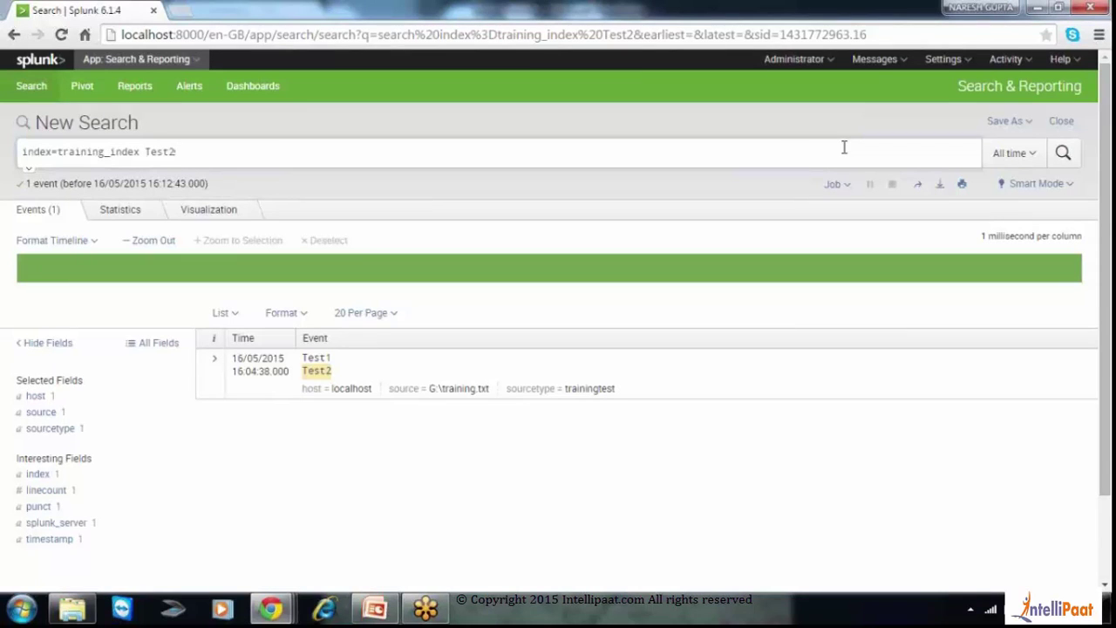
pyautogui.press('Return')
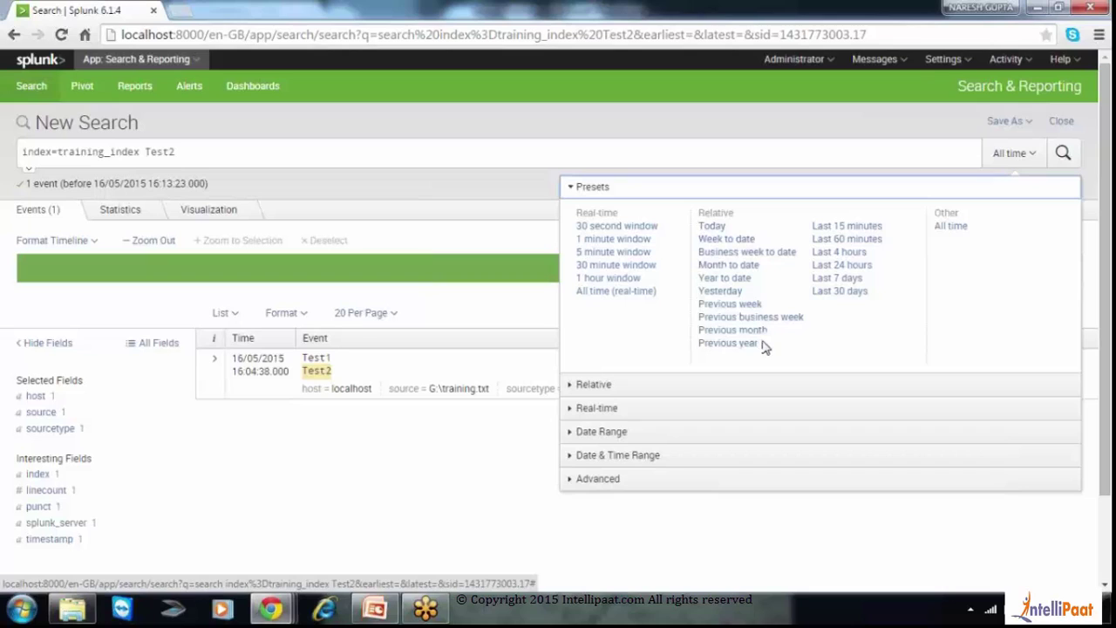
# Limit the Test2 search to a Before 16/05/2014 date range
pyautogui.click(644, 433)
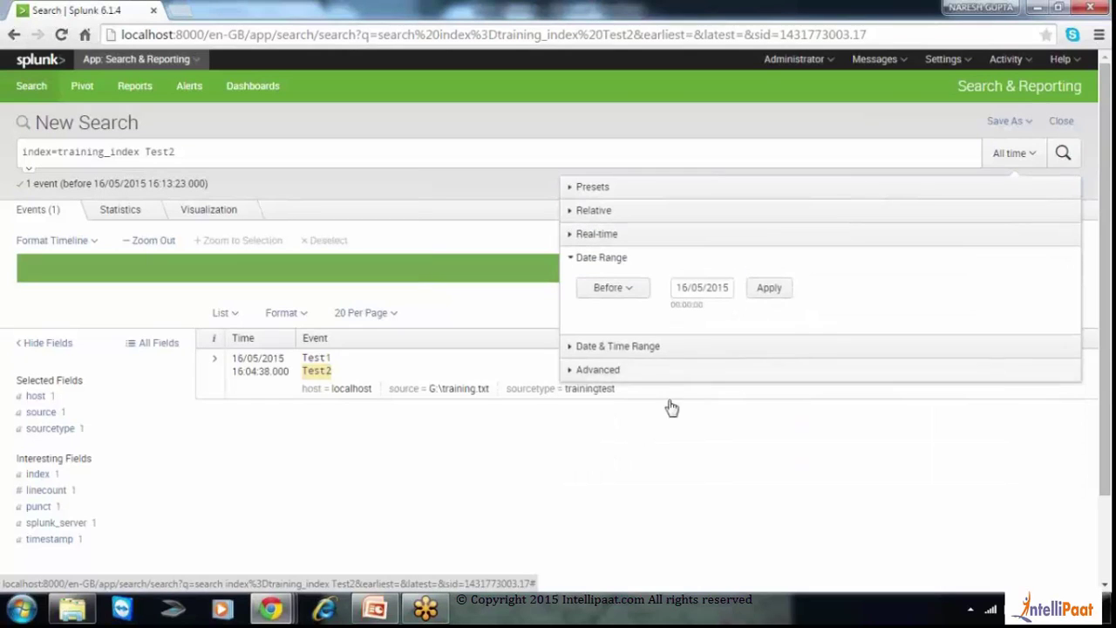
pyautogui.click(686, 288)
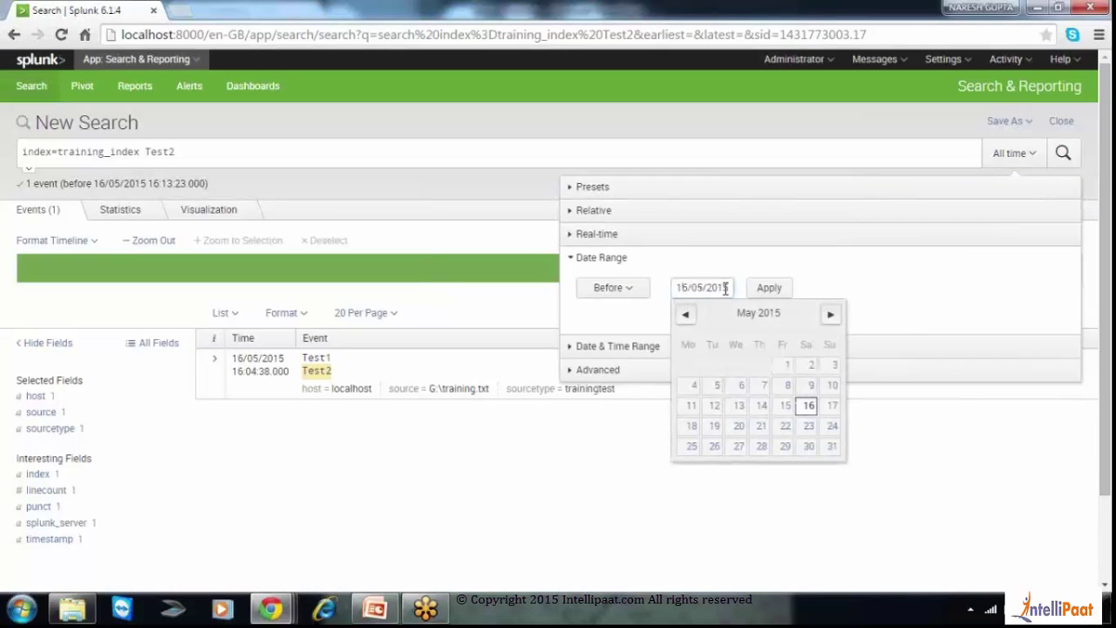
pyautogui.press('BackSpace')
pyautogui.write('4')
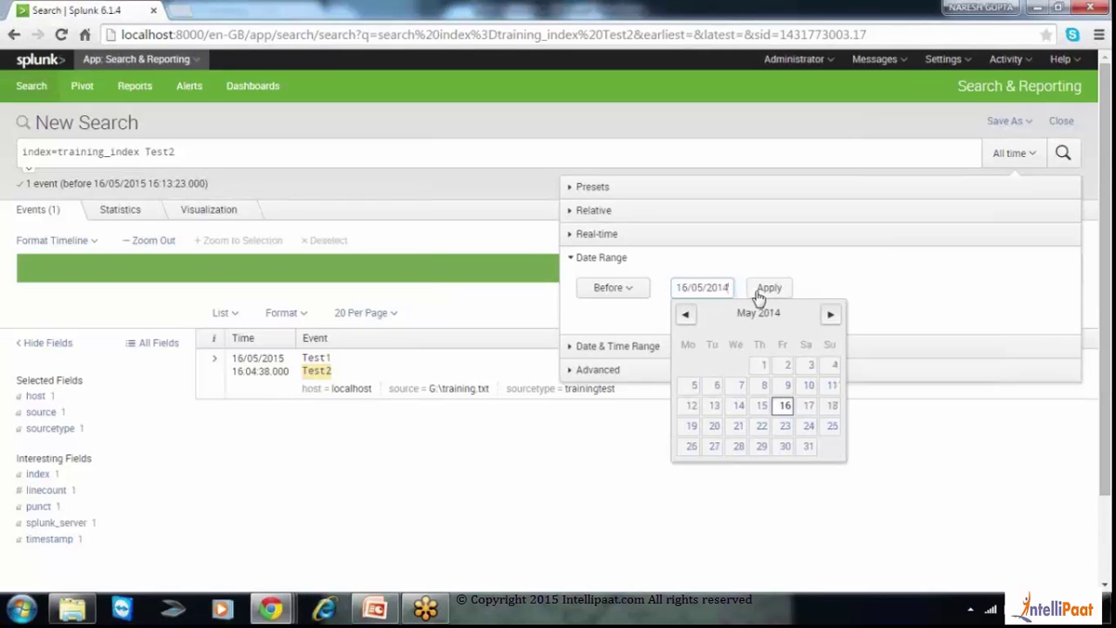
pyautogui.click(765, 290)
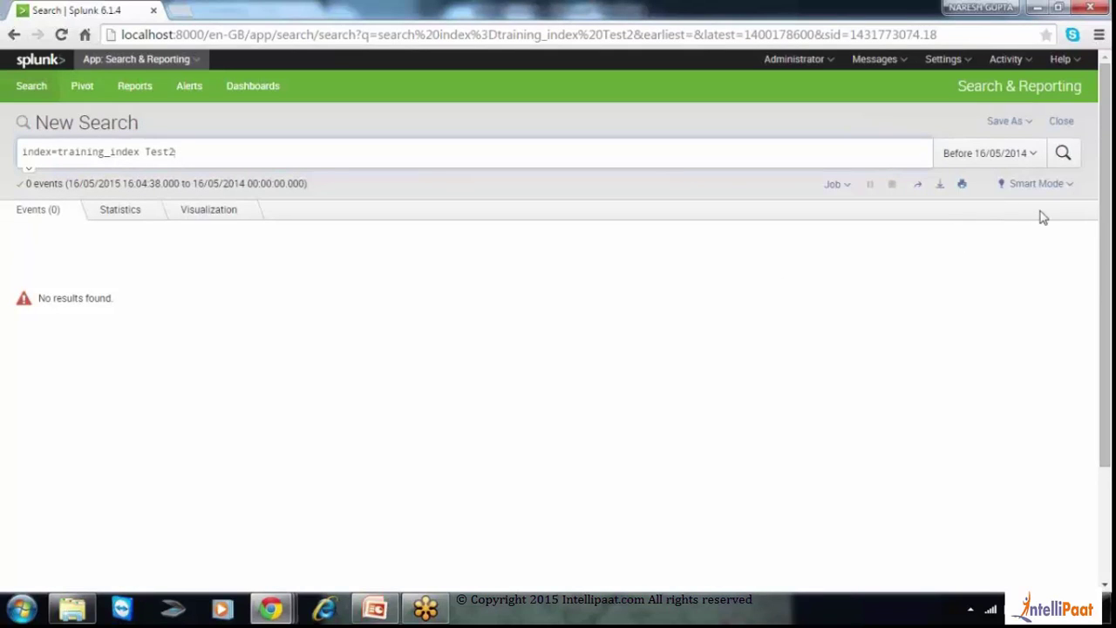
pyautogui.click(1032, 159)
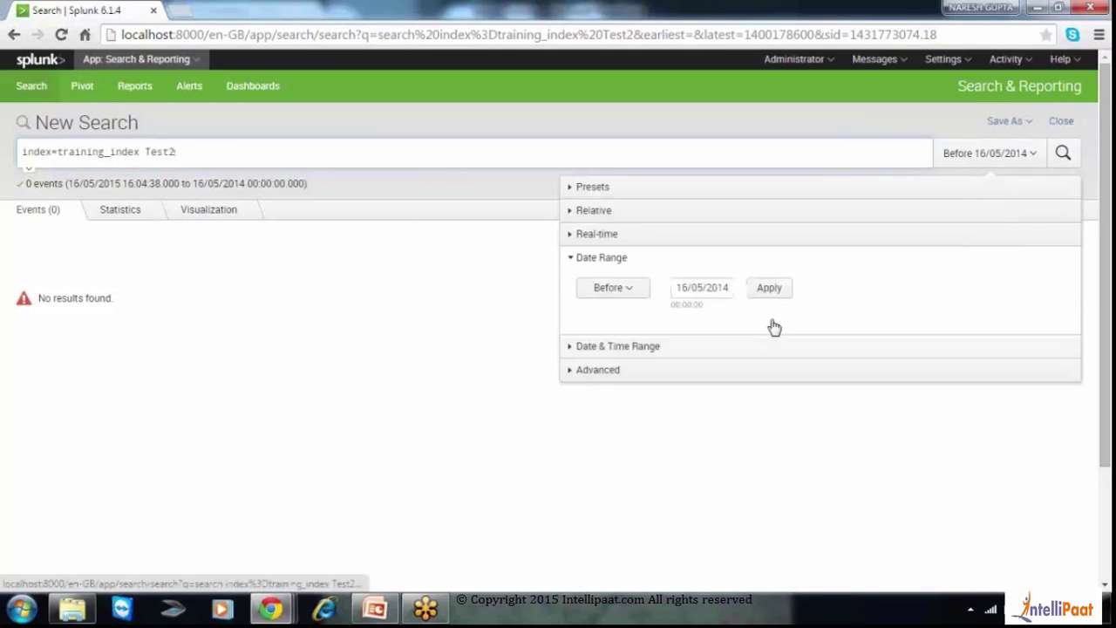
pyautogui.click(688, 349)
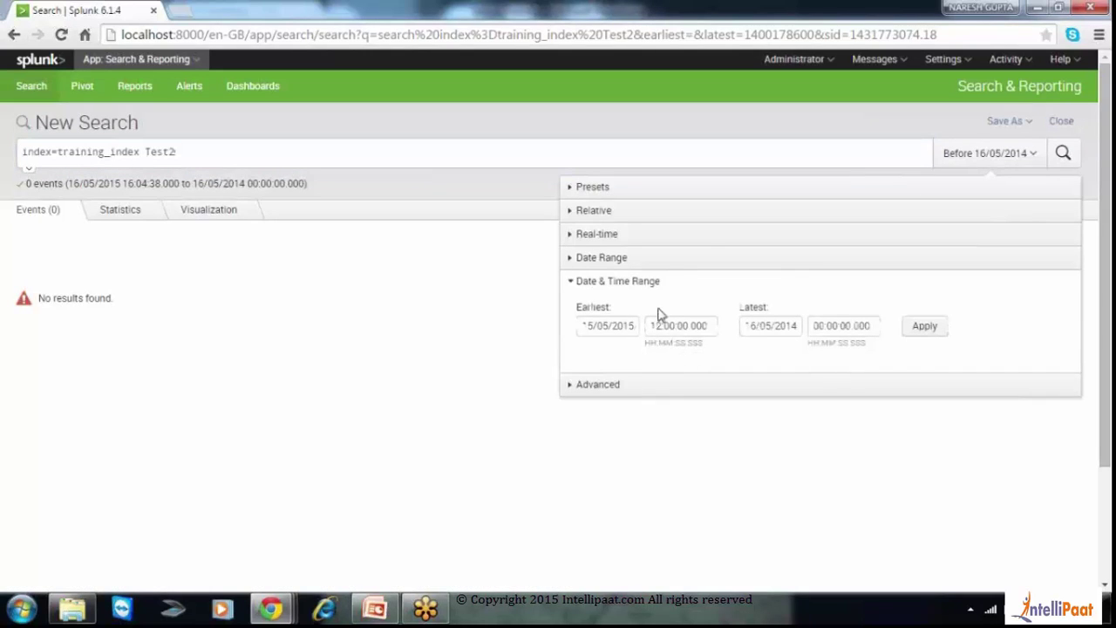
pyautogui.click(711, 260)
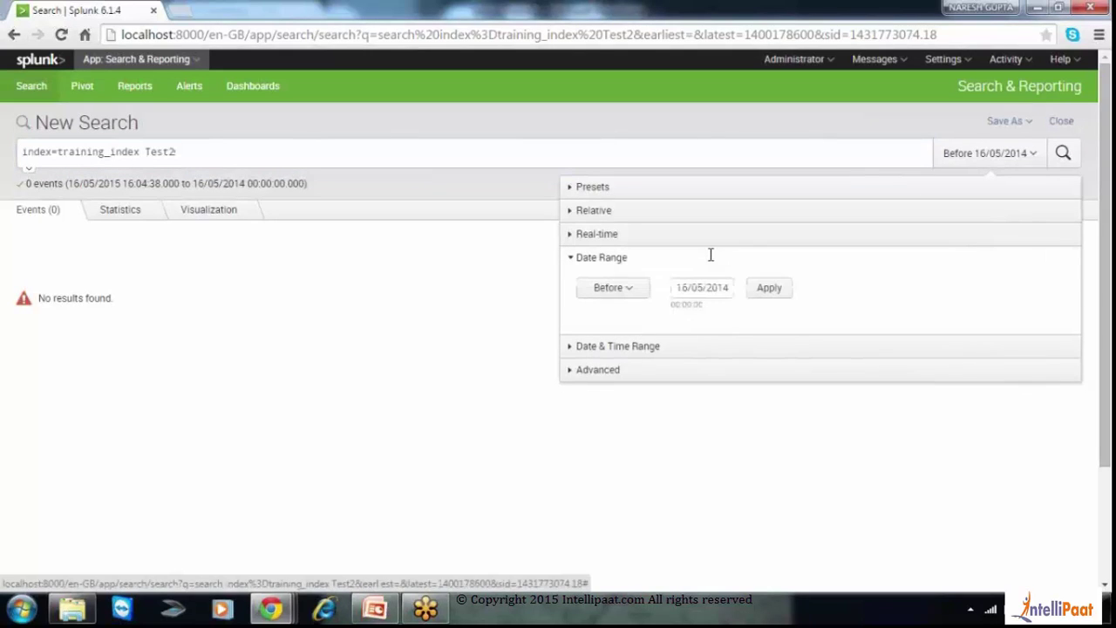
pyautogui.click(673, 348)
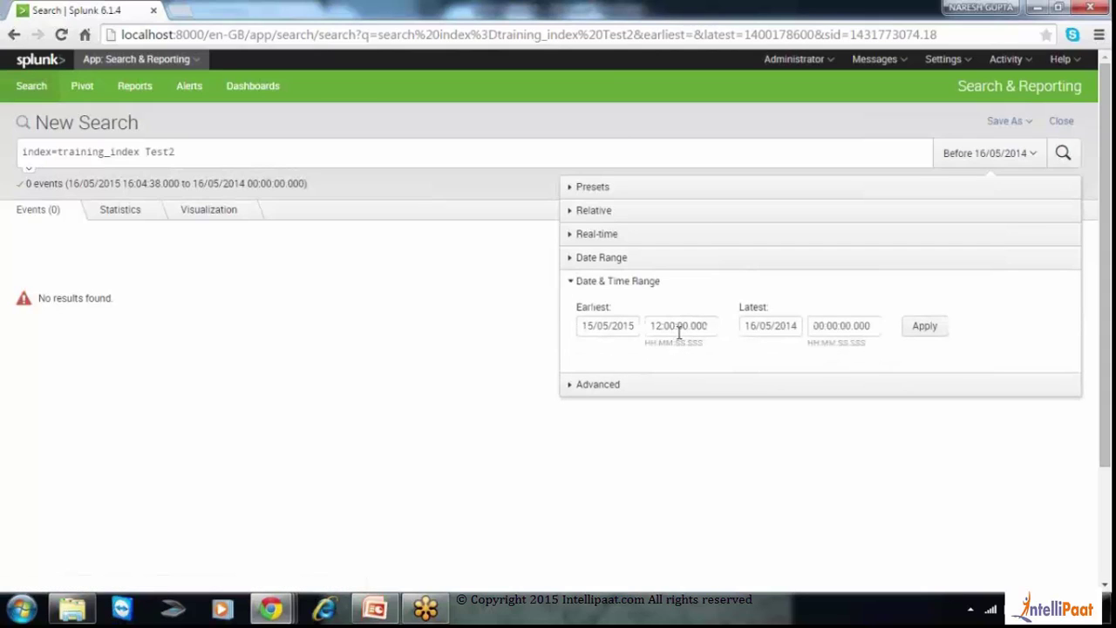
pyautogui.click(679, 332)
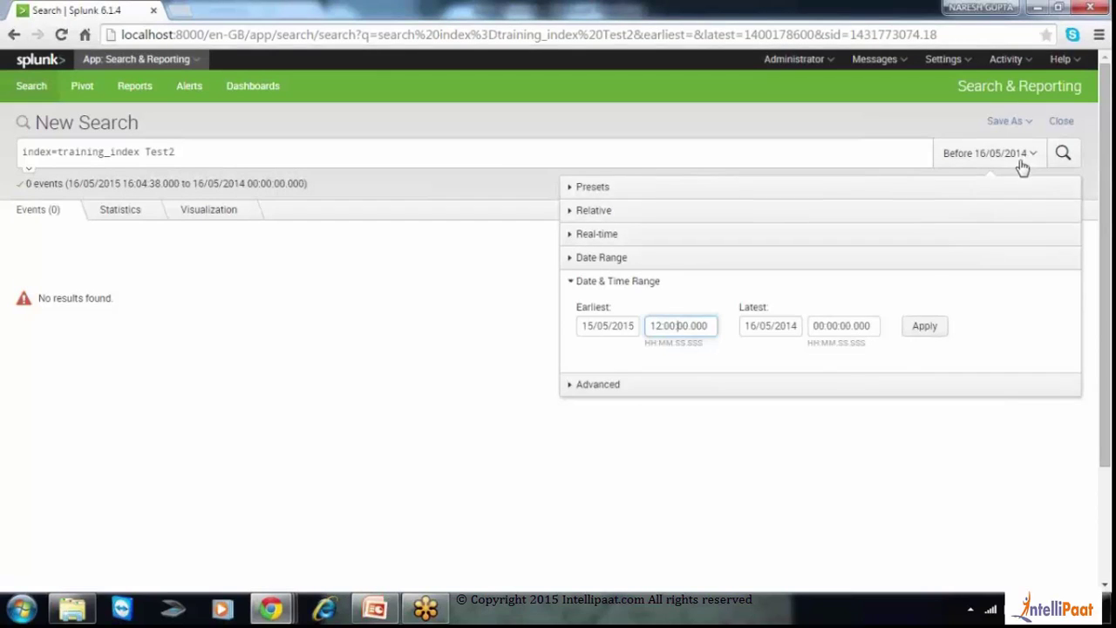
pyautogui.click(1022, 157)
pyautogui.click(1022, 157)
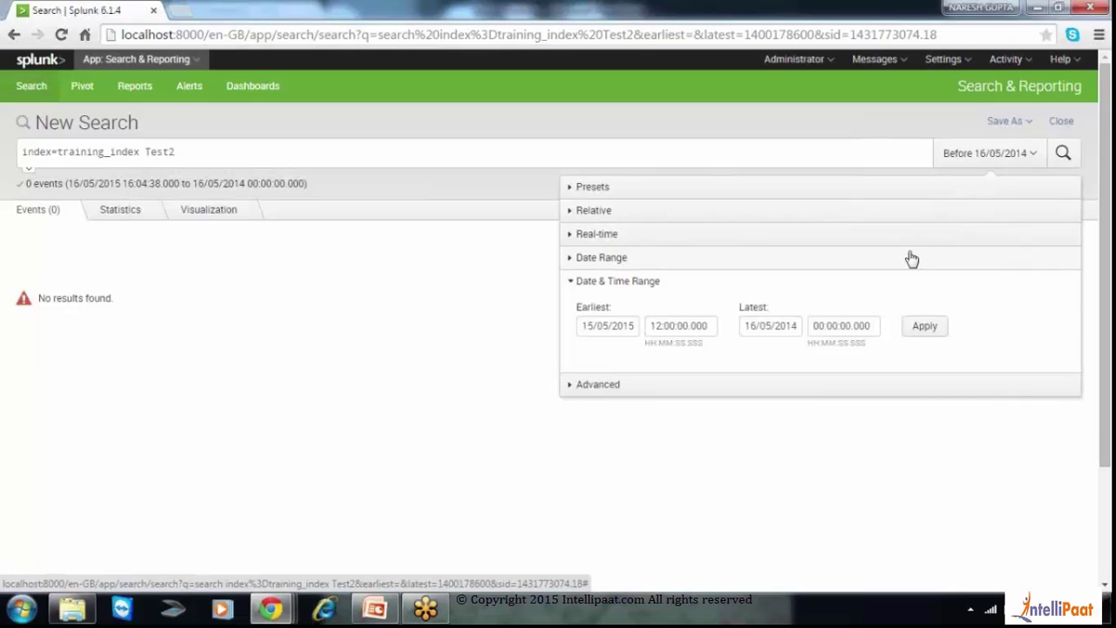
pyautogui.click(906, 259)
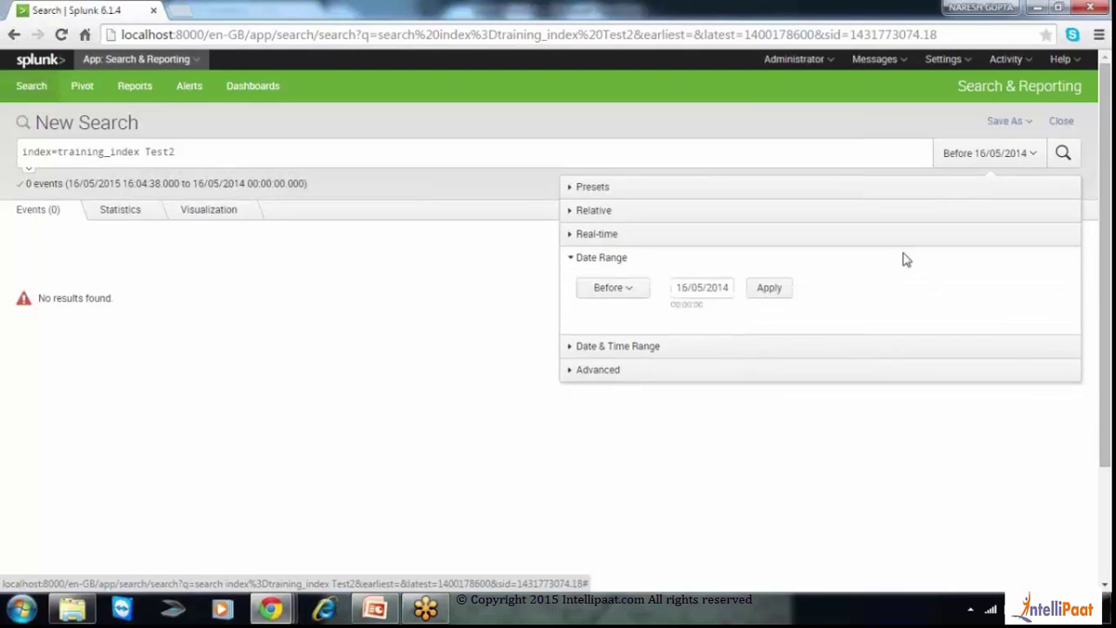
pyautogui.click(892, 219)
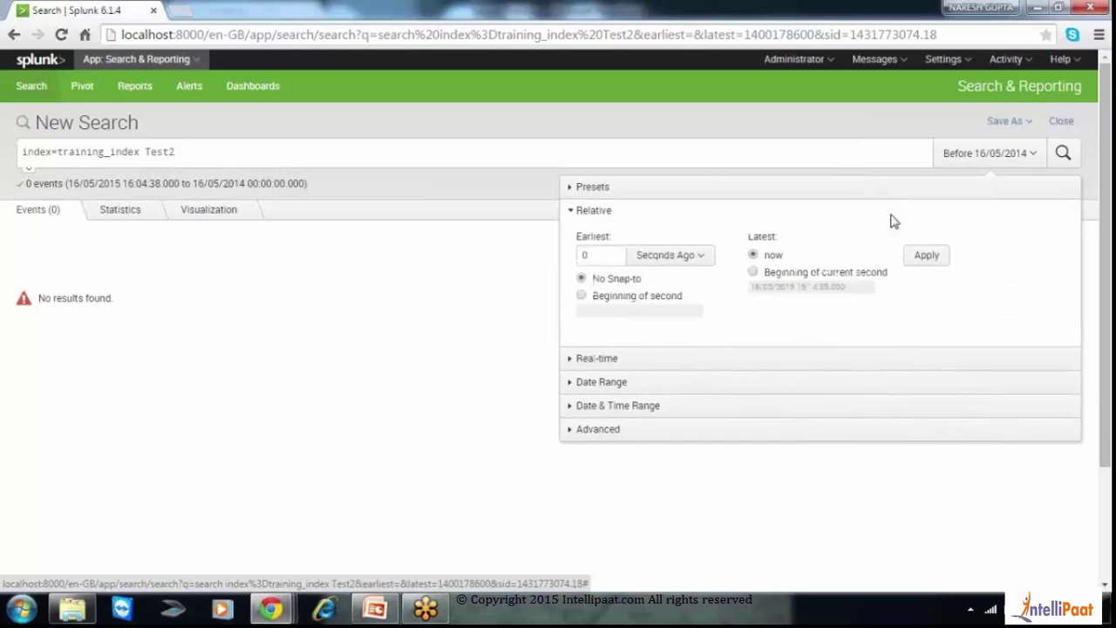
pyautogui.click(899, 191)
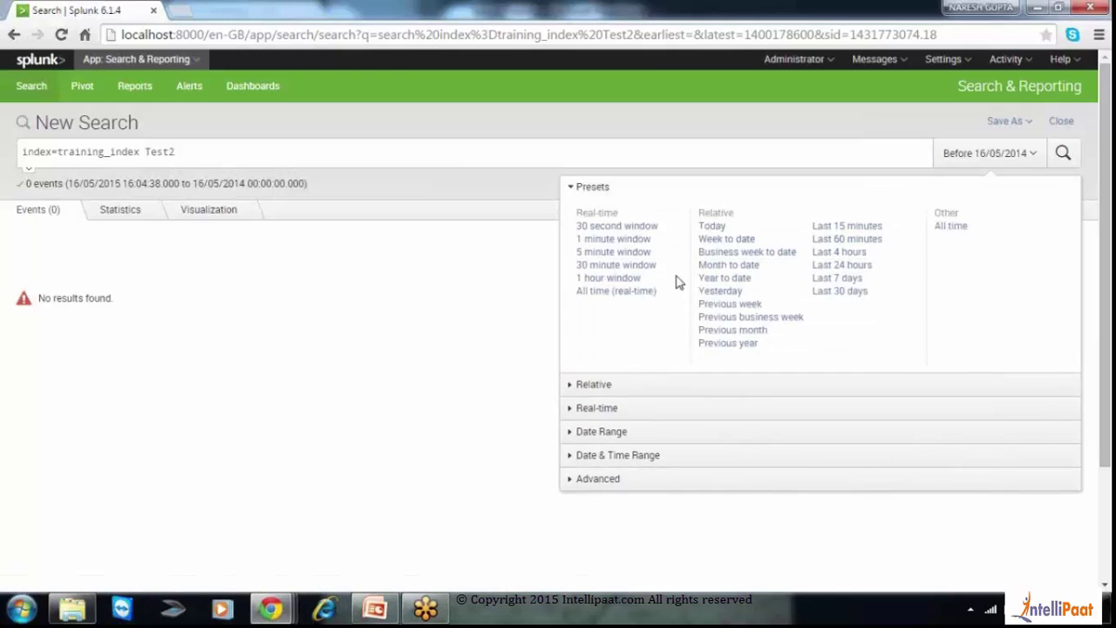
pyautogui.click(1001, 599)
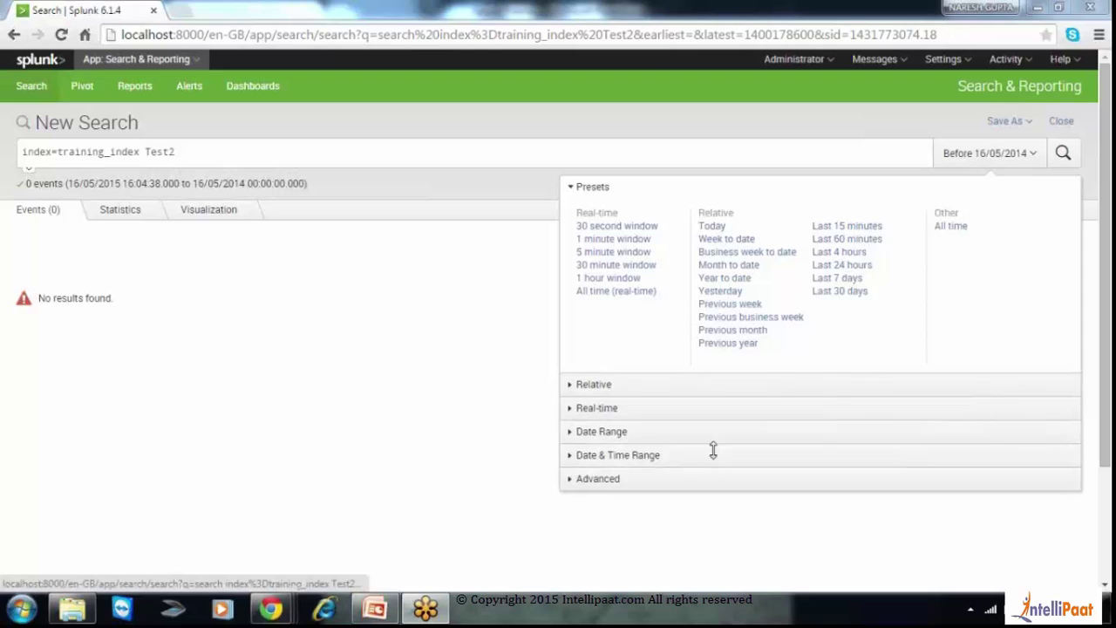
pyautogui.moveTo(397, 615)
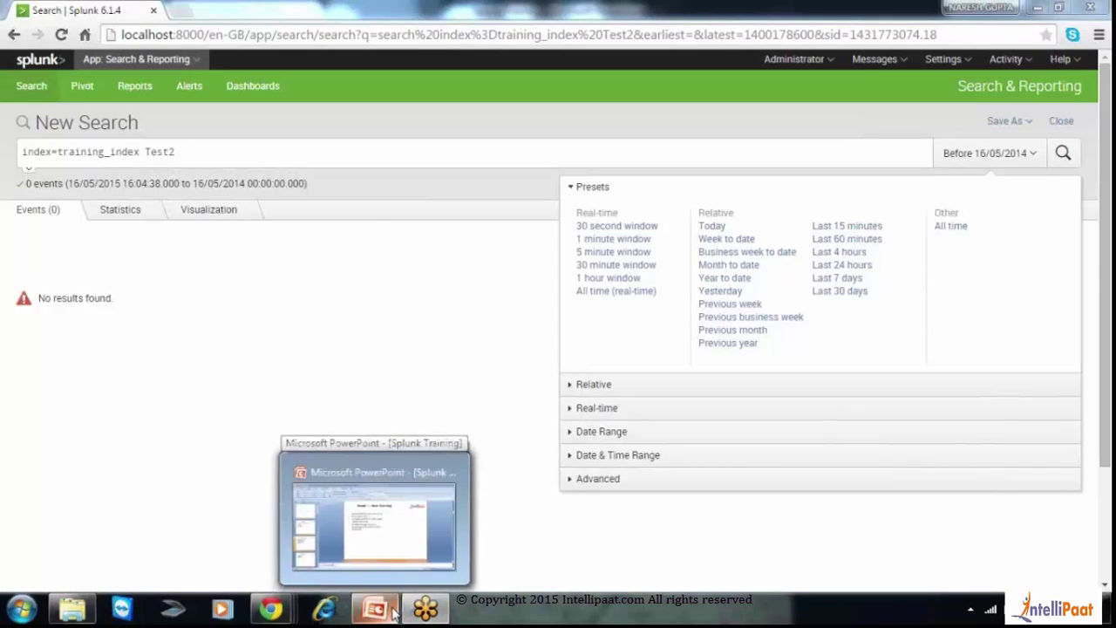
pyautogui.click(392, 549)
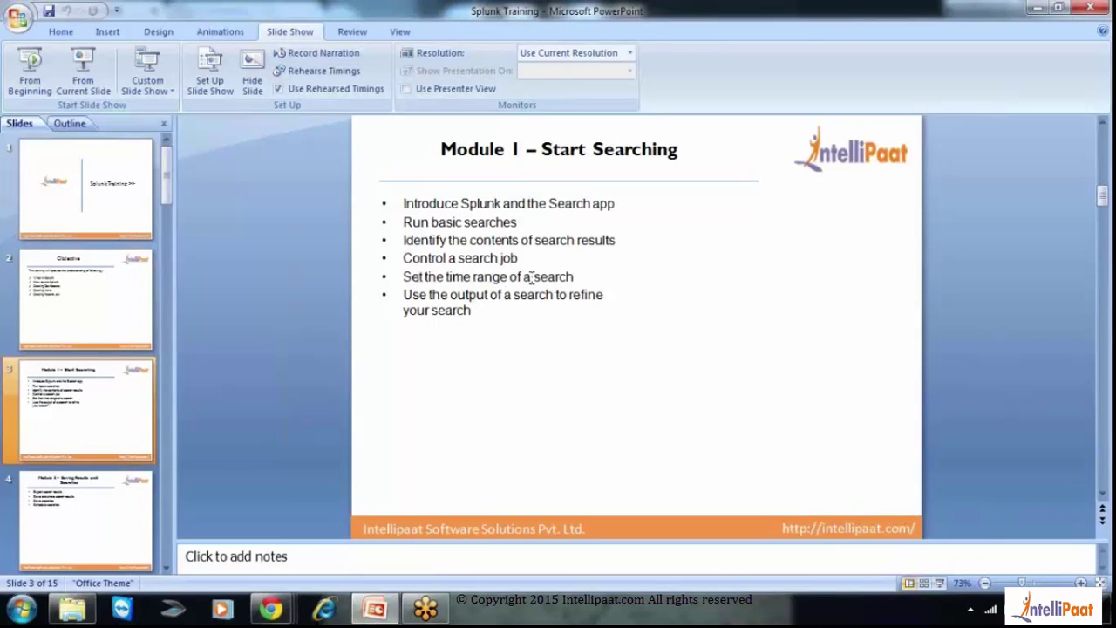
pyautogui.click(575, 277)
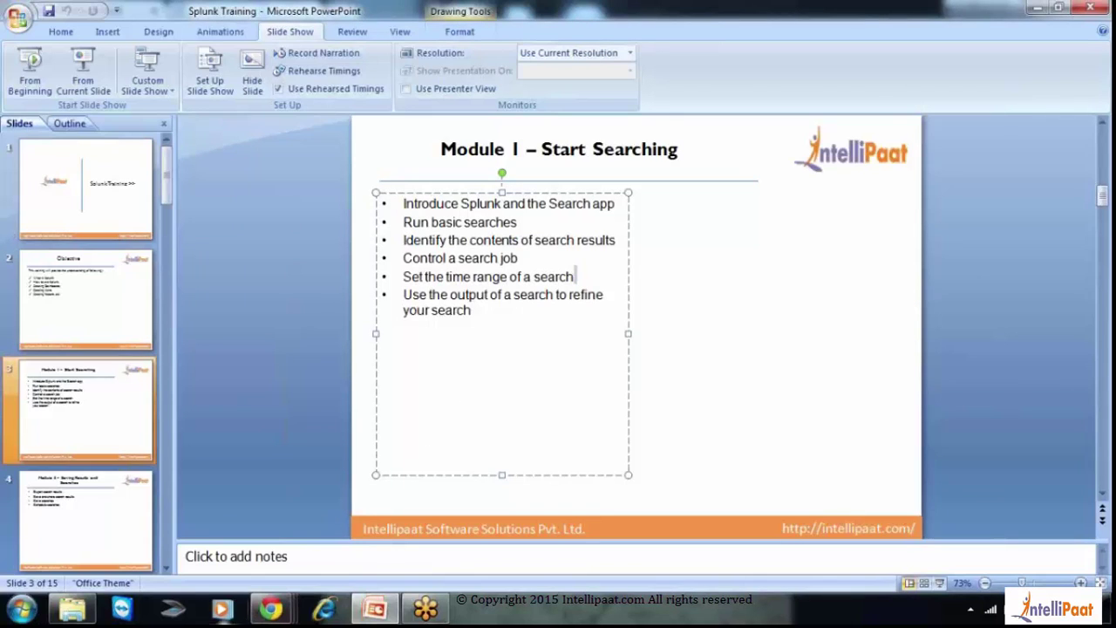
pyautogui.moveTo(280, 608)
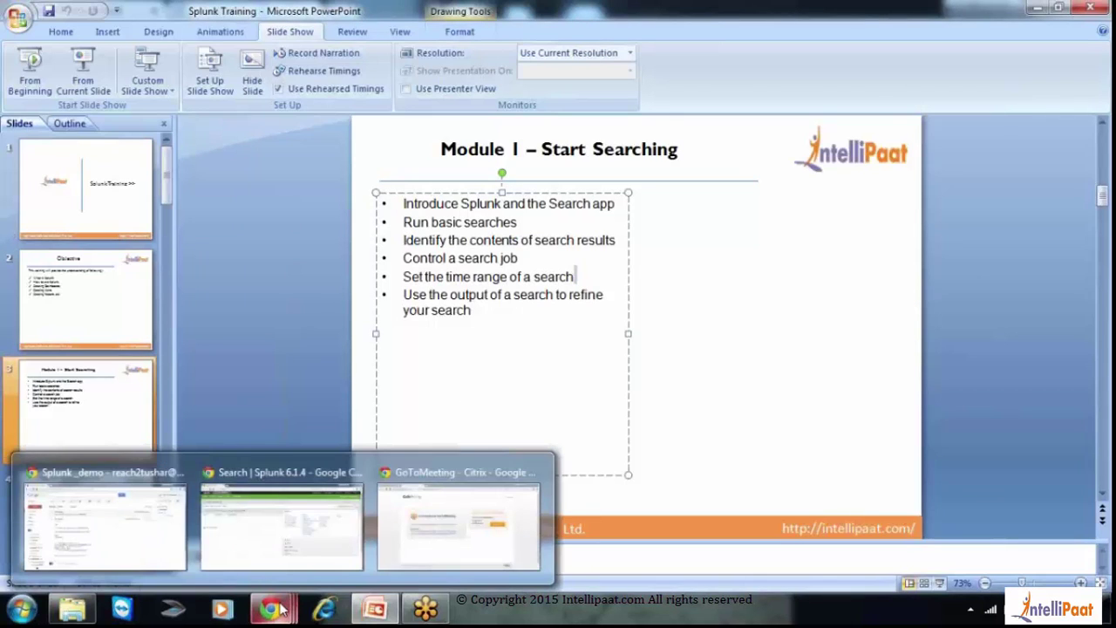
pyautogui.moveTo(274, 584)
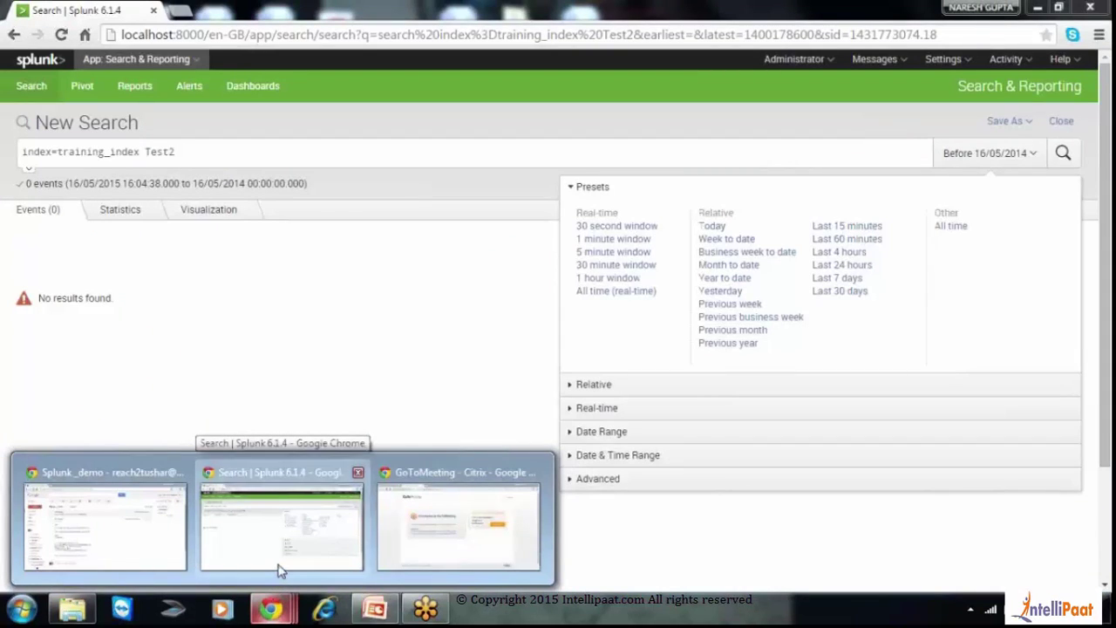
# Switch the Test2 search's time range back to the All time preset
pyautogui.click(281, 570)
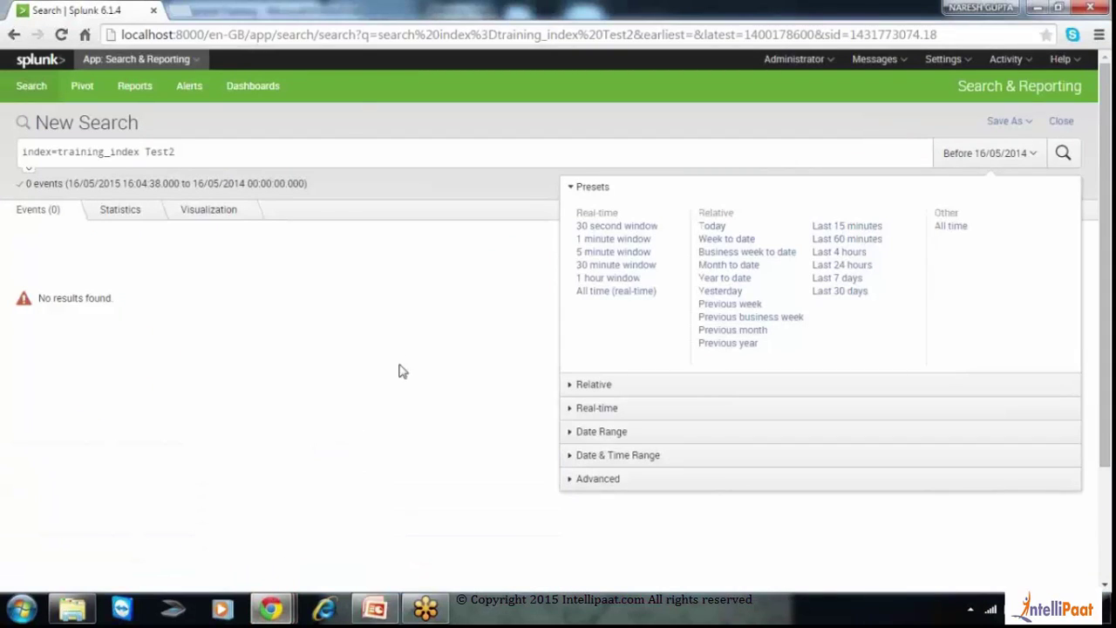
pyautogui.click(421, 144)
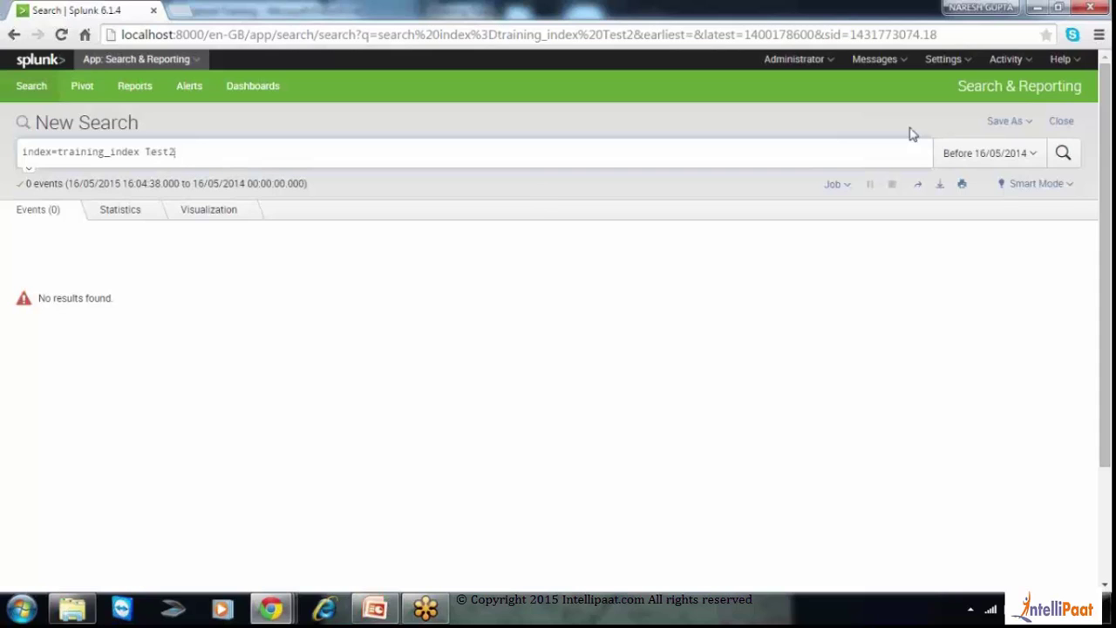
pyautogui.click(1036, 157)
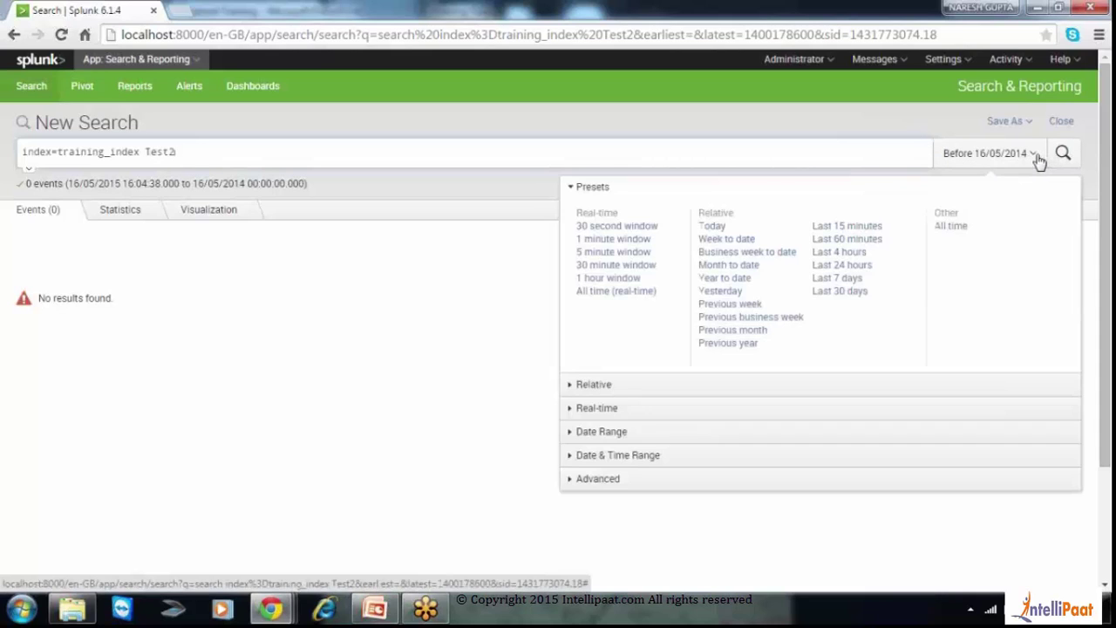
pyautogui.click(950, 228)
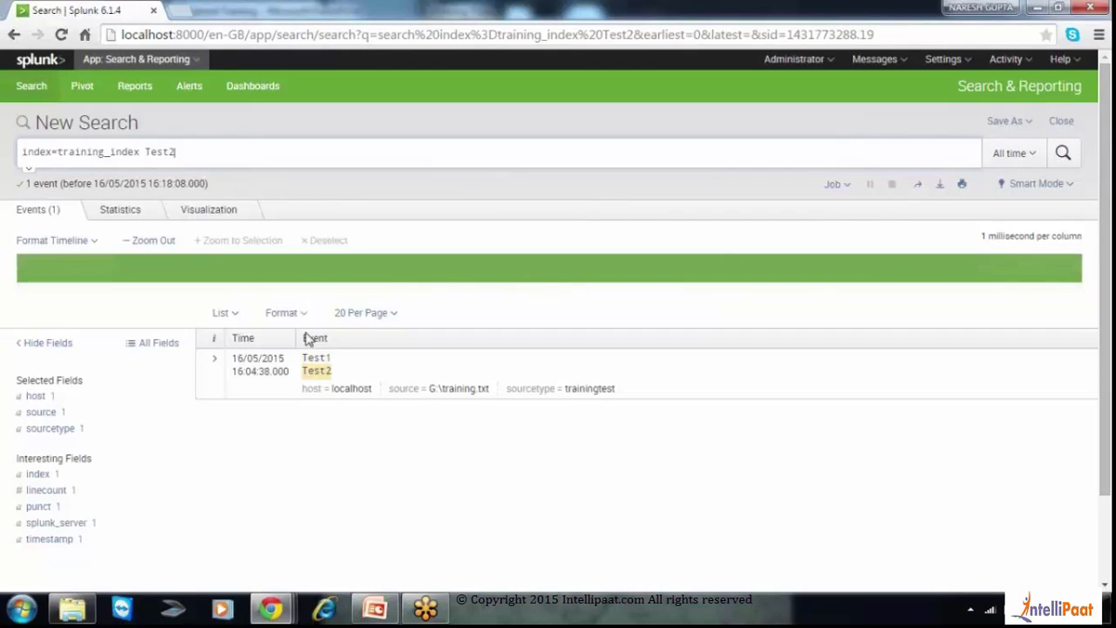
# Change the search to index=training_index Test3 and run it
pyautogui.press('BackSpace')
pyautogui.write('3')
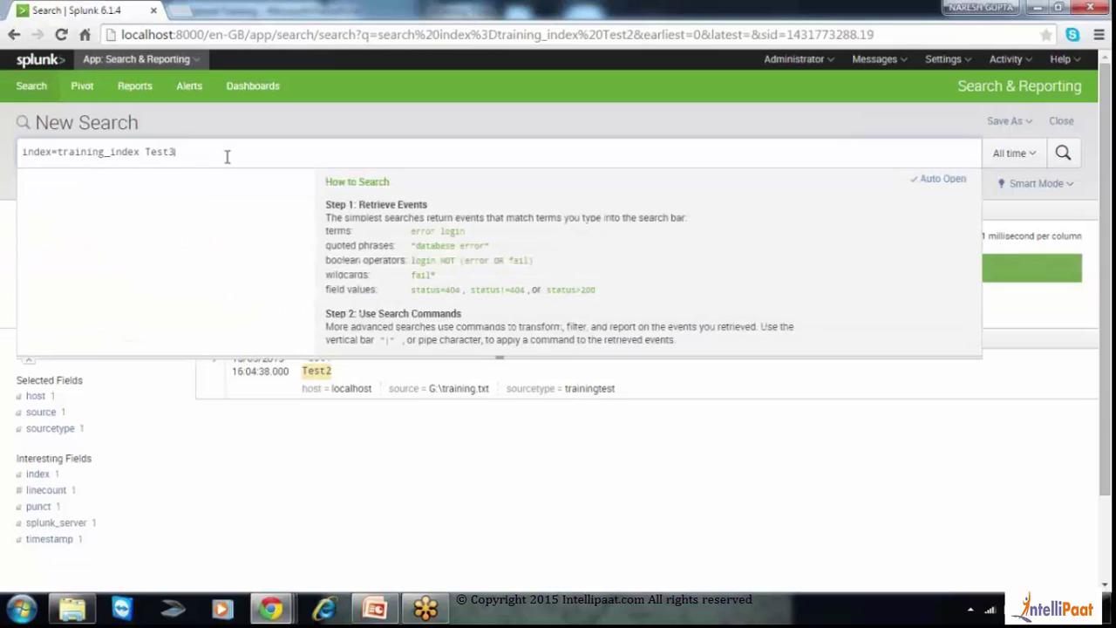
pyautogui.press('Return')
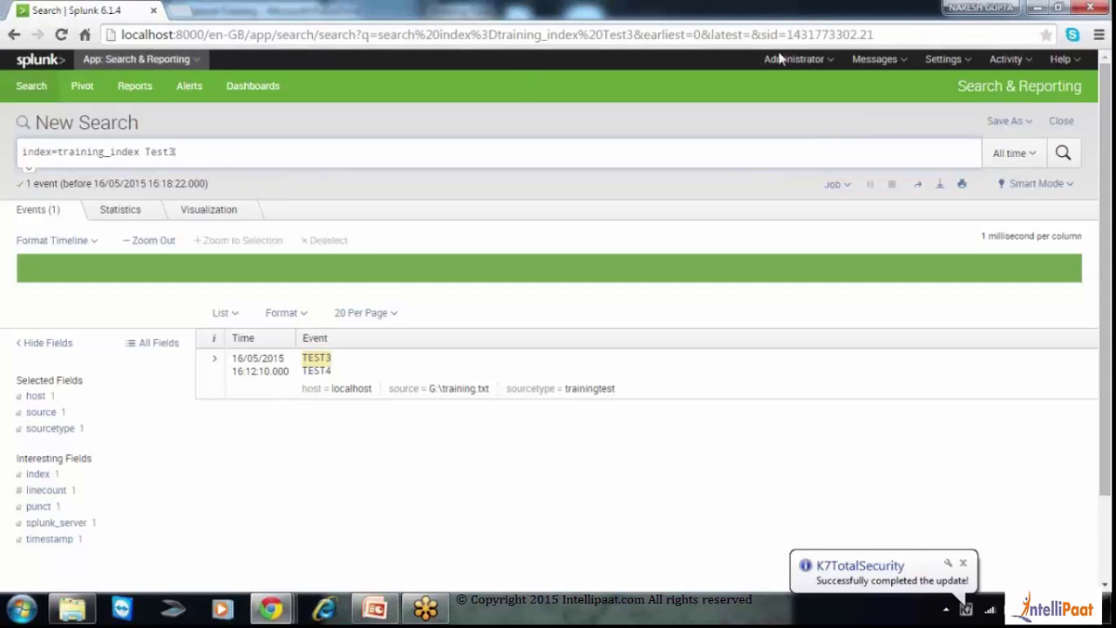
# Open Settings > Licensing and highlight the 500 MB daily volume and today's usage
pyautogui.click(963, 69)
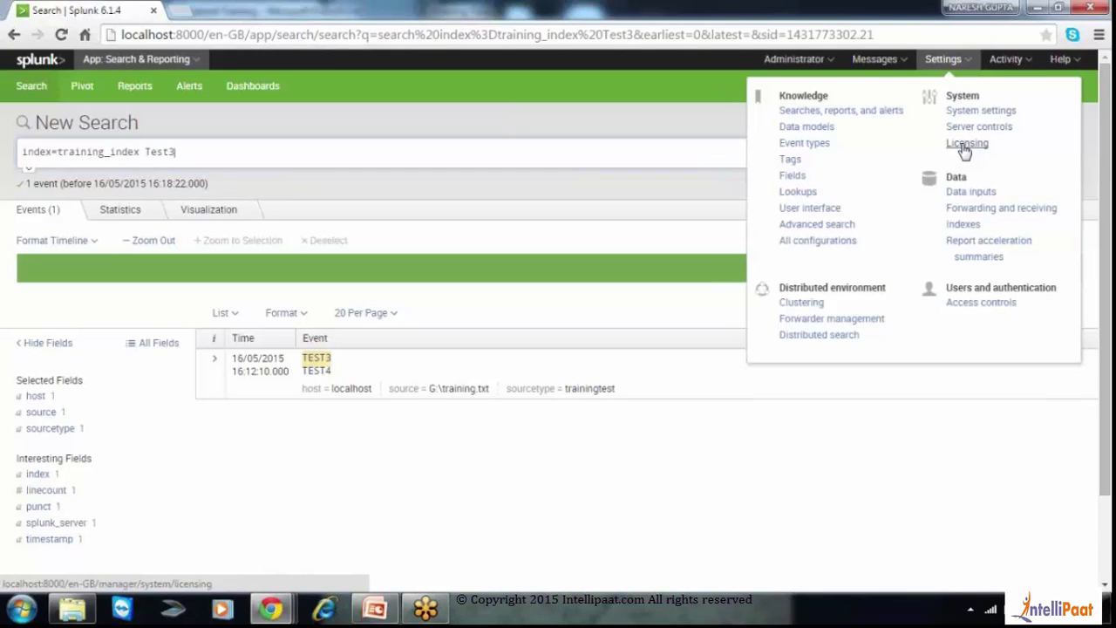
pyautogui.click(966, 143)
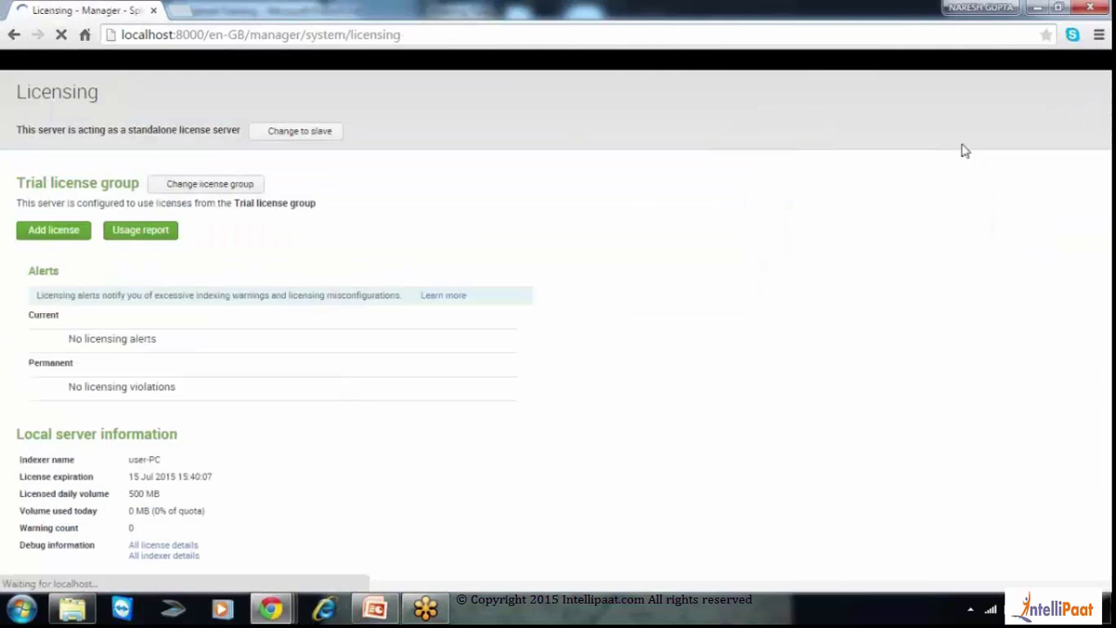
pyautogui.moveTo(1110, 168); pyautogui.dragTo(1107, 203)
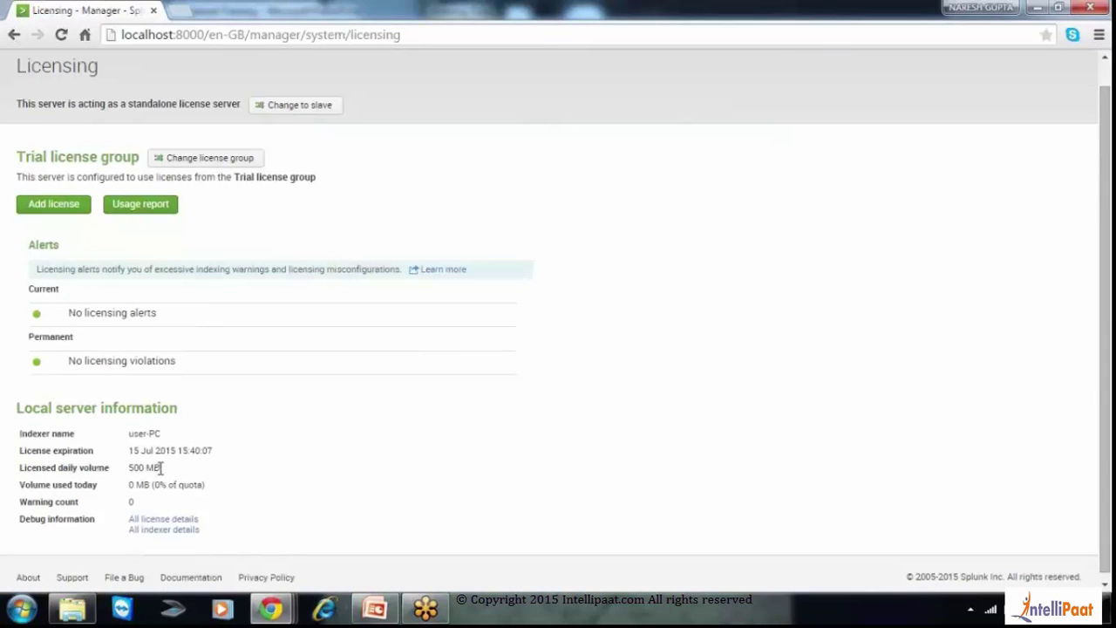
pyautogui.moveTo(161, 468); pyautogui.dragTo(129, 470)
pyautogui.moveTo(207, 488); pyautogui.dragTo(164, 494)
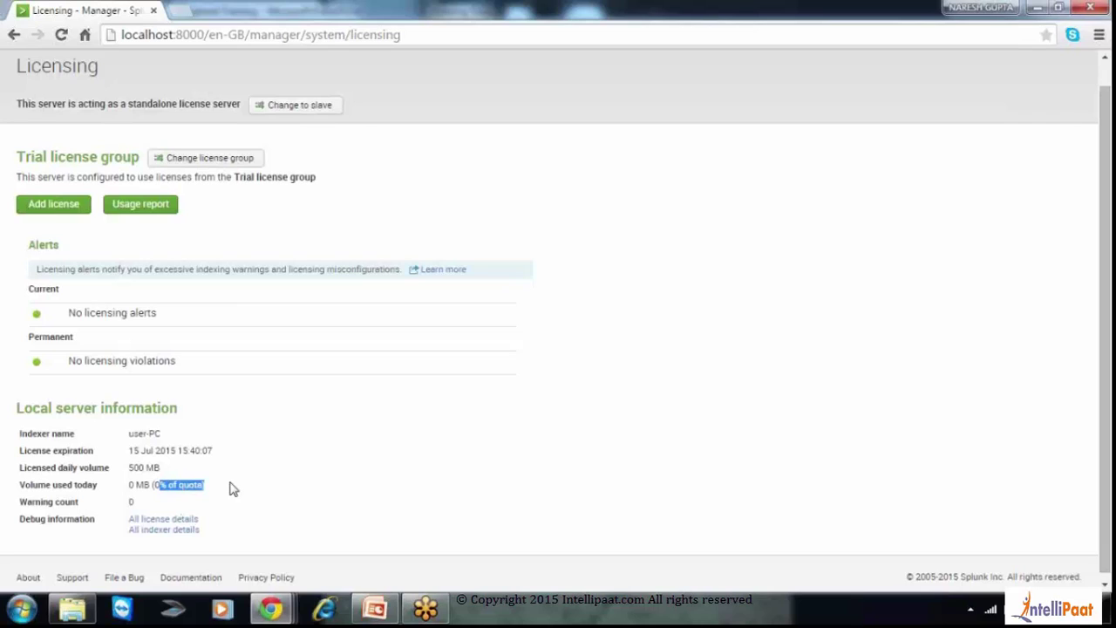
pyautogui.click(231, 484)
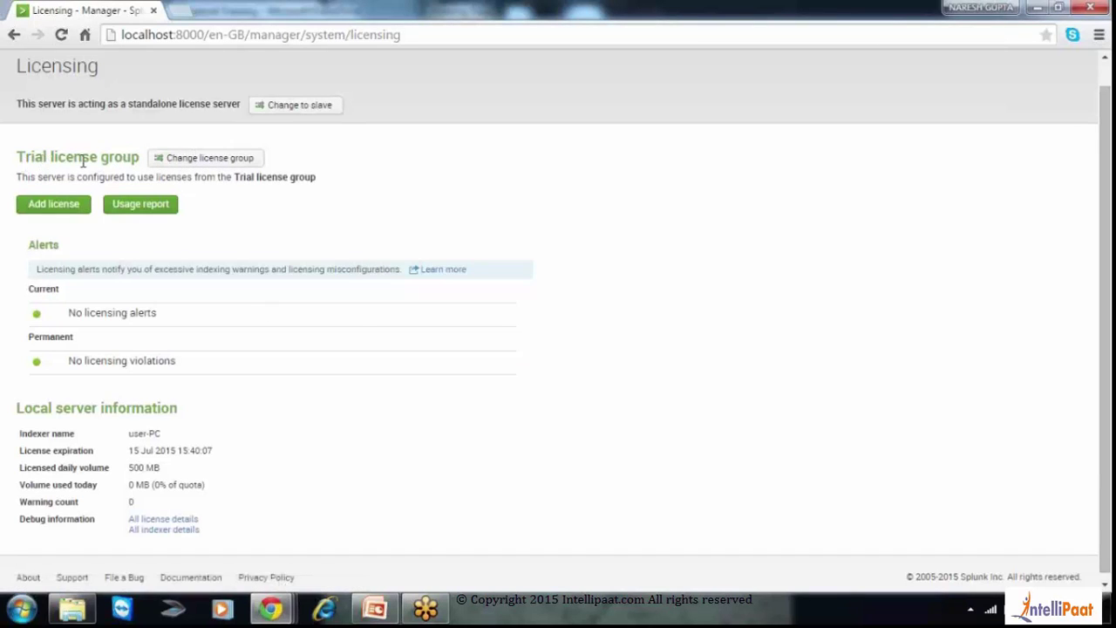
pyautogui.click(177, 164)
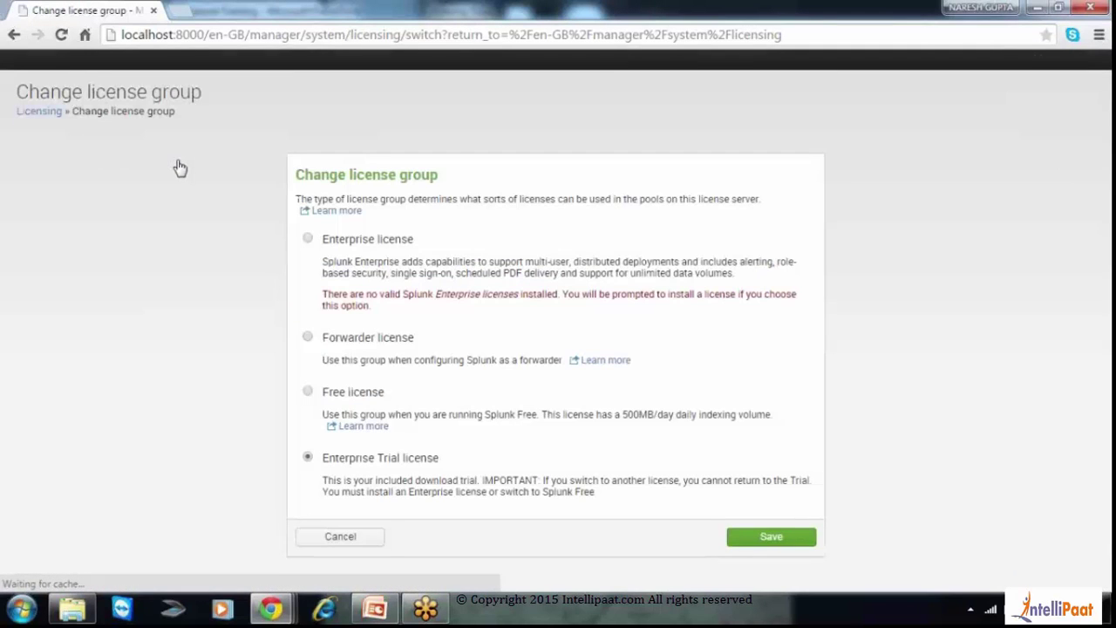
pyautogui.click(301, 241)
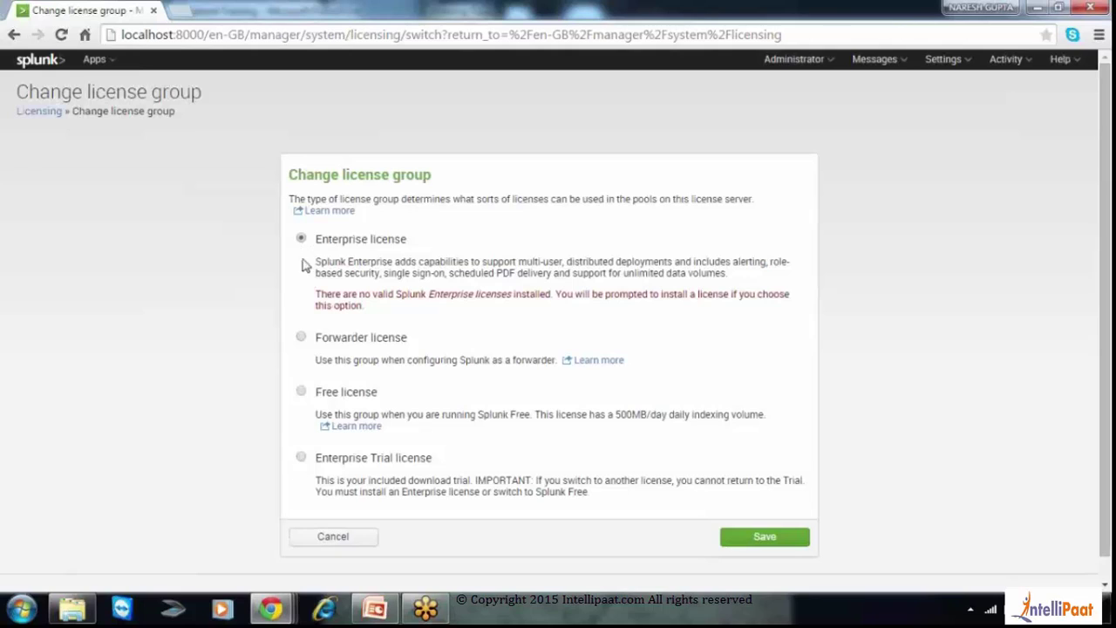
pyautogui.click(301, 460)
pyautogui.click(353, 542)
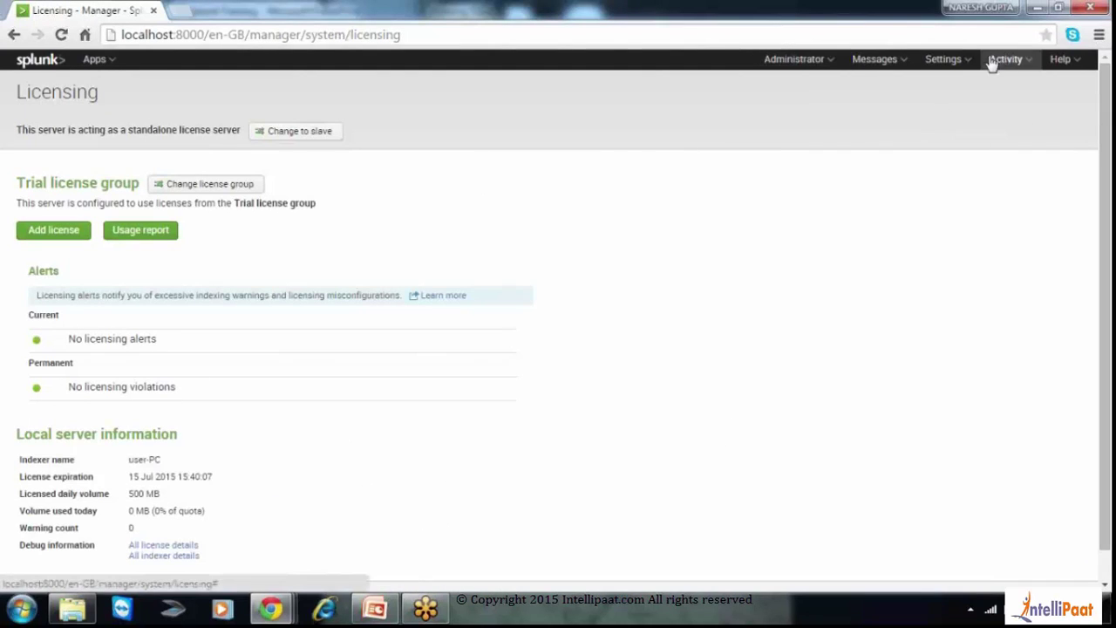
# Start a new user from Settings > Access controls > Users
pyautogui.click(964, 66)
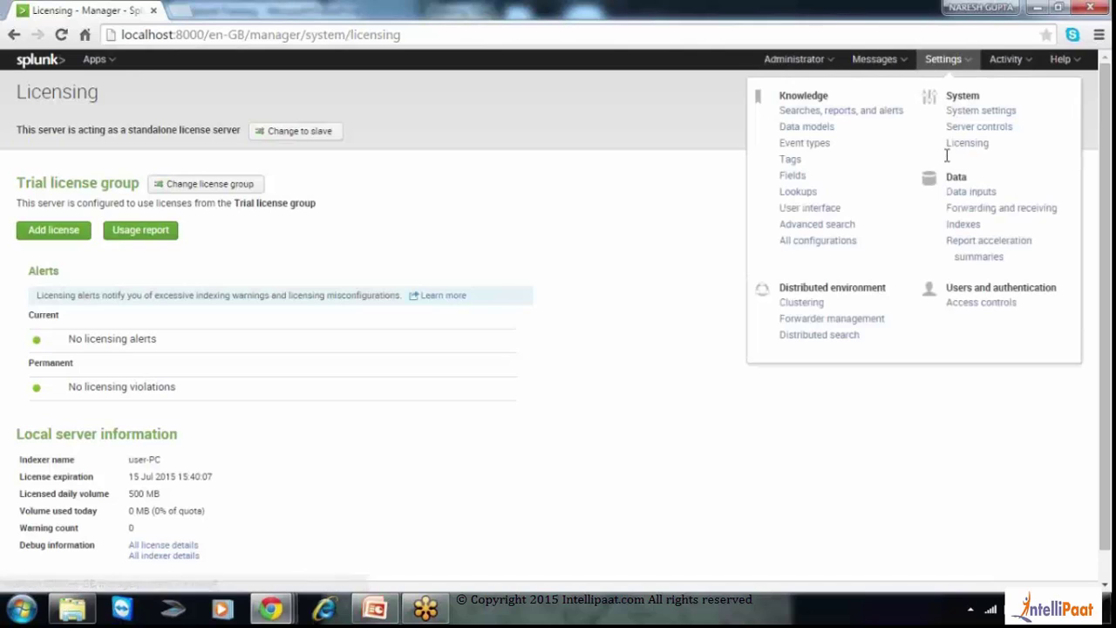
pyautogui.click(972, 307)
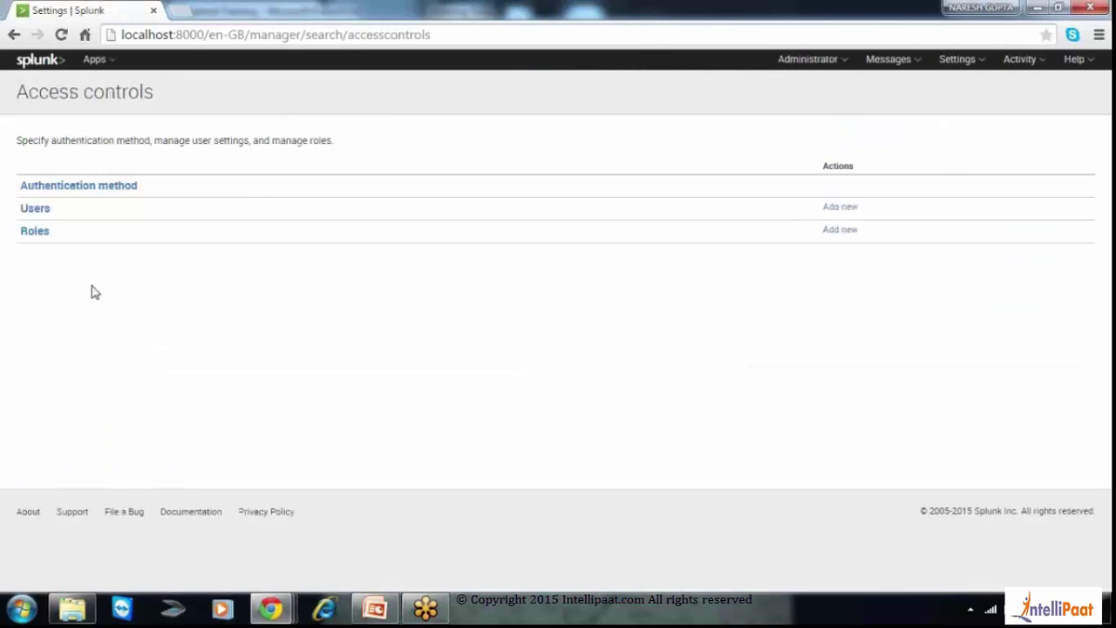
pyautogui.click(35, 215)
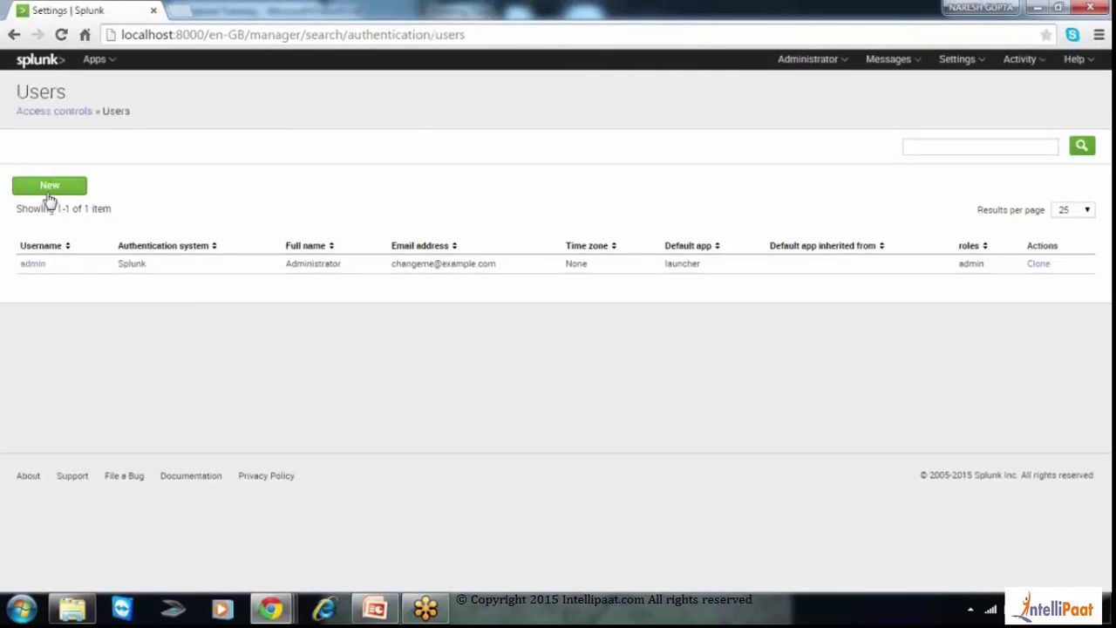
pyautogui.click(48, 192)
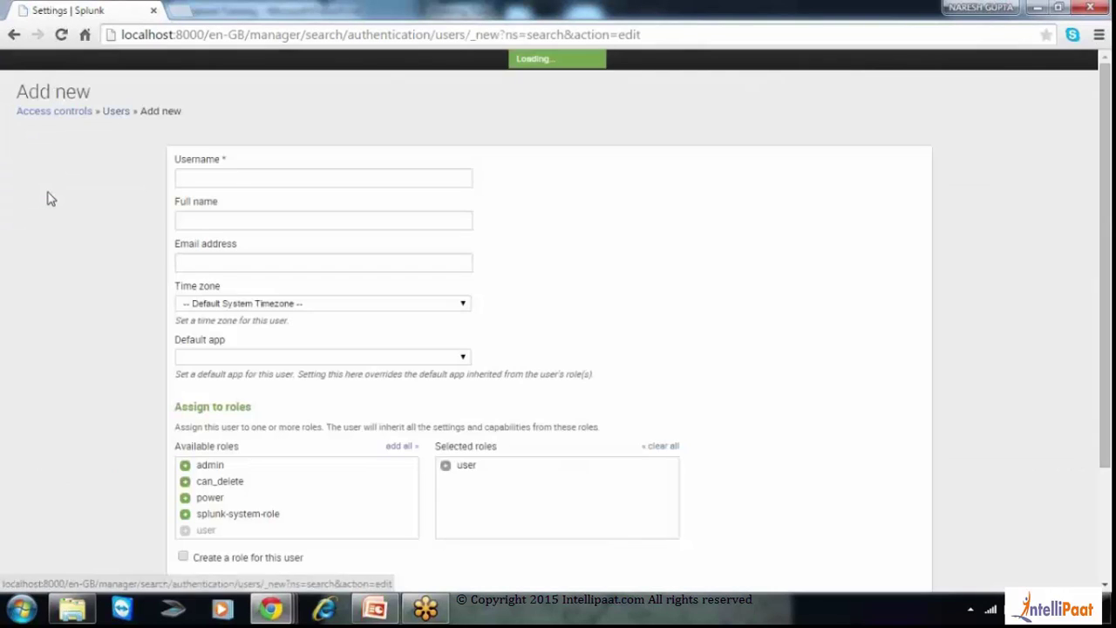
# Enter the username, the person's first name as Full name and surname as Email
pyautogui.click(246, 182)
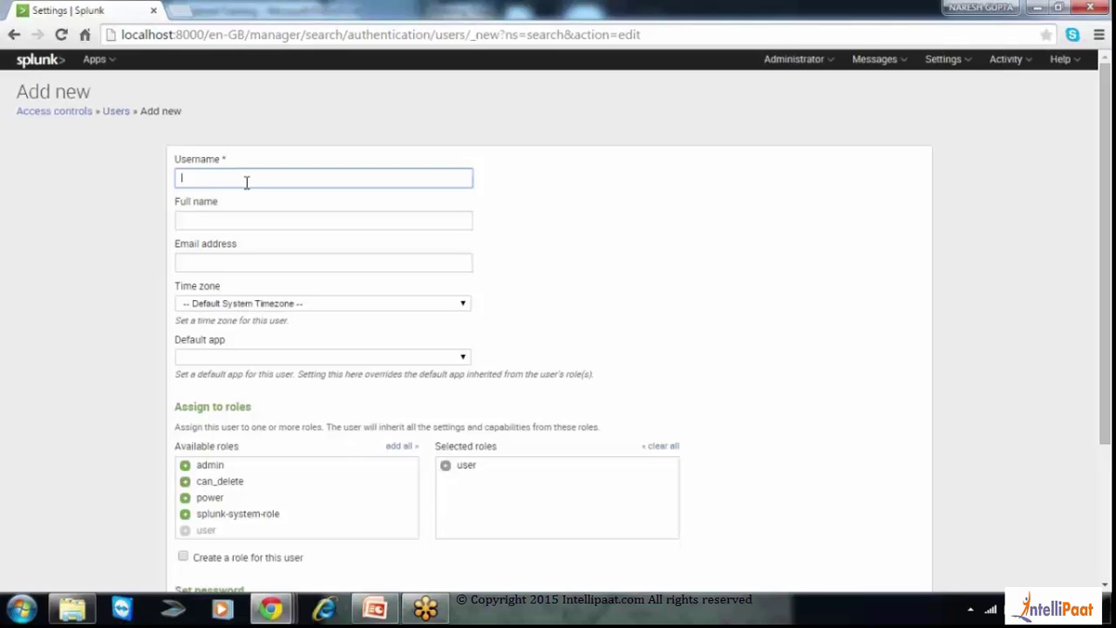
pyautogui.press('Tab')
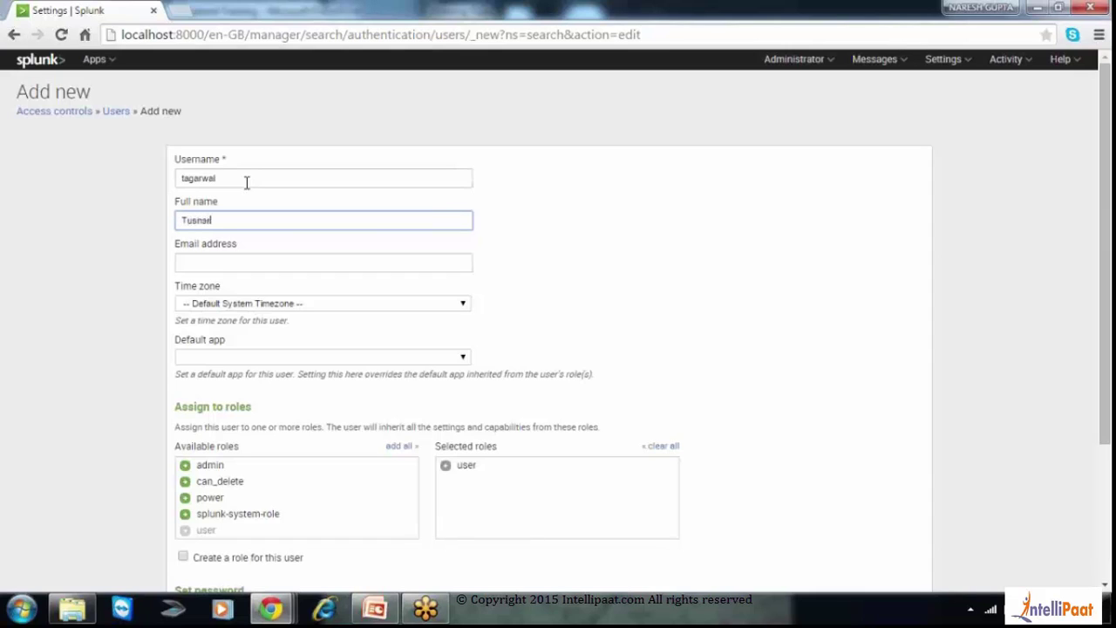
pyautogui.press('Tab')
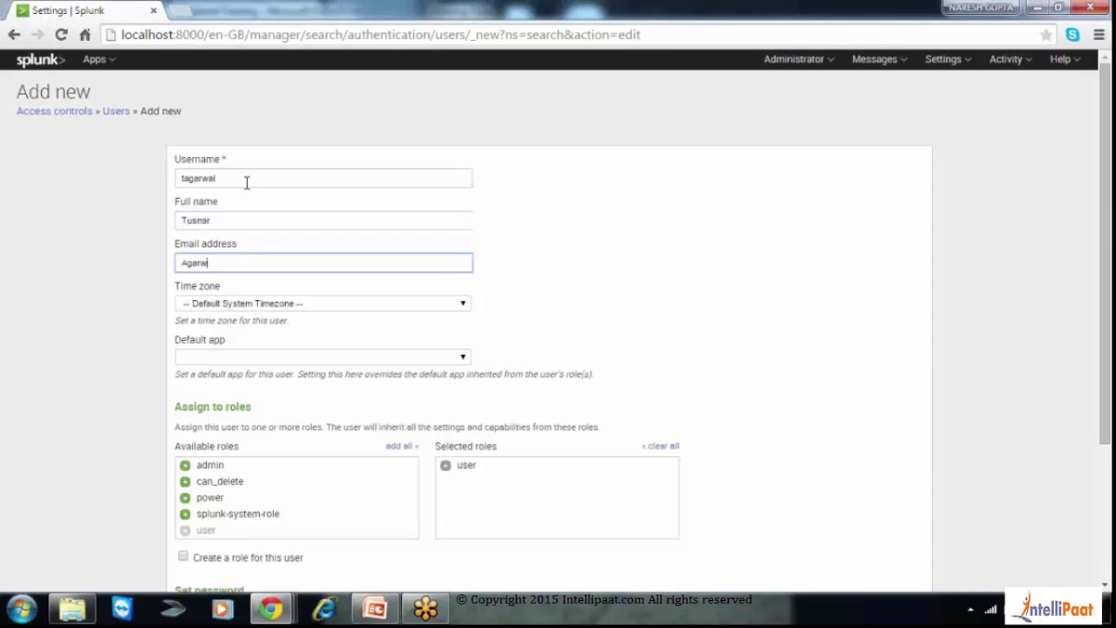
pyautogui.press('Tab')
pyautogui.press('Tab')
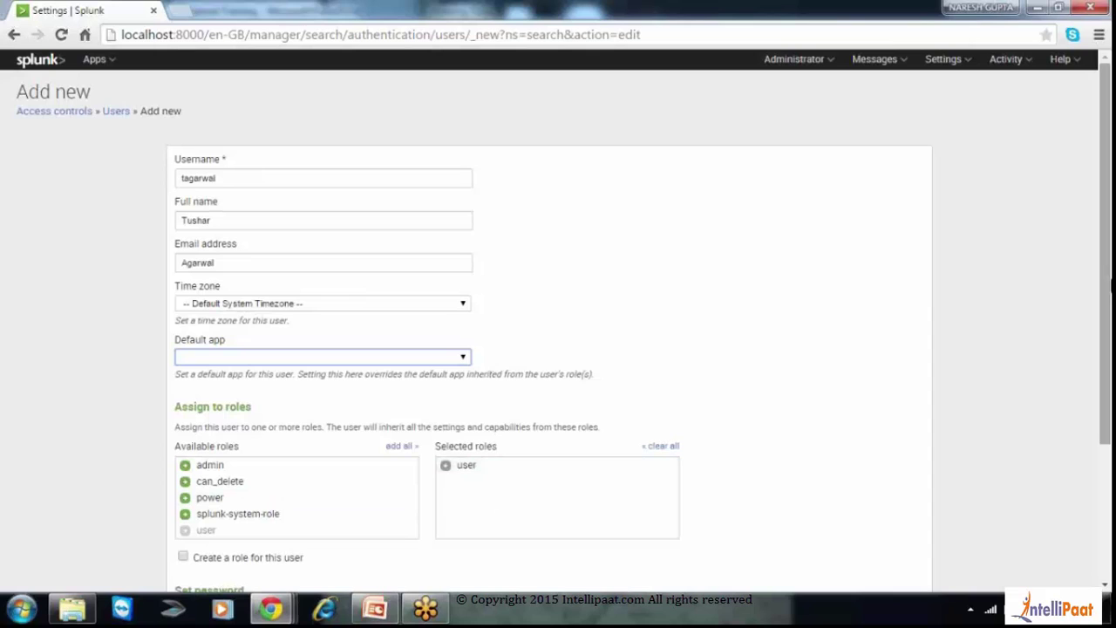
# Keep only the user role selected and enter and confirm the account password
pyautogui.moveTo(1109, 290); pyautogui.dragTo(1100, 397)
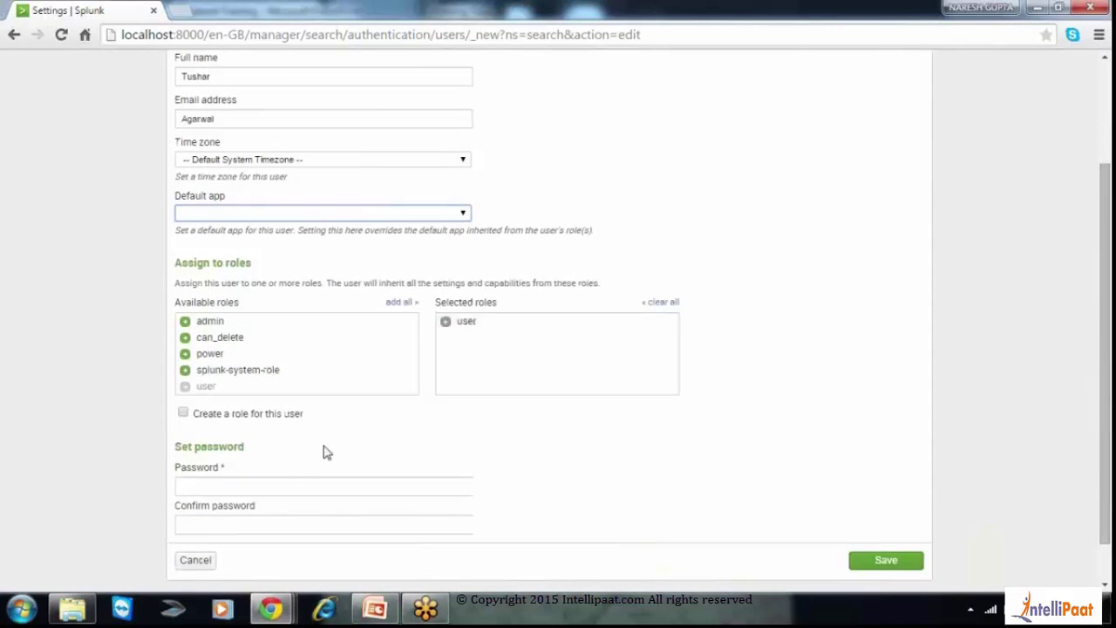
pyautogui.click(318, 323)
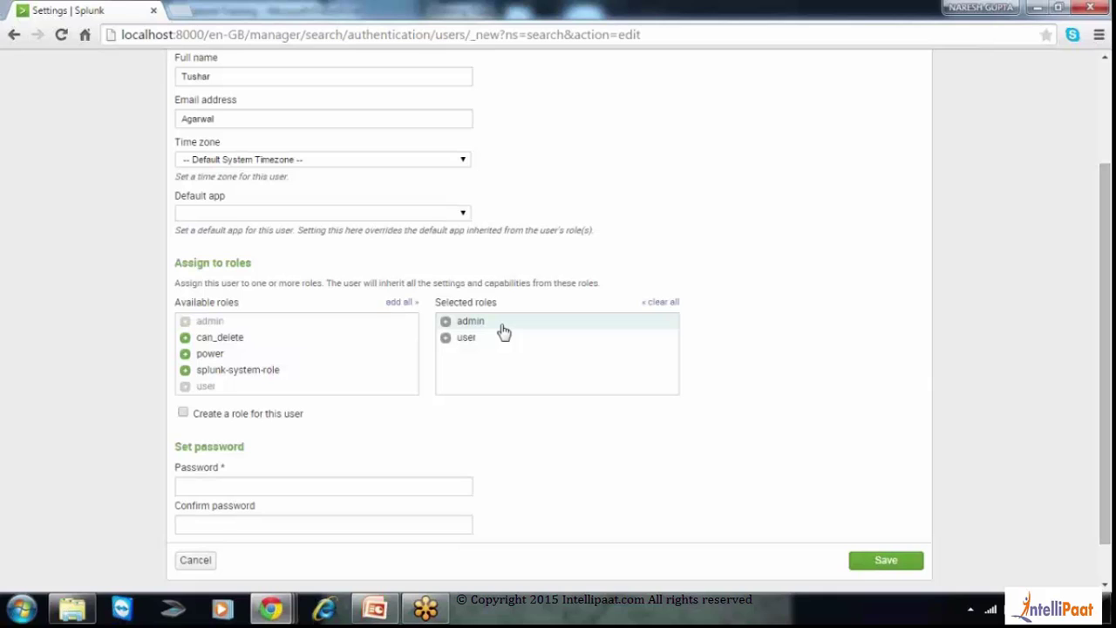
pyautogui.click(504, 331)
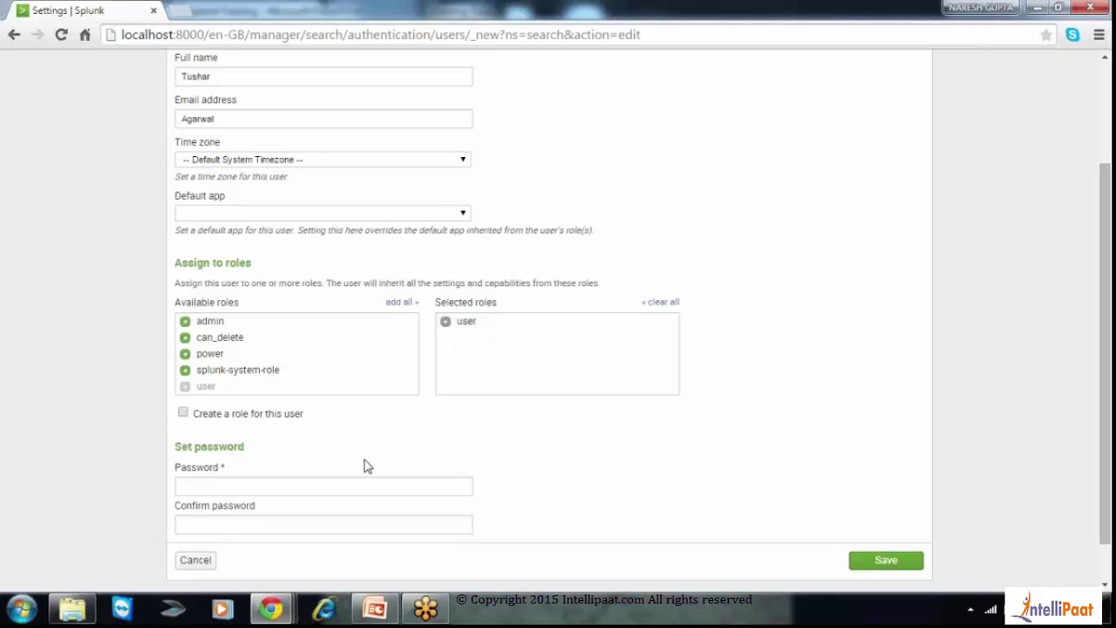
pyautogui.click(342, 484)
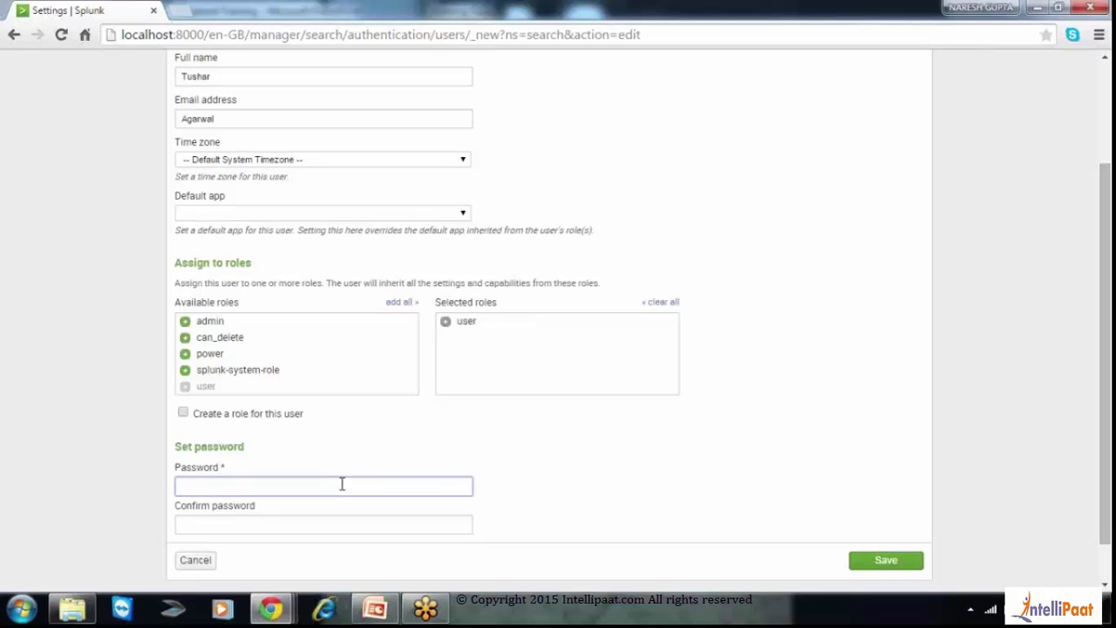
pyautogui.press('Tab')
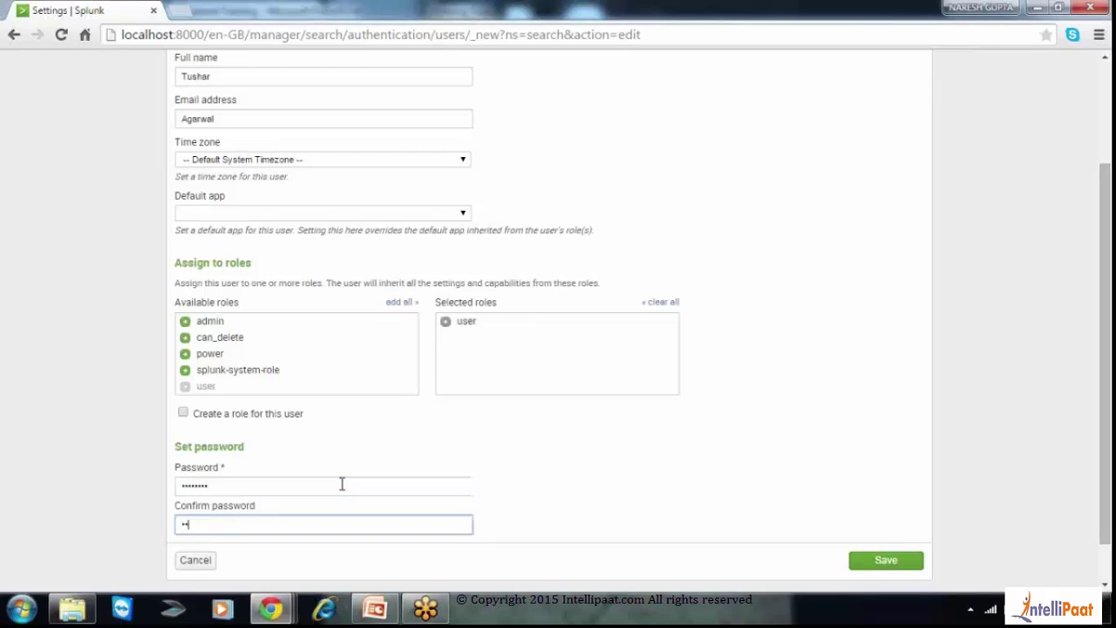
# Save the new user account and set Chrome to never save passwords for this site
pyautogui.click(870, 560)
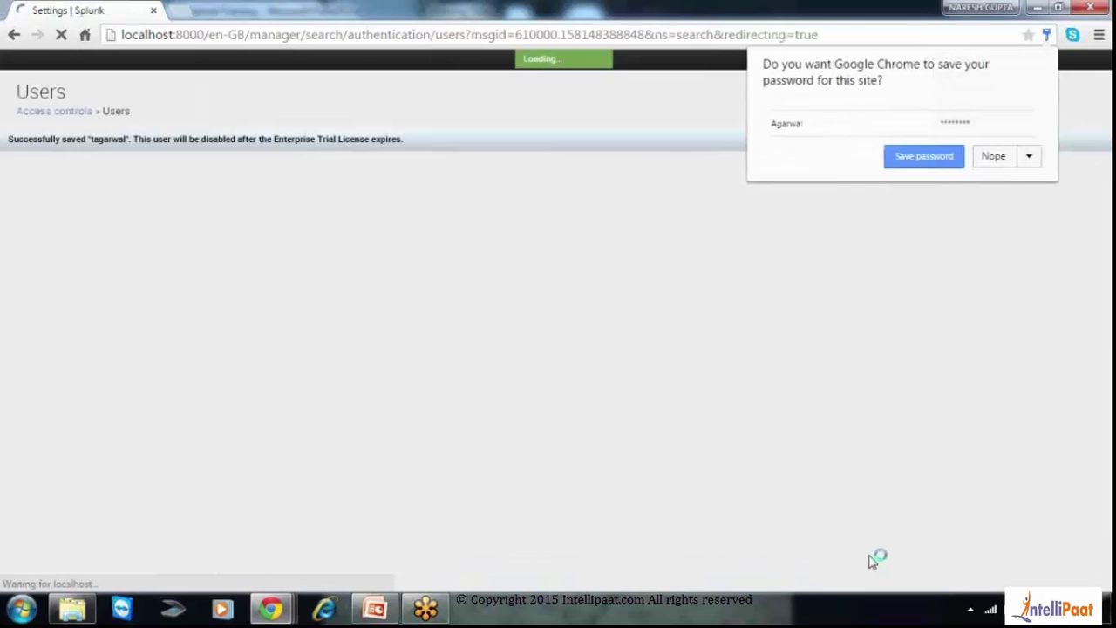
pyautogui.click(1028, 165)
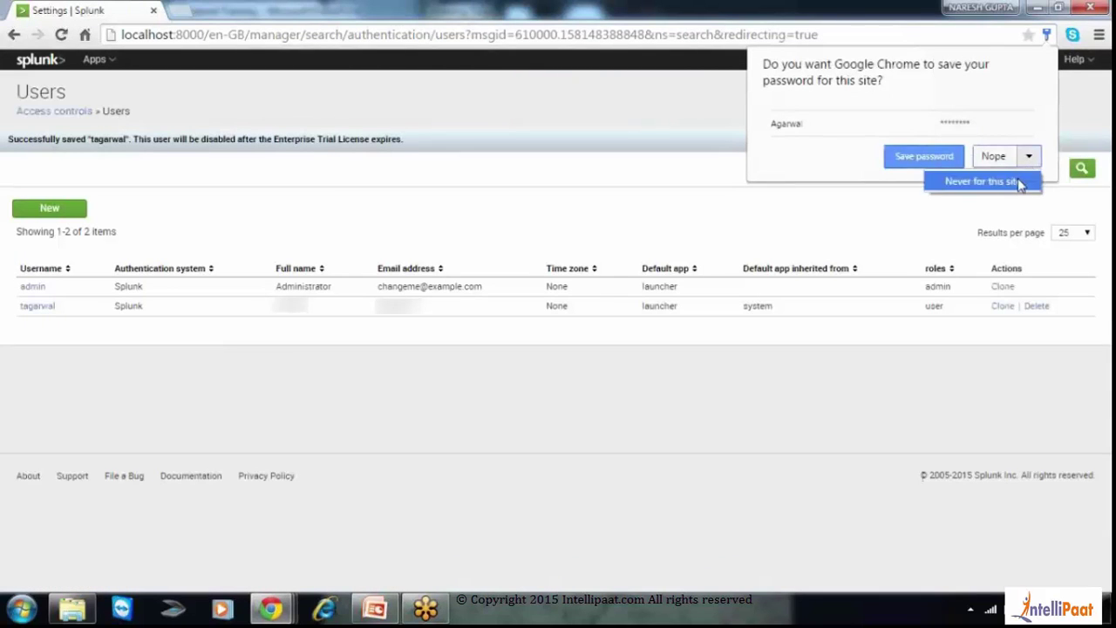
pyautogui.click(1019, 181)
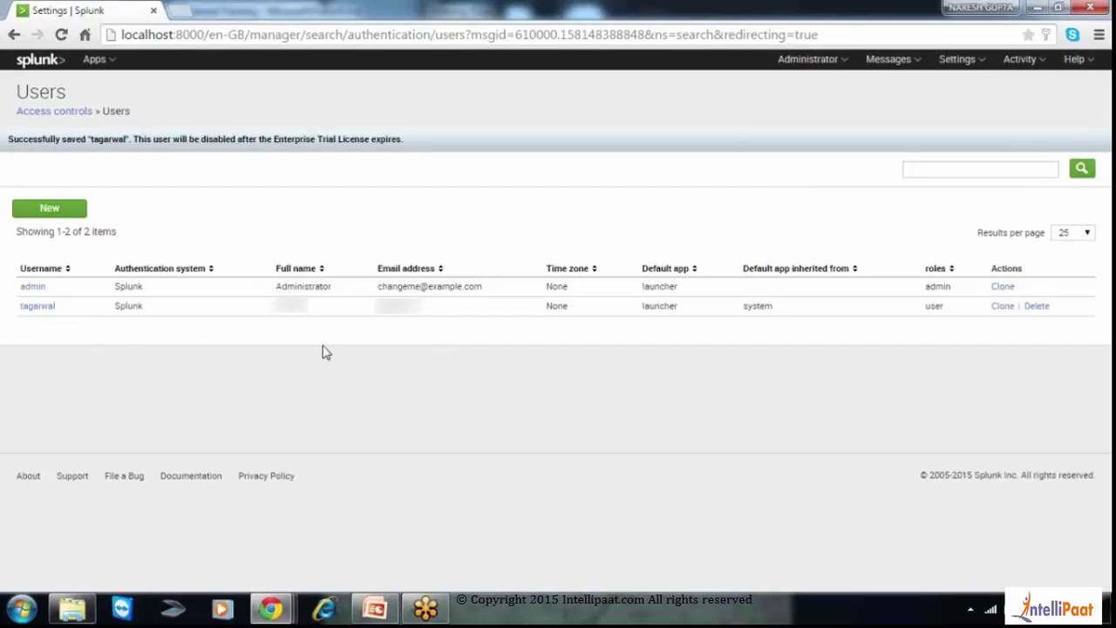
# Check the new account's user role in the Users list, then open the Administrator menu
pyautogui.doubleClick(935, 307)
pyautogui.click(965, 290)
pyautogui.click(843, 59)
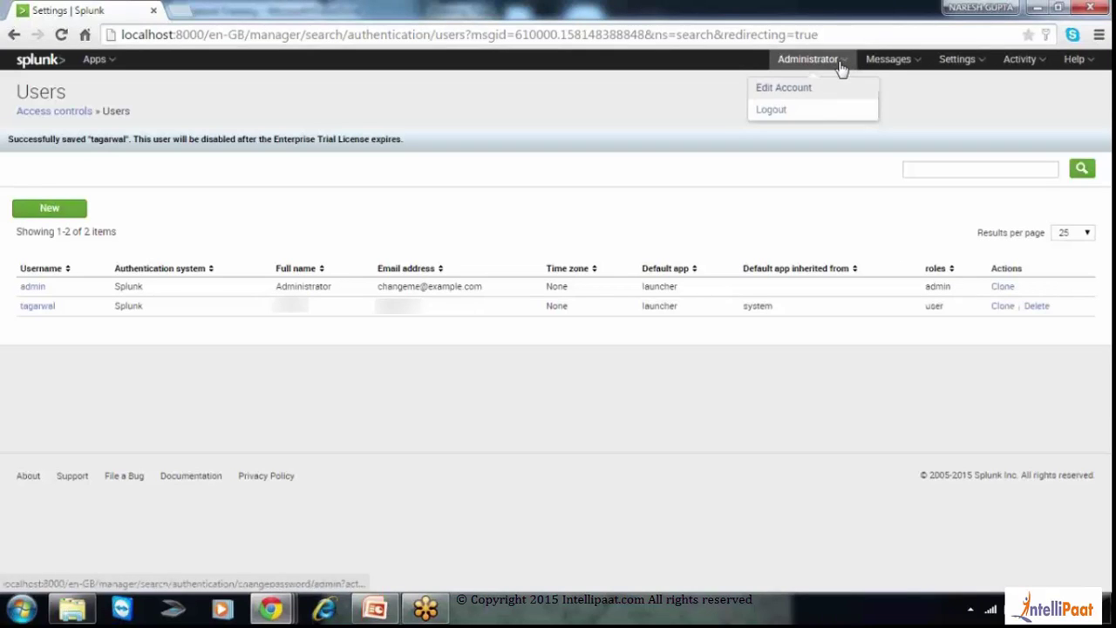
# Log out of admin and sign in with the new user's username and password
pyautogui.click(813, 110)
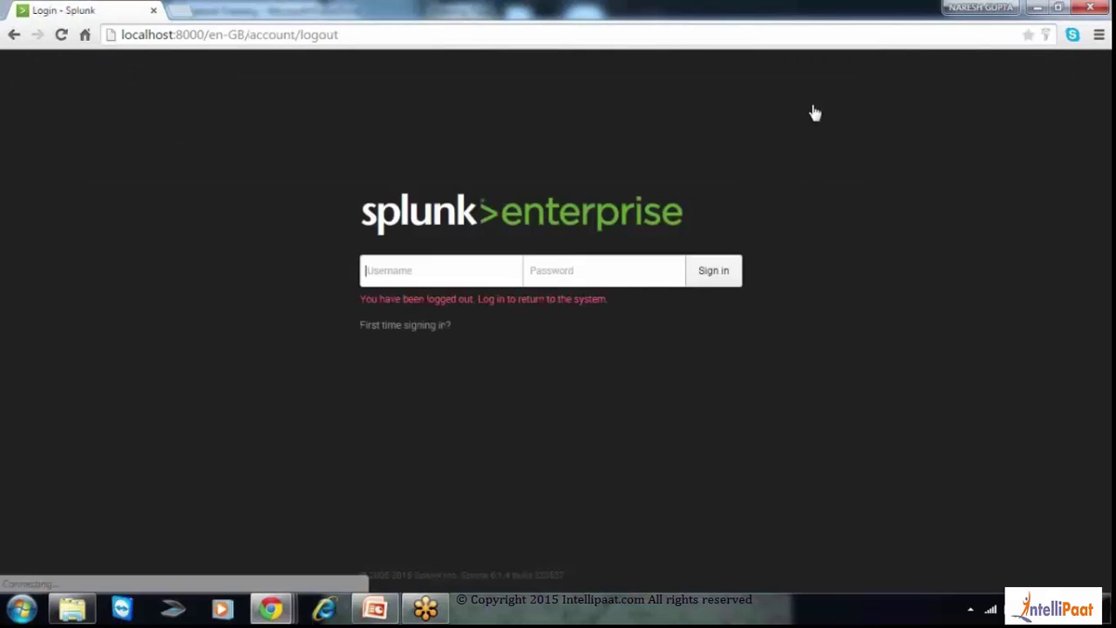
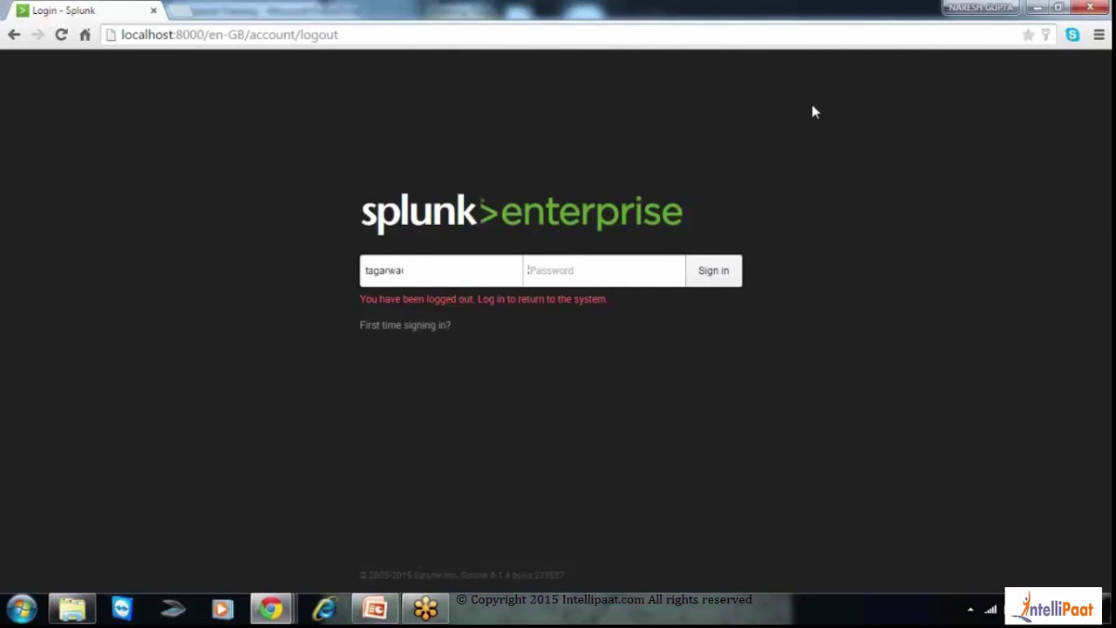
pyautogui.write('********')
pyautogui.click(713, 270)
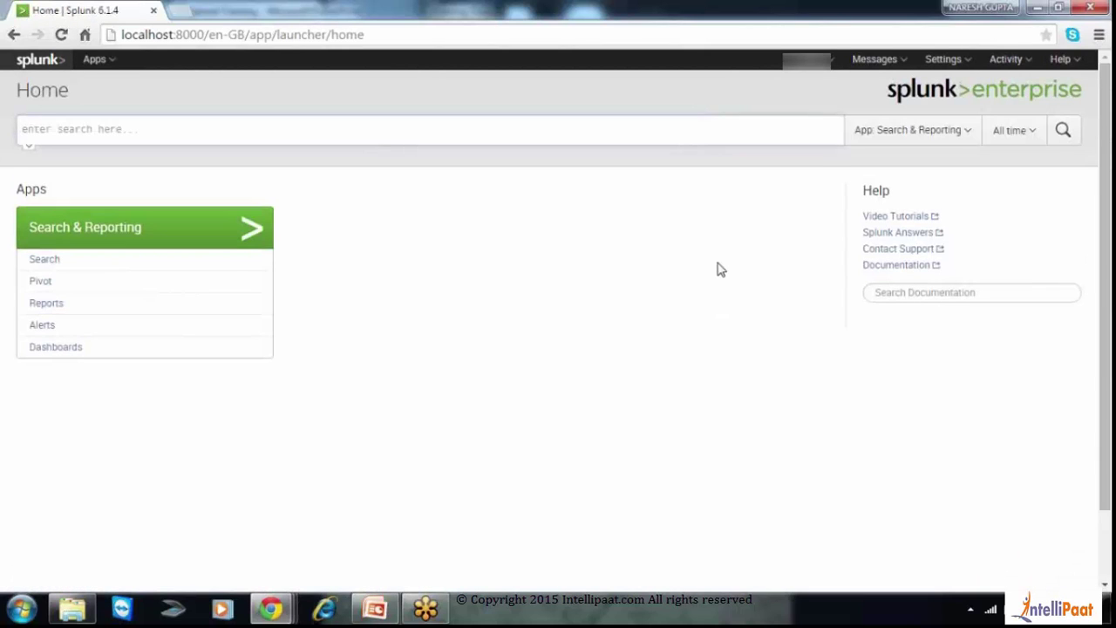
# As the new user, search index=training_test (0 events found), then open the user-name menu
pyautogui.click(969, 68)
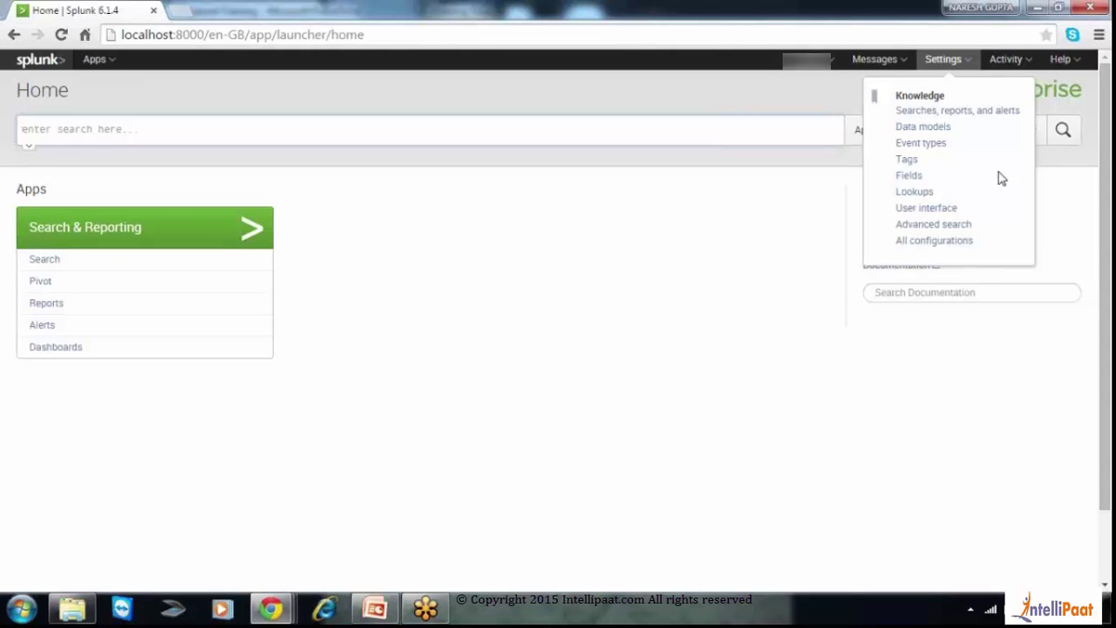
pyautogui.click(649, 127)
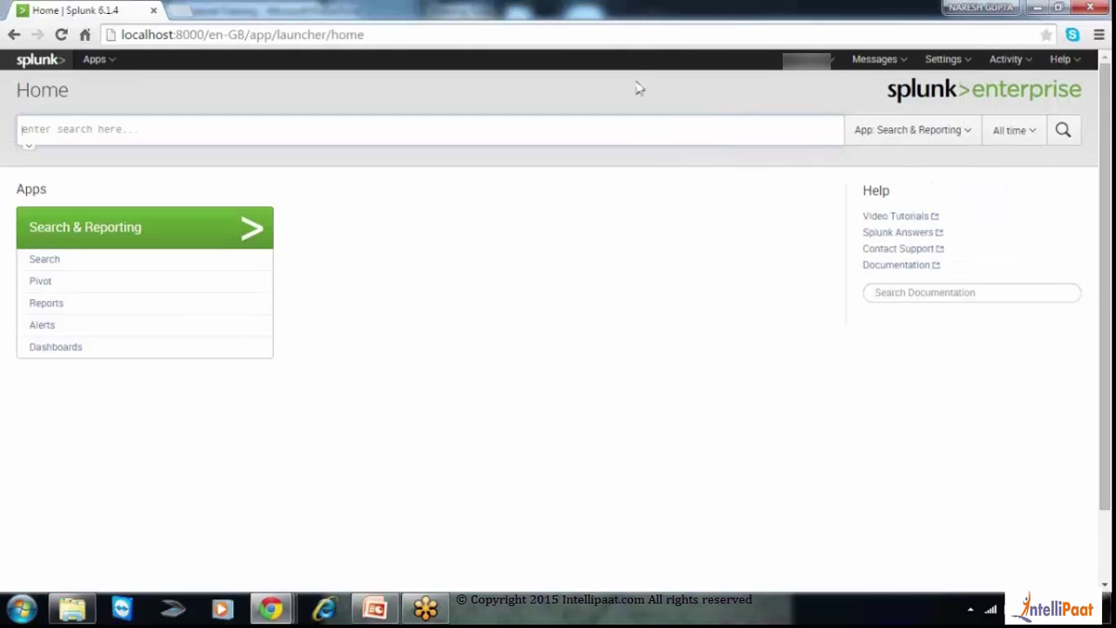
pyautogui.write('index')
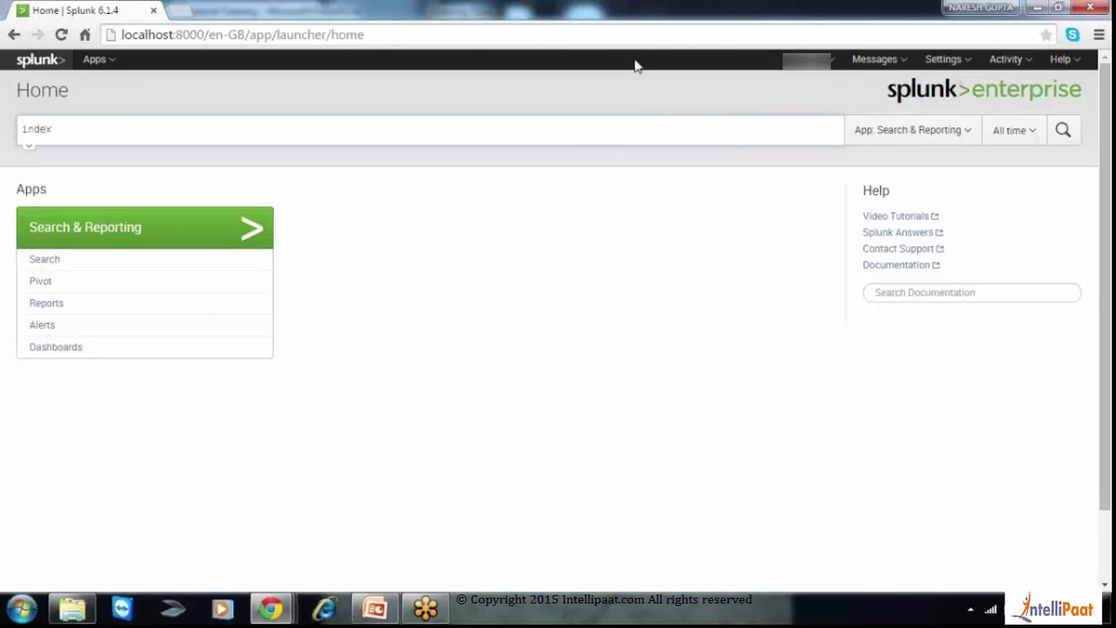
pyautogui.write('=training_test')
pyautogui.press('Return')
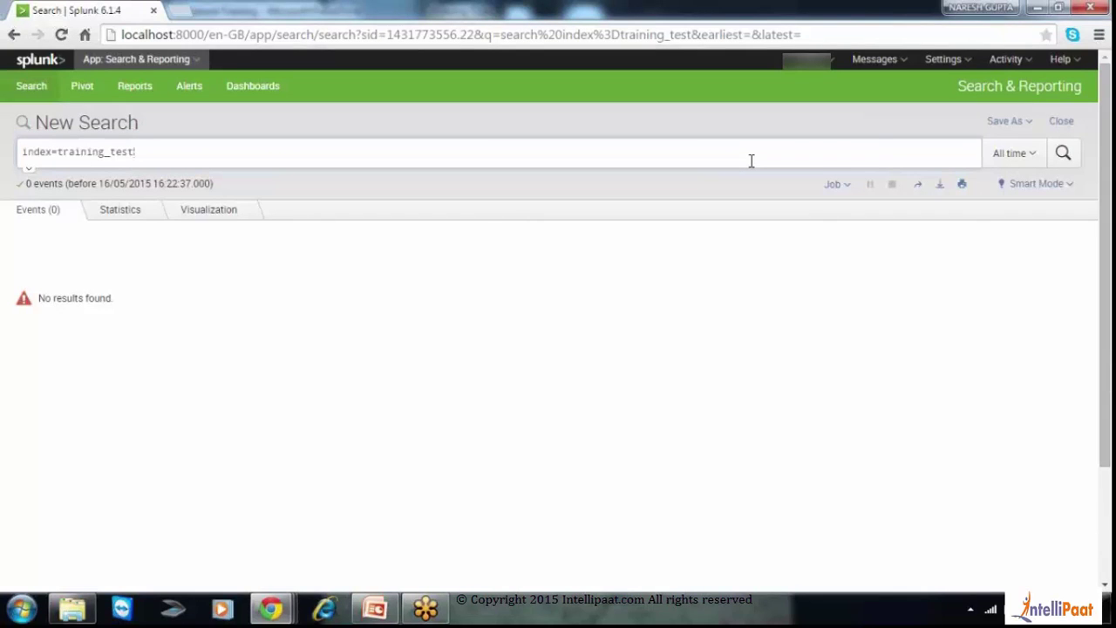
pyautogui.click(964, 61)
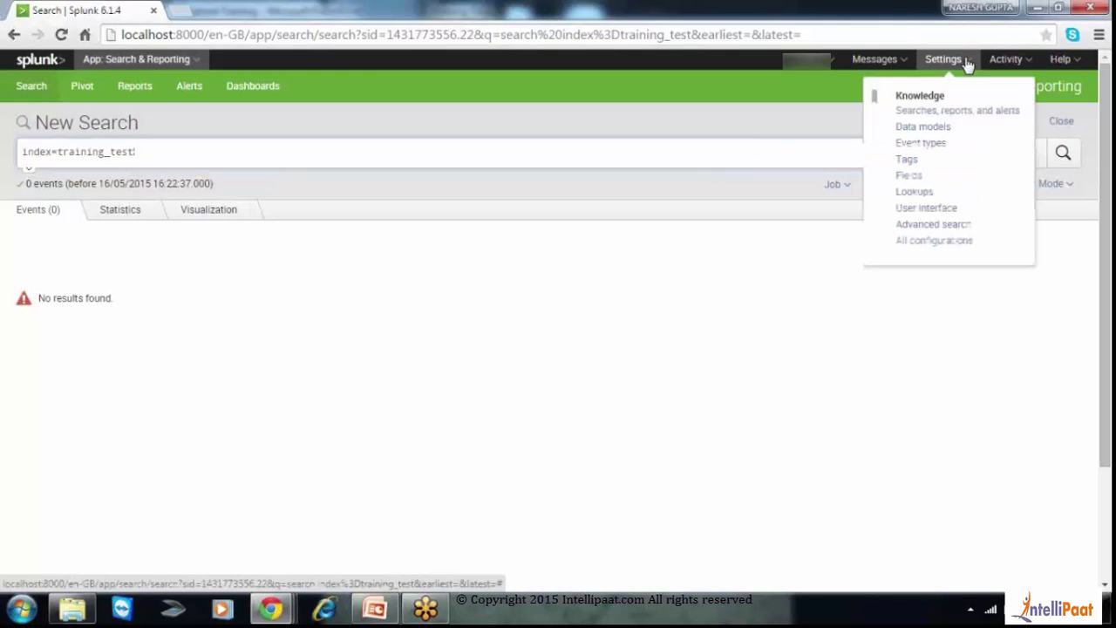
pyautogui.click(830, 66)
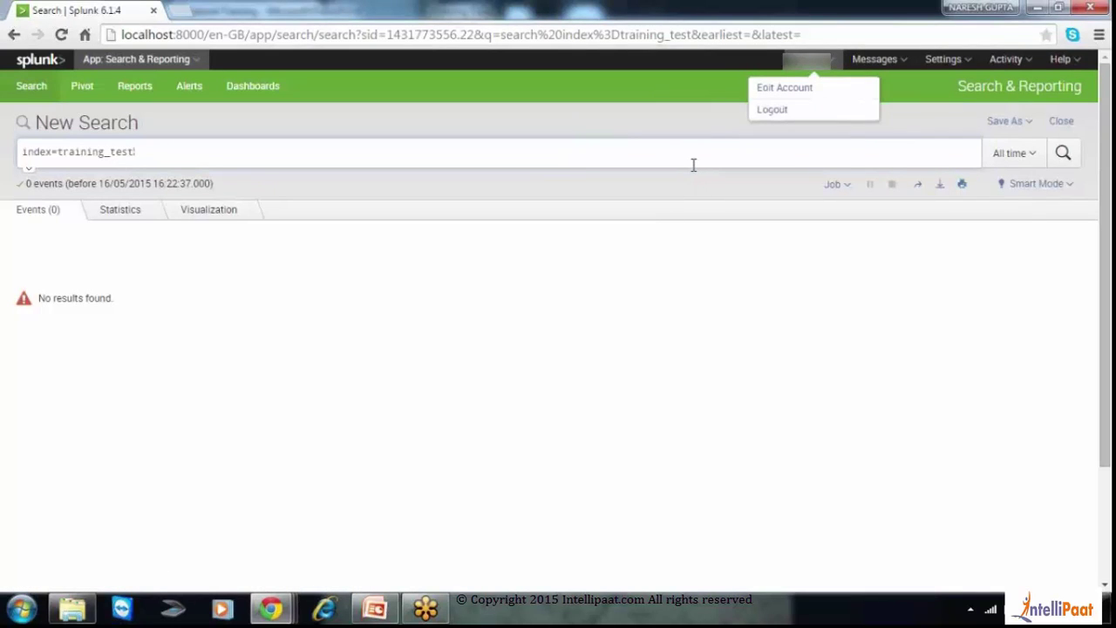
pyautogui.click(806, 96)
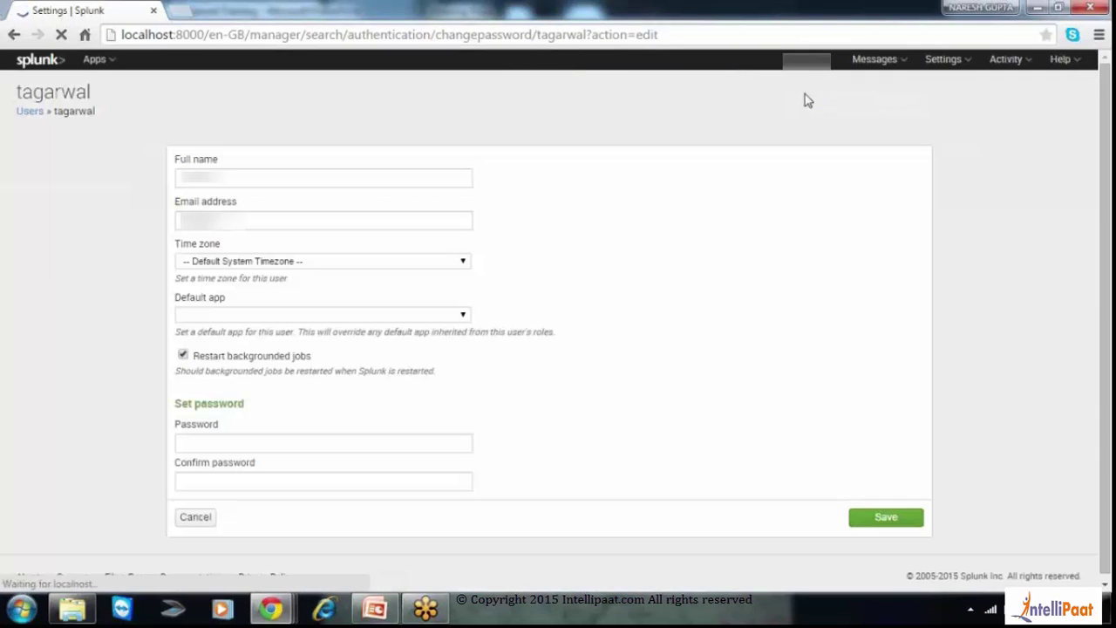
pyautogui.click(351, 440)
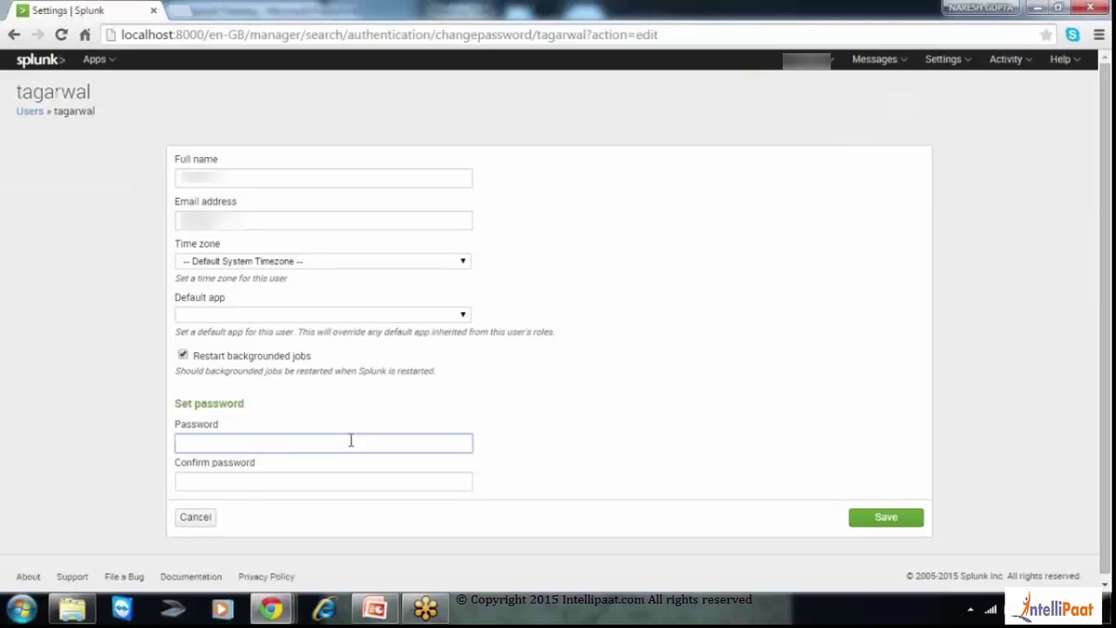
pyautogui.click(325, 479)
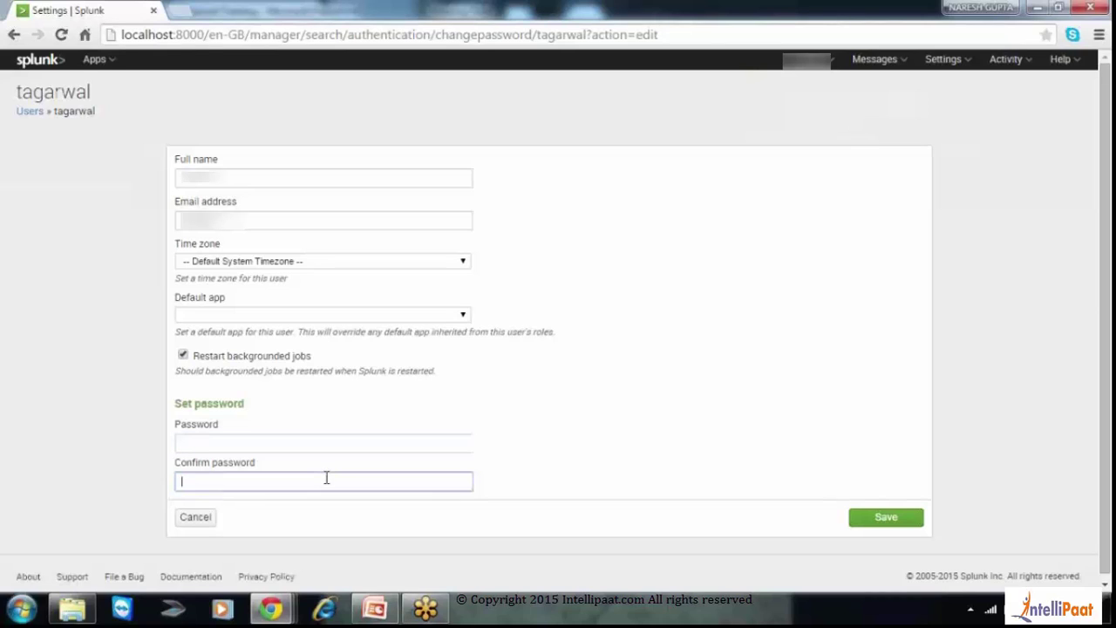
pyautogui.click(207, 523)
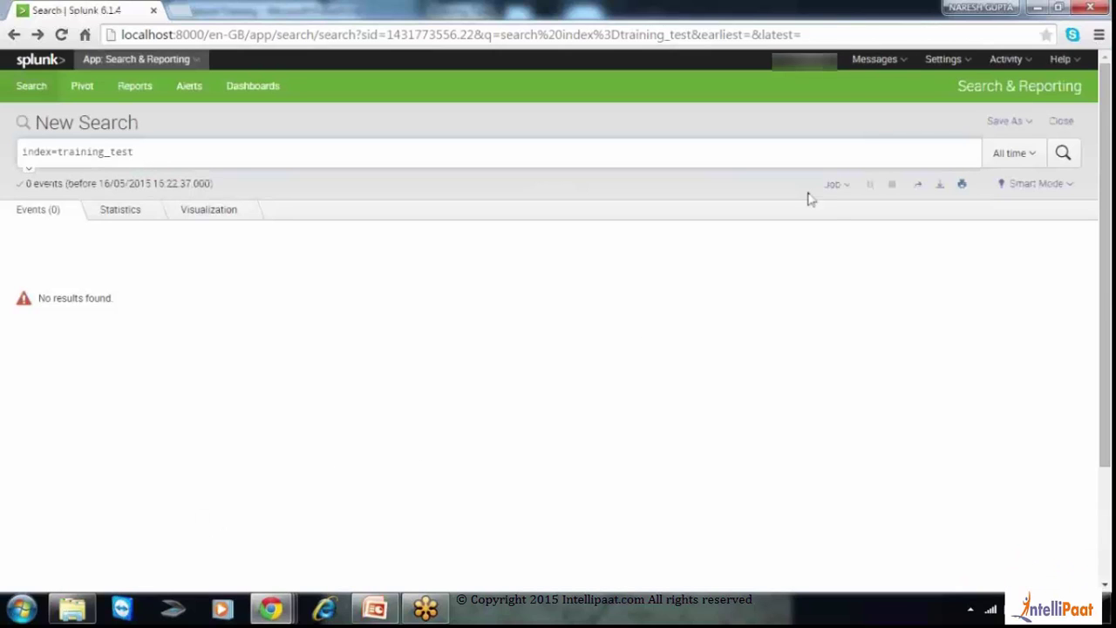
pyautogui.click(828, 68)
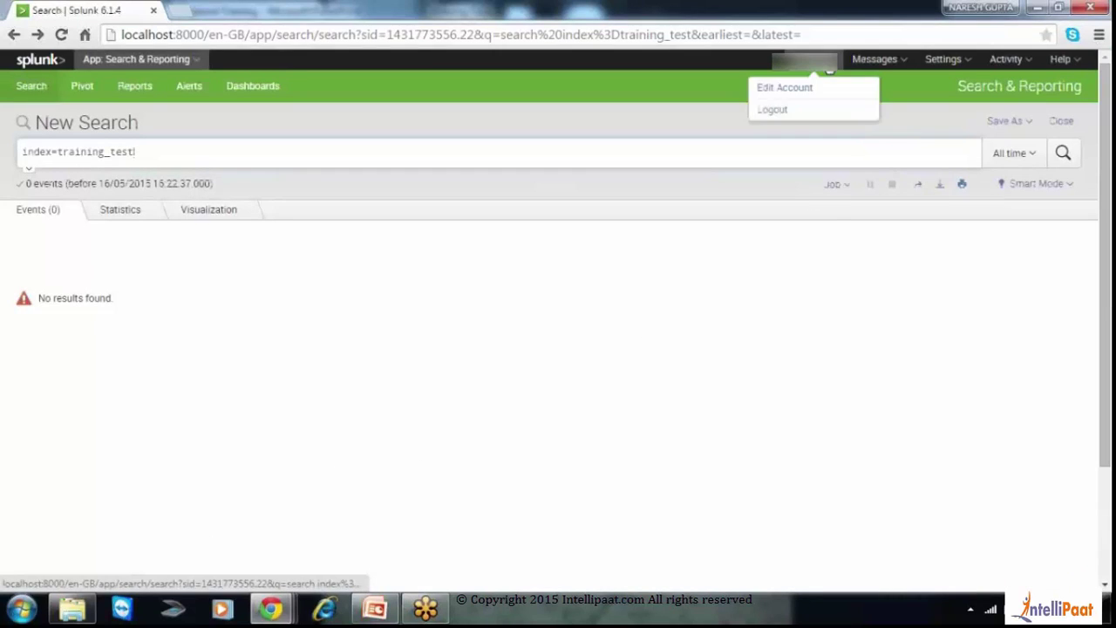
# Log the test user out and submit the admin username and password
pyautogui.click(771, 110)
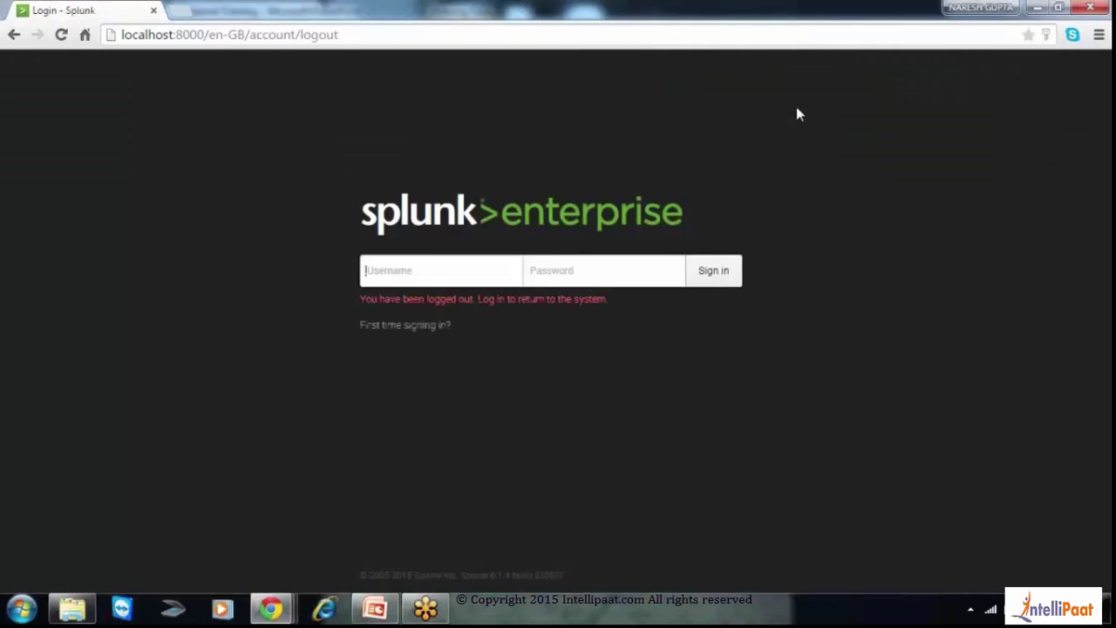
pyautogui.write('admin')
pyautogui.press('Tab')
pyautogui.write('*******')
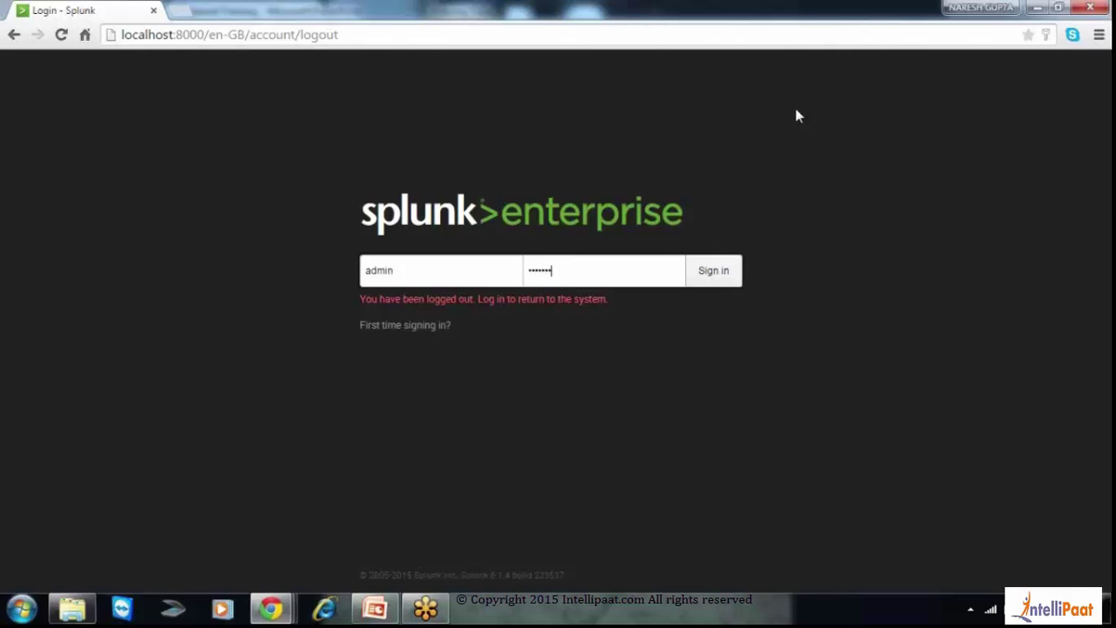
pyautogui.write('*')
pyautogui.press('Return')
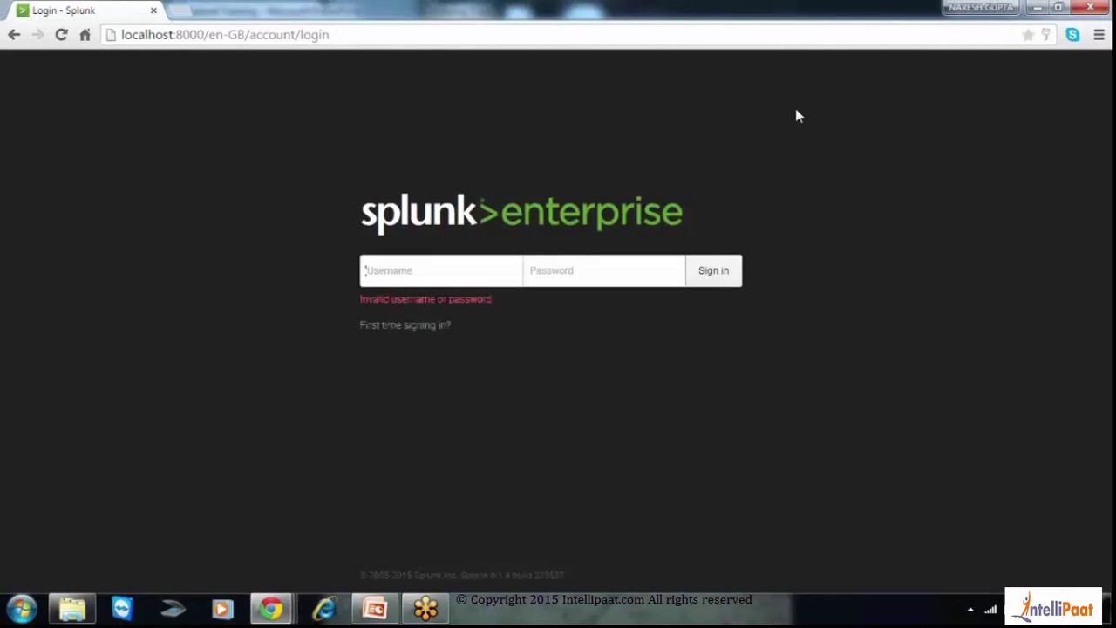
# Re-enter the admin credentials after the invalid-login message, then show the settings categories
pyautogui.write('admin')
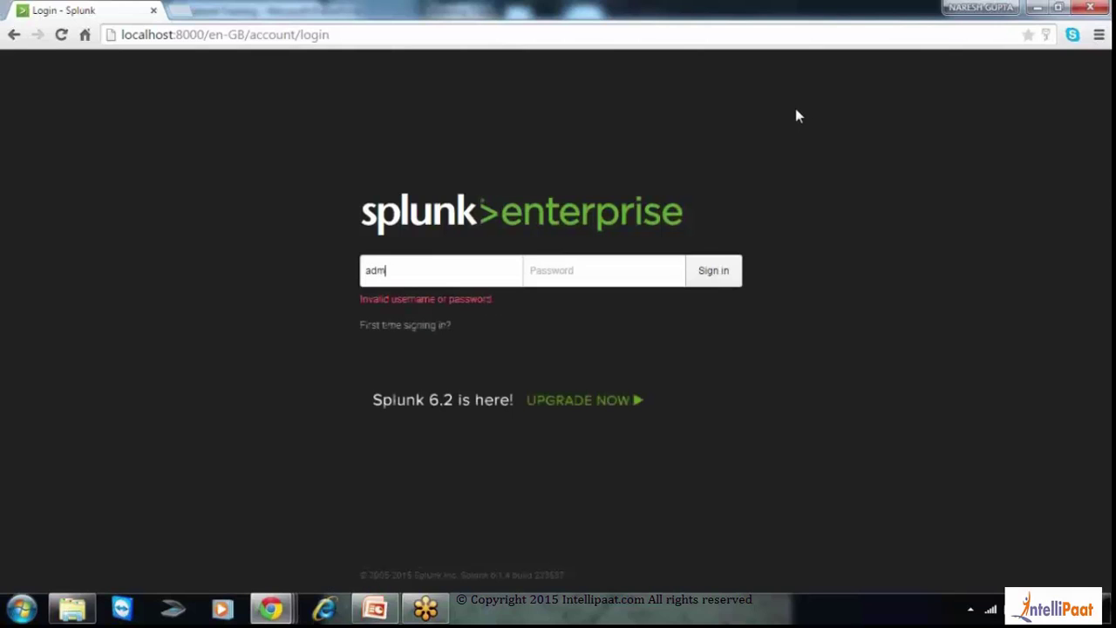
pyautogui.write('*******')
pyautogui.press('Return')
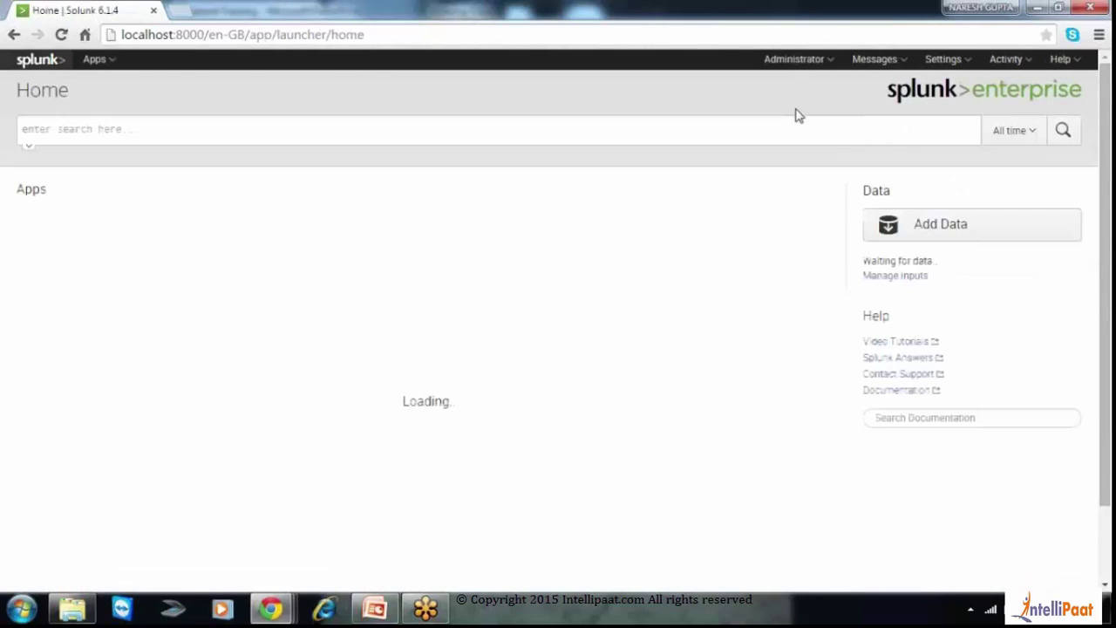
pyautogui.click(958, 68)
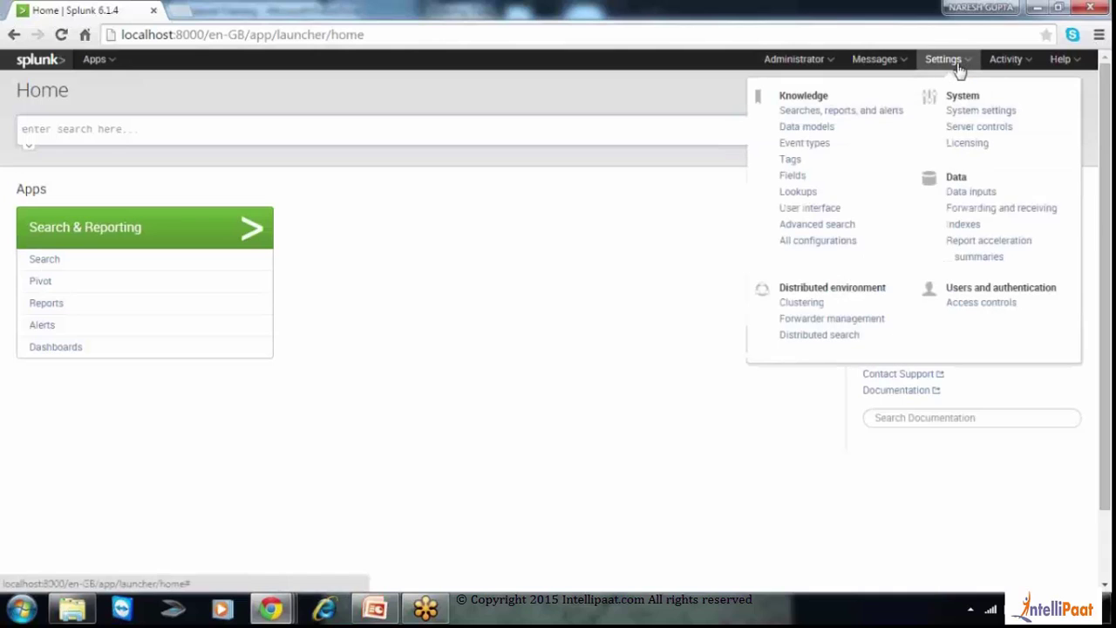